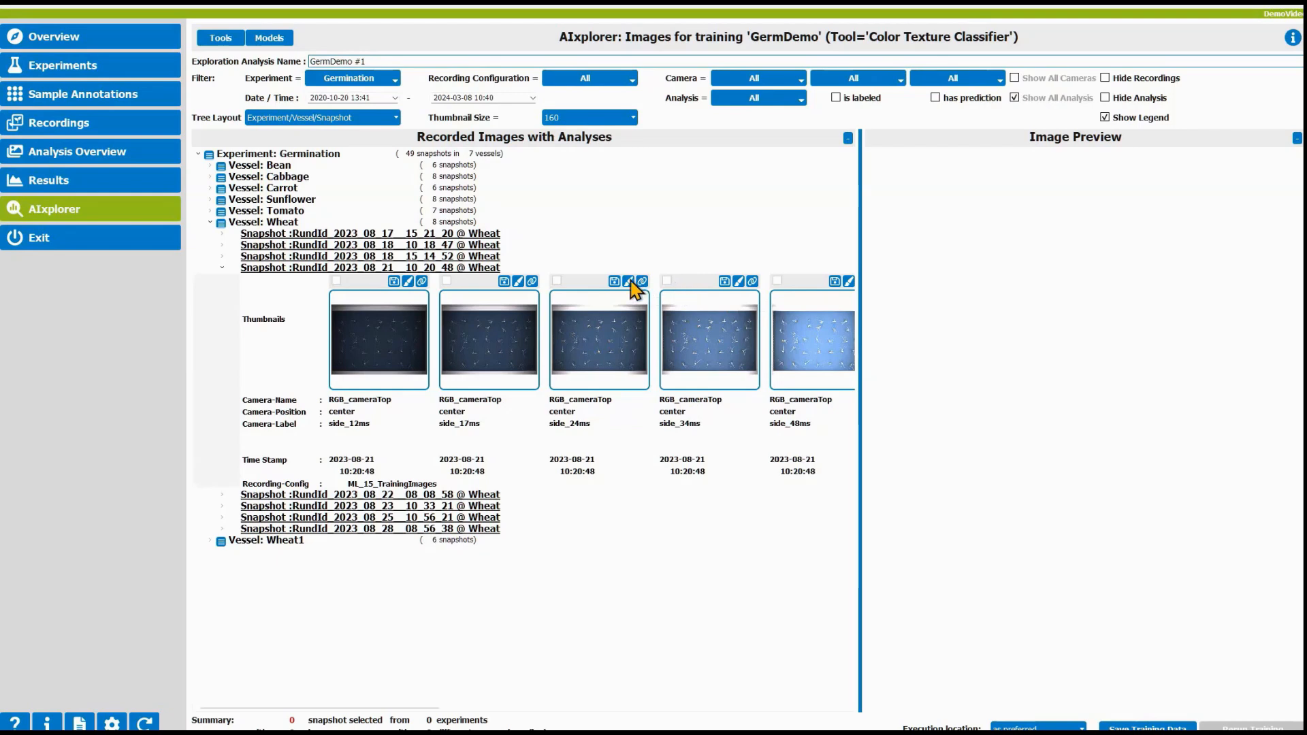
Step: Open the 24 ms wheat snapshot in the labeling tool and review the online help guide
left_click(628, 281)
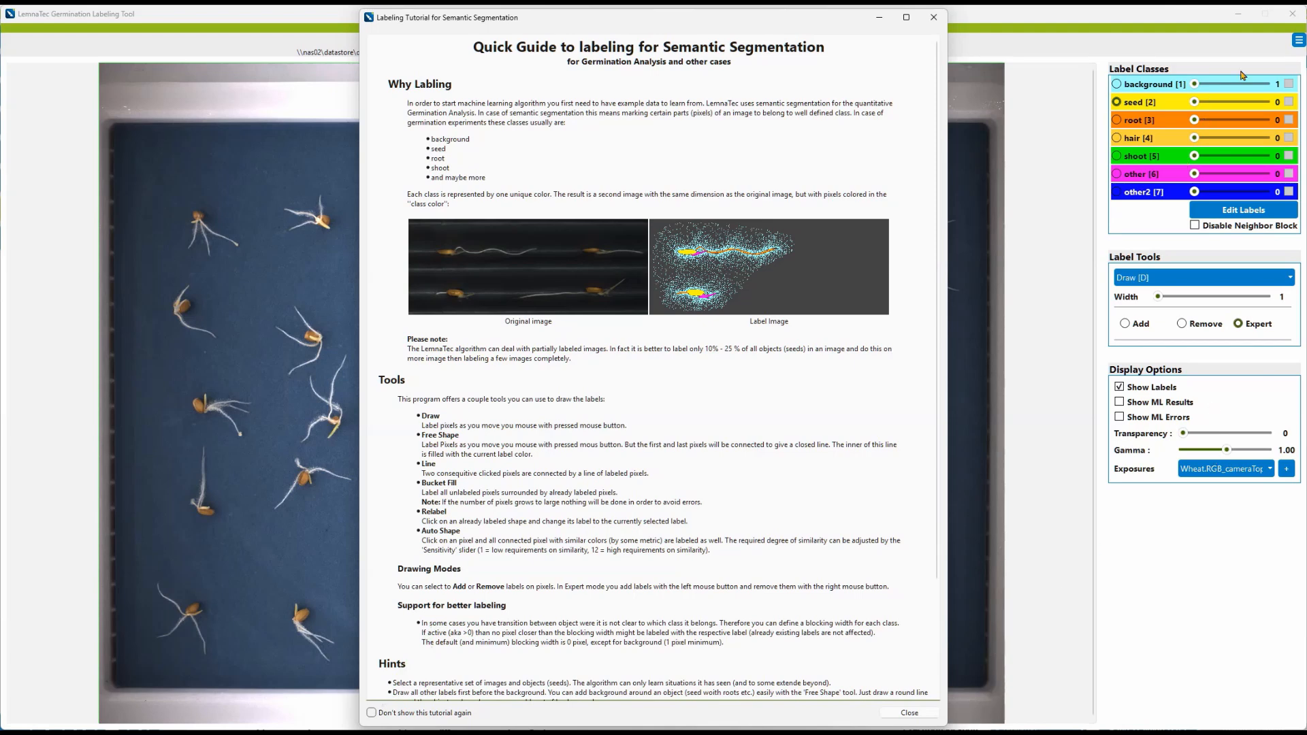
left_click(1297, 42)
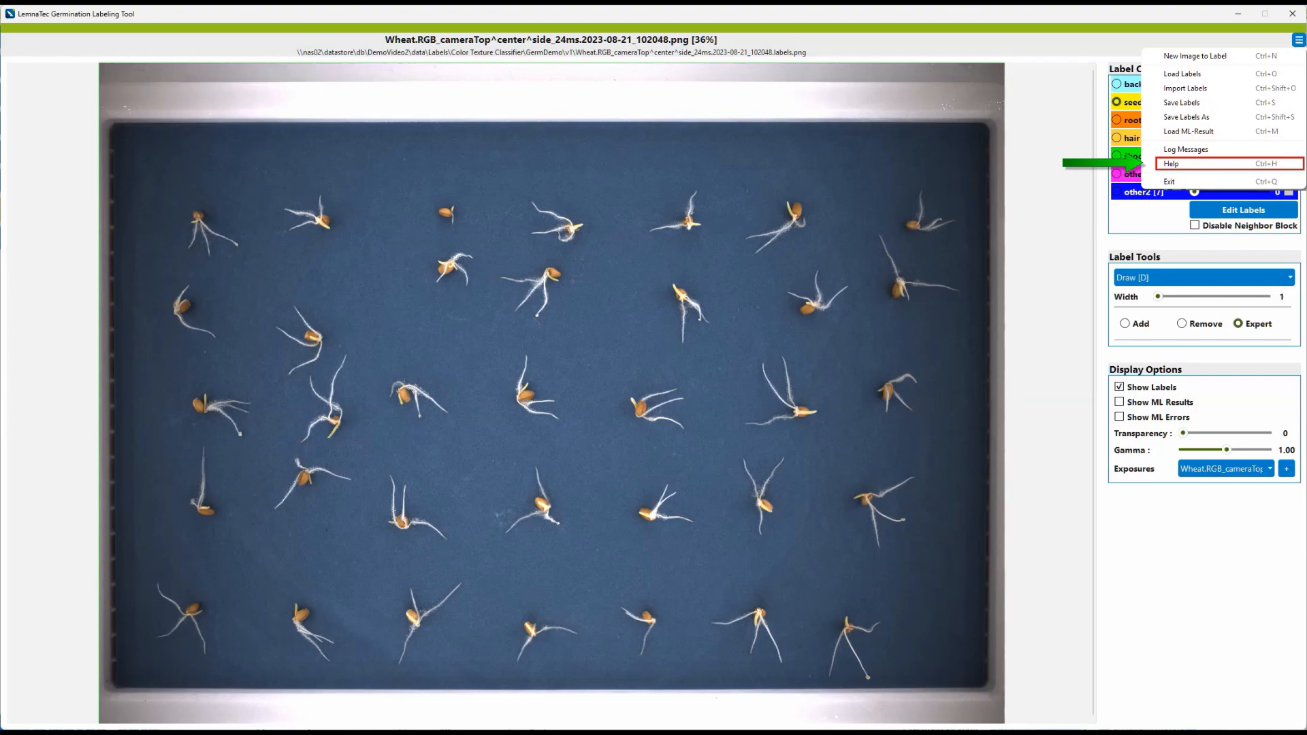
key("ctrl+h")
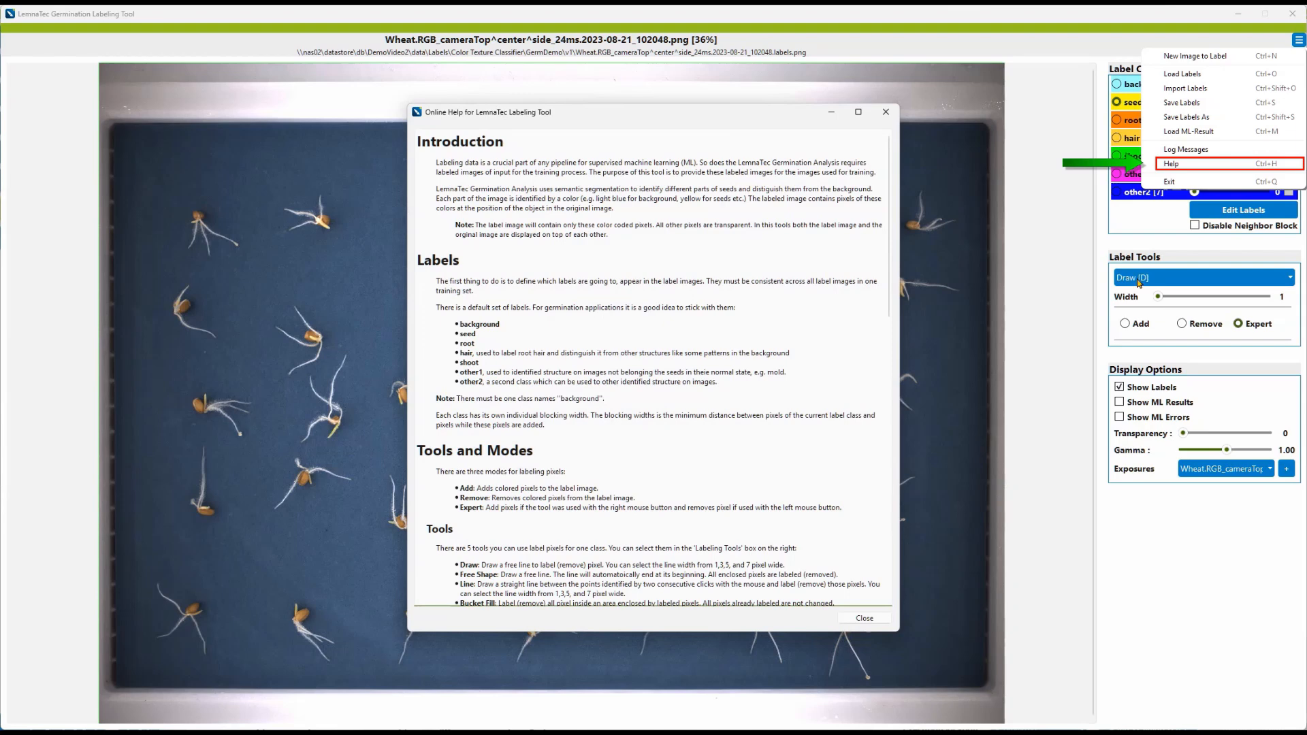
left_click(886, 616)
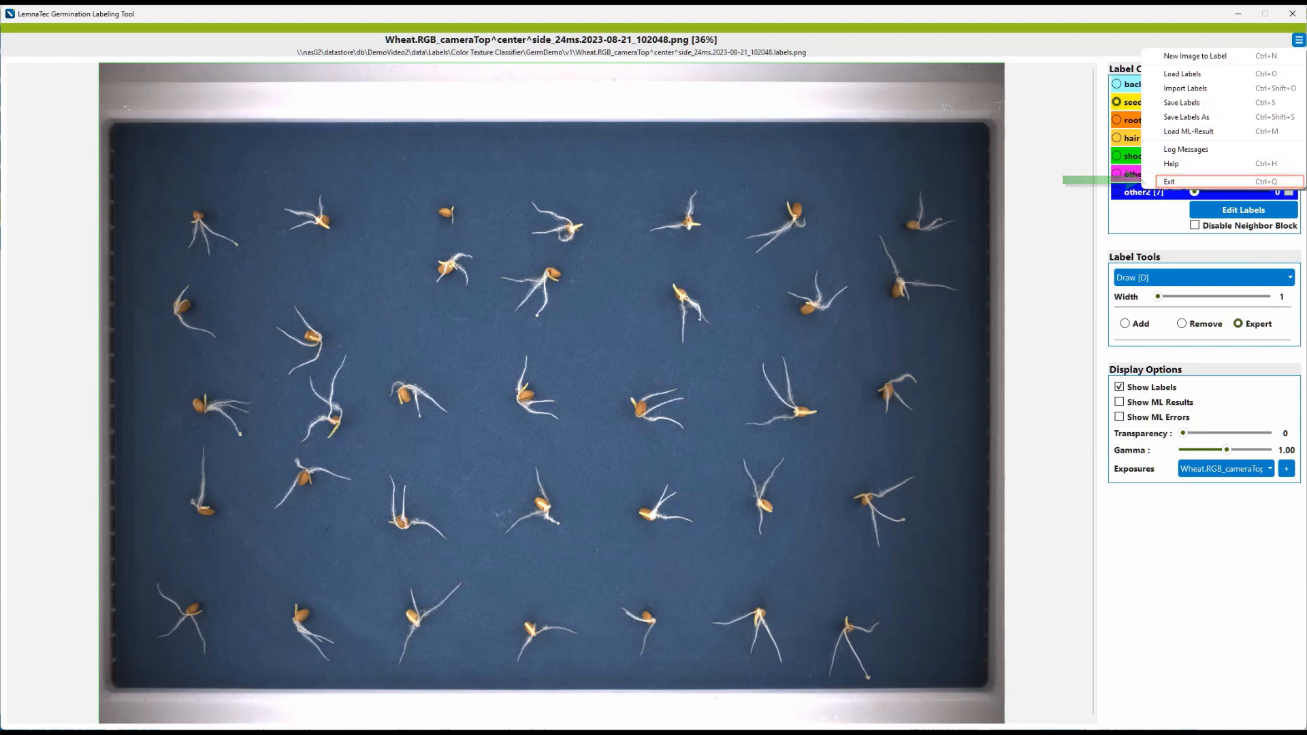
left_click(1080, 425)
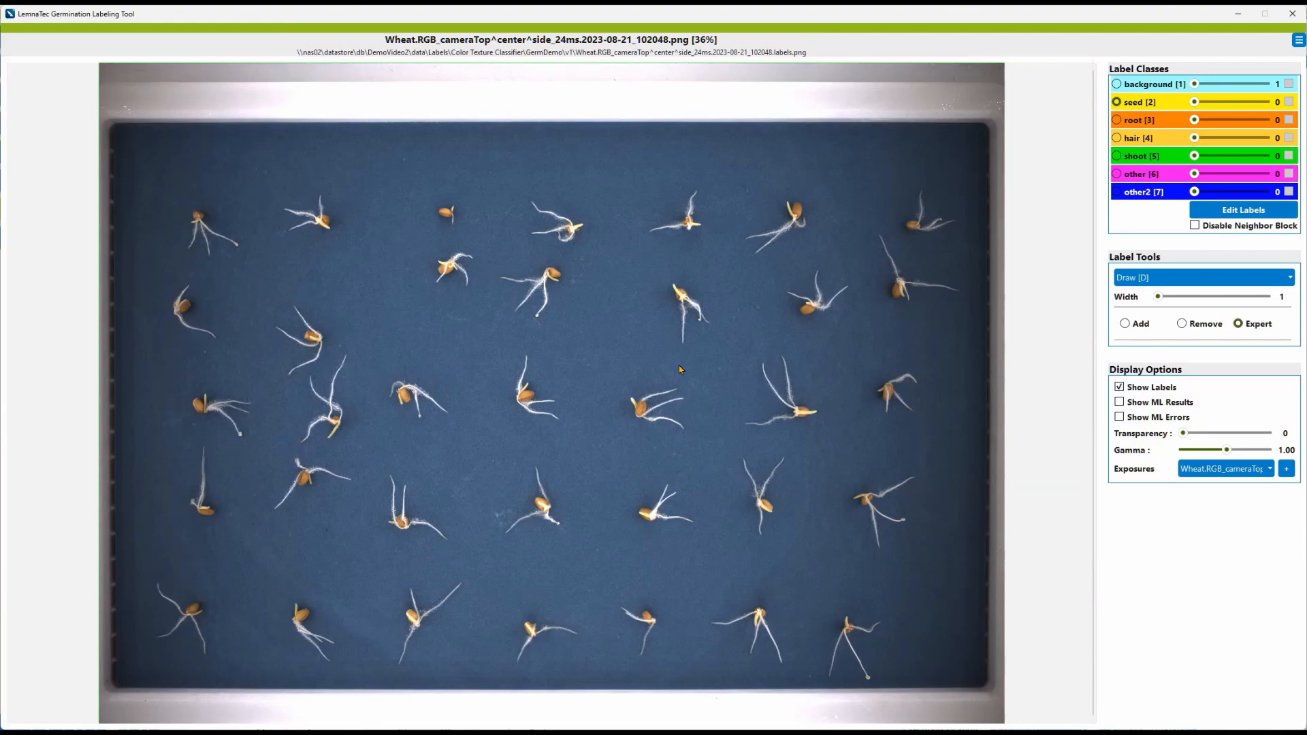
Step: Zoom into the image and return it to fit-to-screen
scroll(626, 368, "up", 6)
scroll(626, 368, "down", 6)
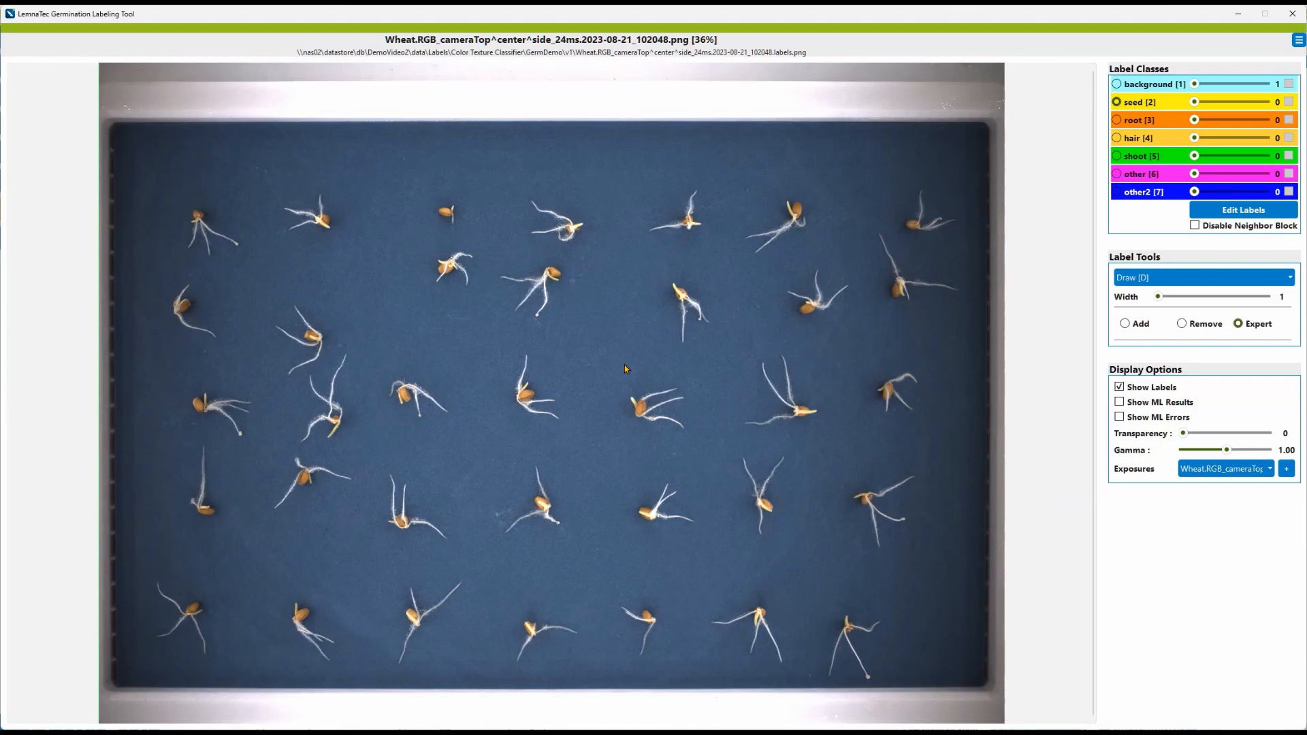
scroll(626, 368, "up", 1)
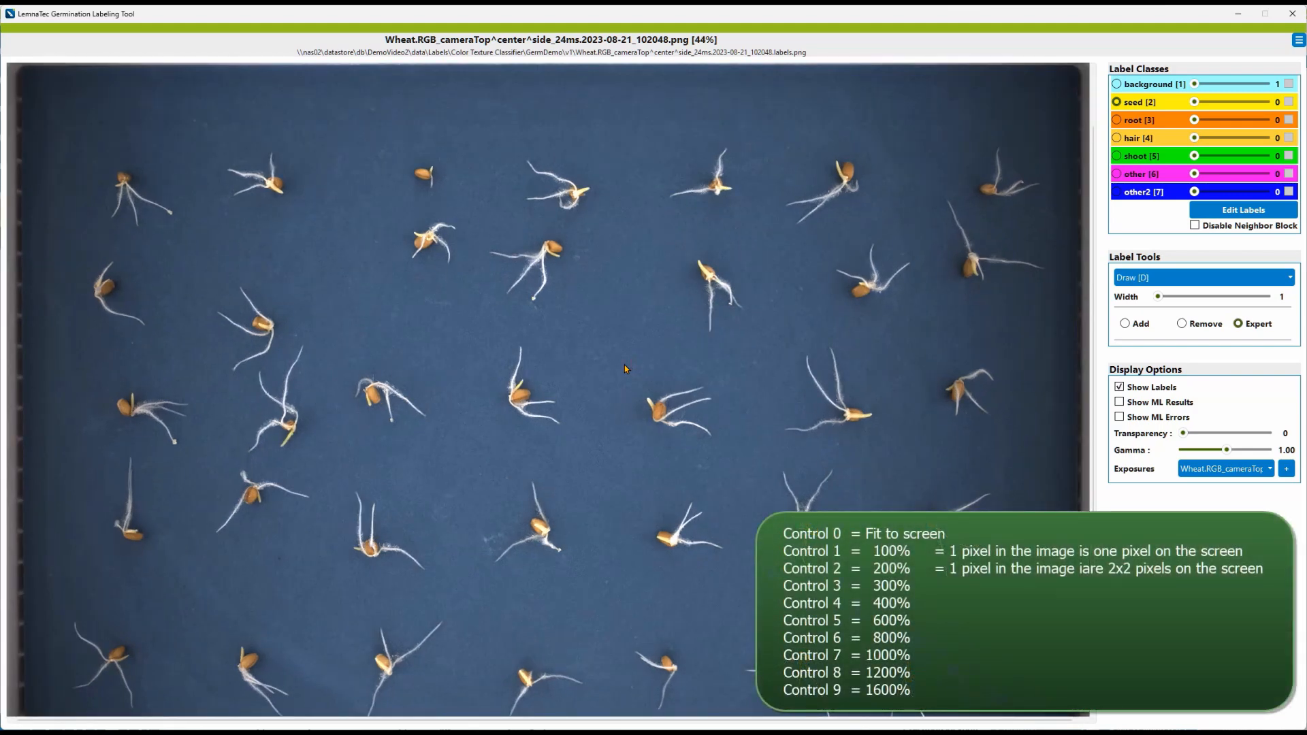
key("ctrl+0")
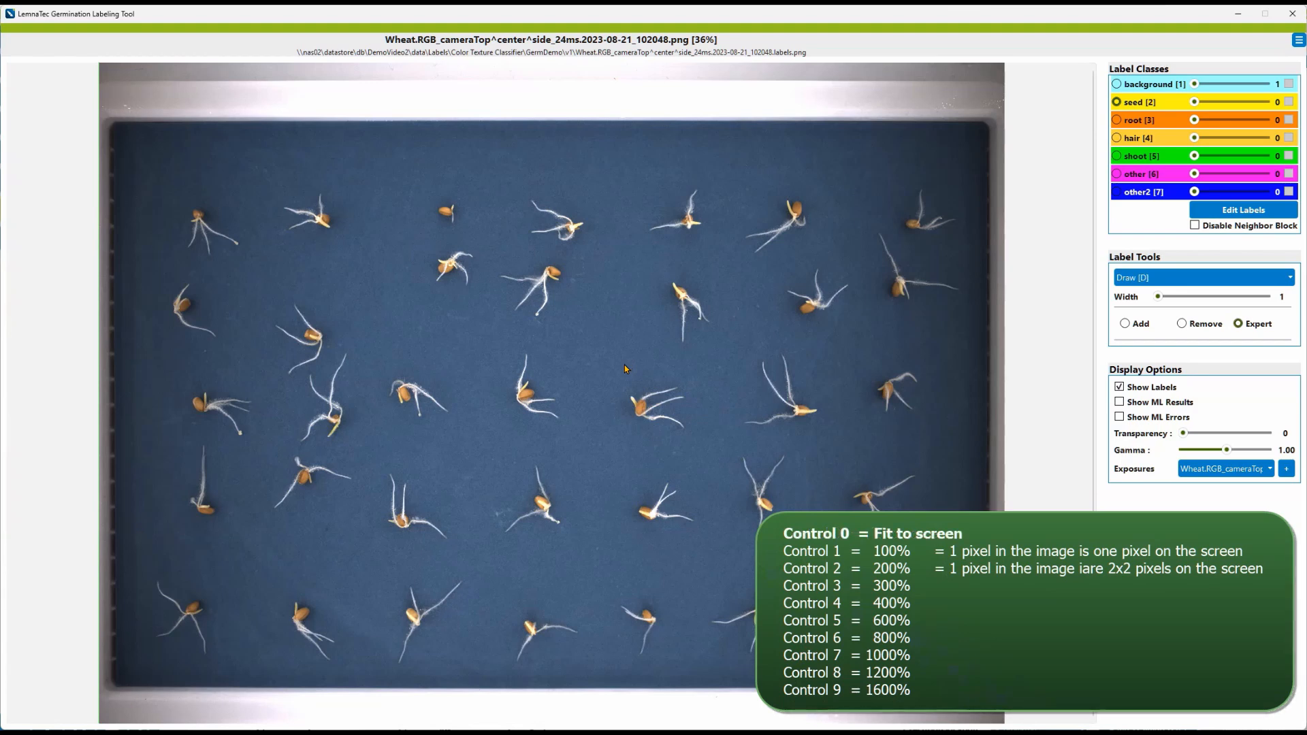
Step: Step through the preset zoom levels from 100% up to 1600%, ending back at 100%
key("ctrl+1")
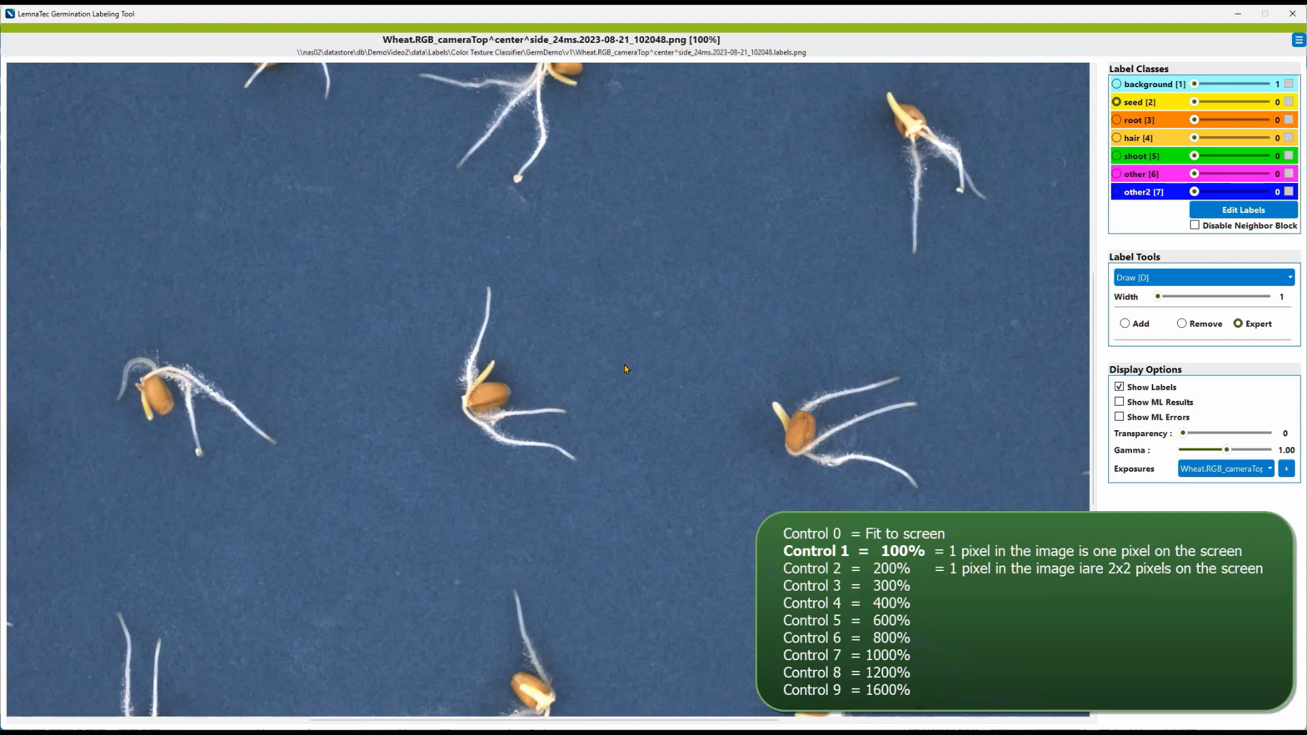
key("ctrl+2")
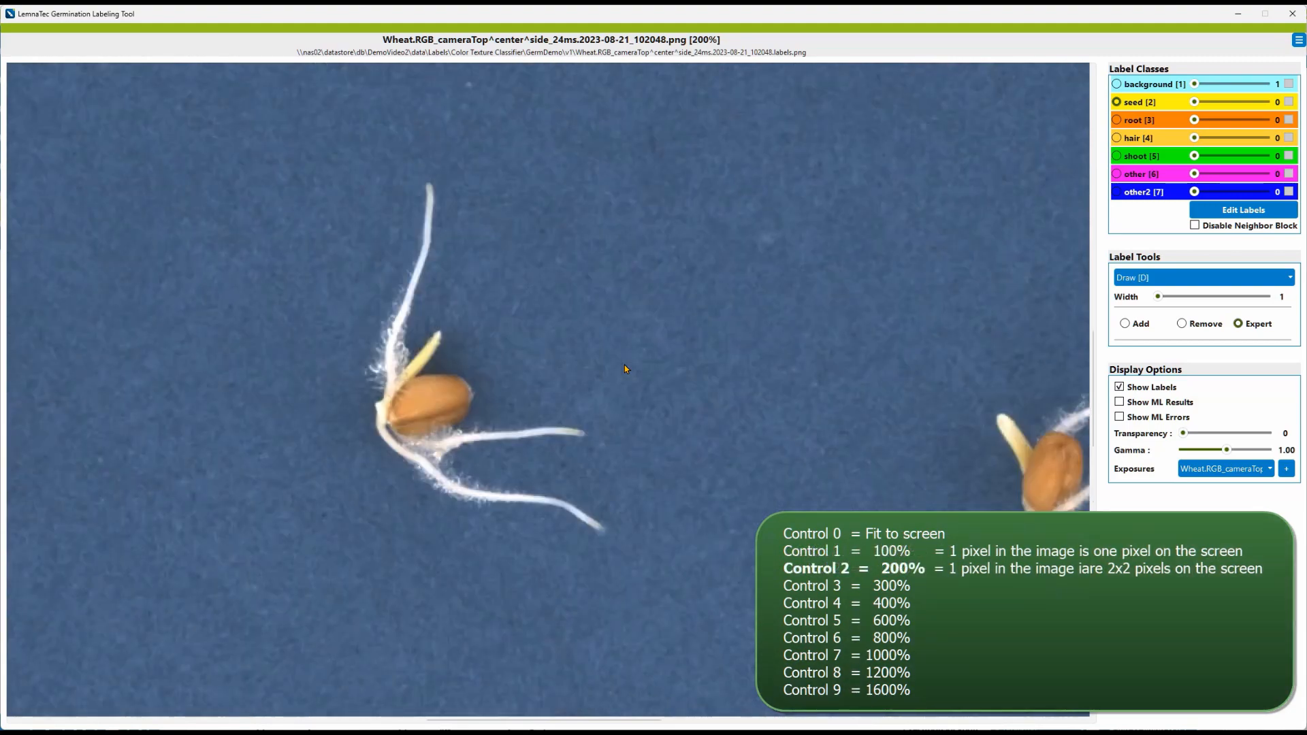
key("ctrl+3")
key("ctrl+4")
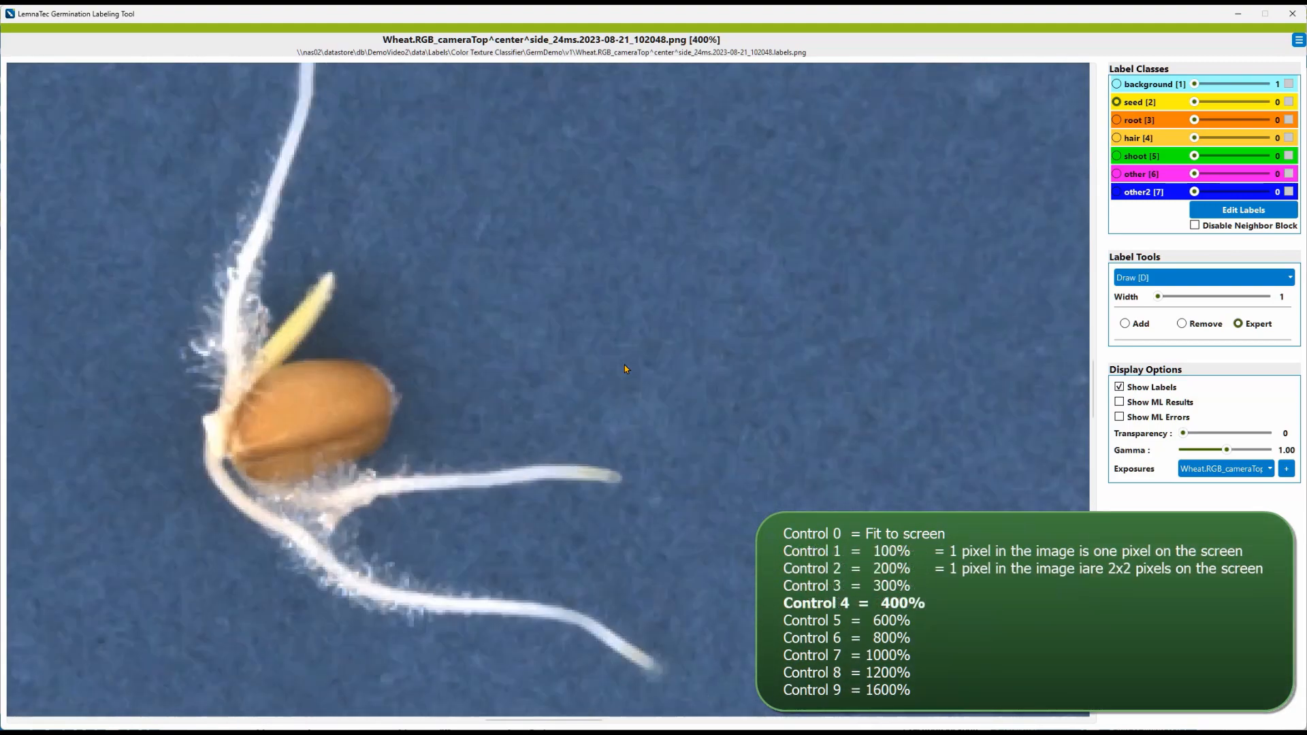
key("ctrl+5")
key("ctrl+6")
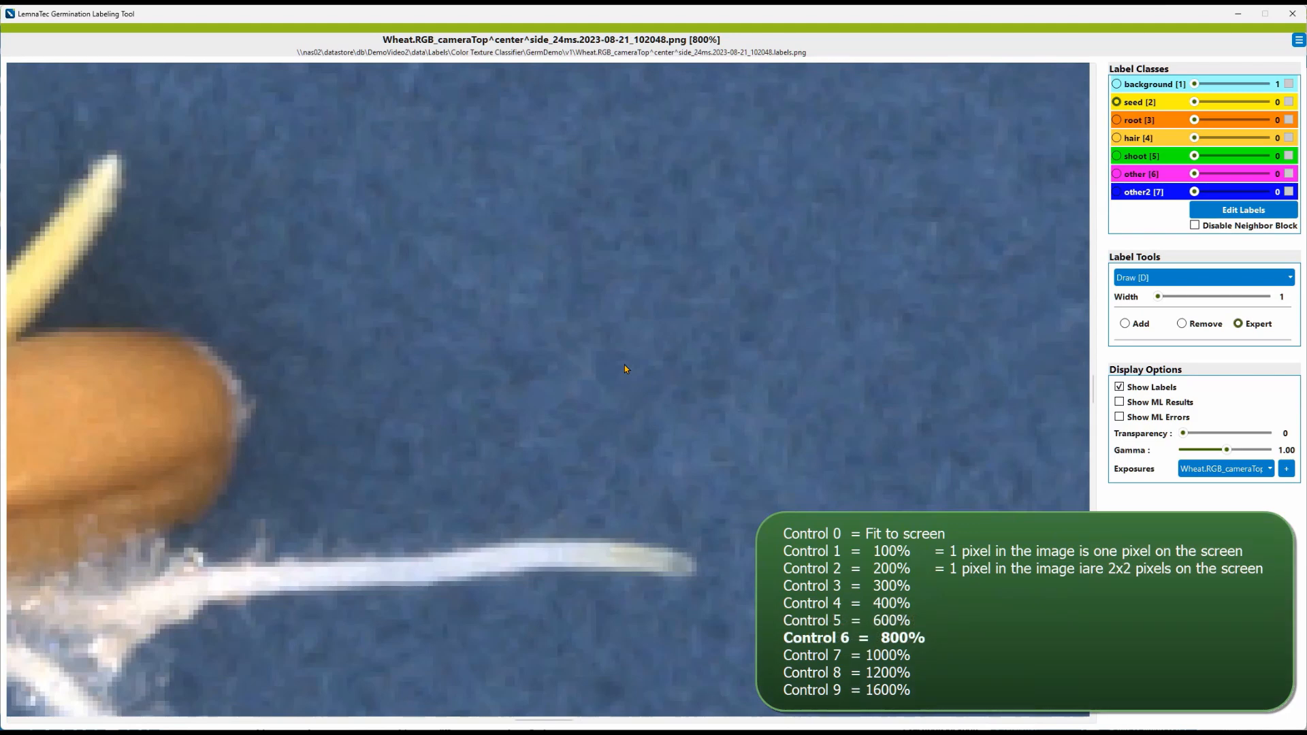
key("ctrl+7")
key("ctrl+8")
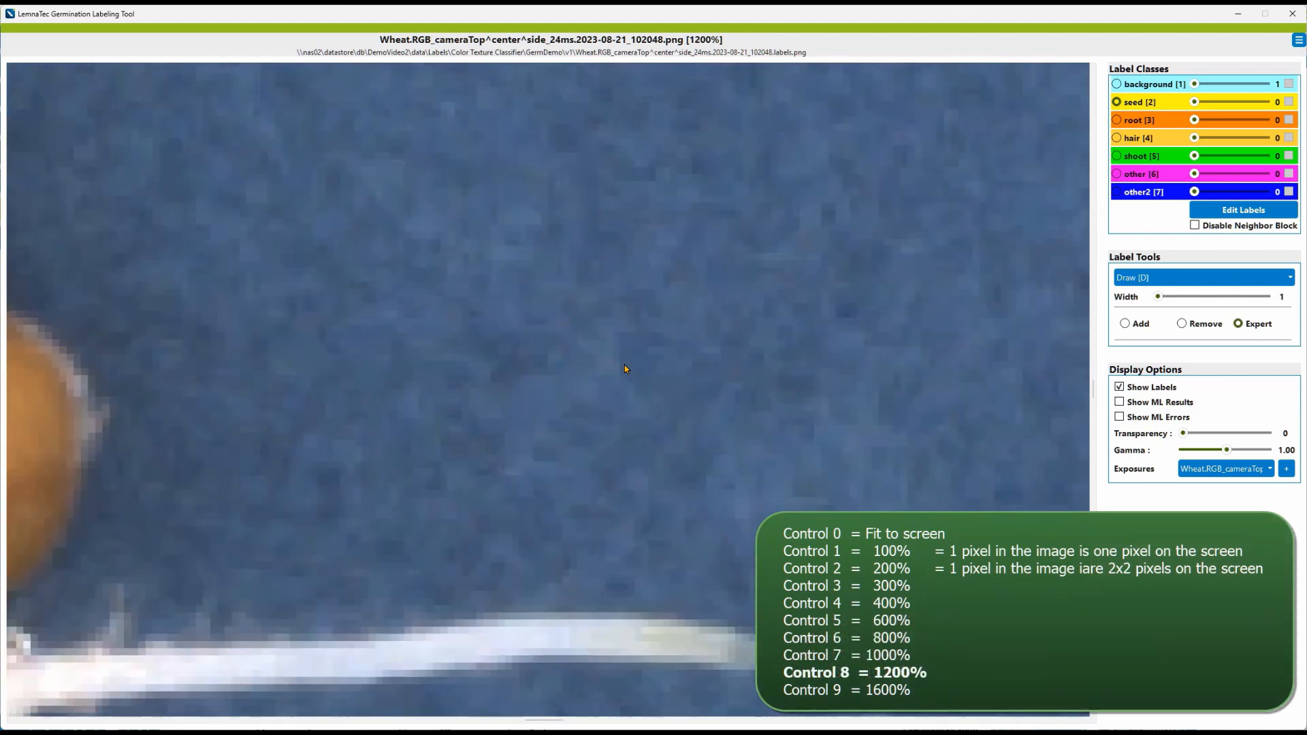
key("ctrl+9")
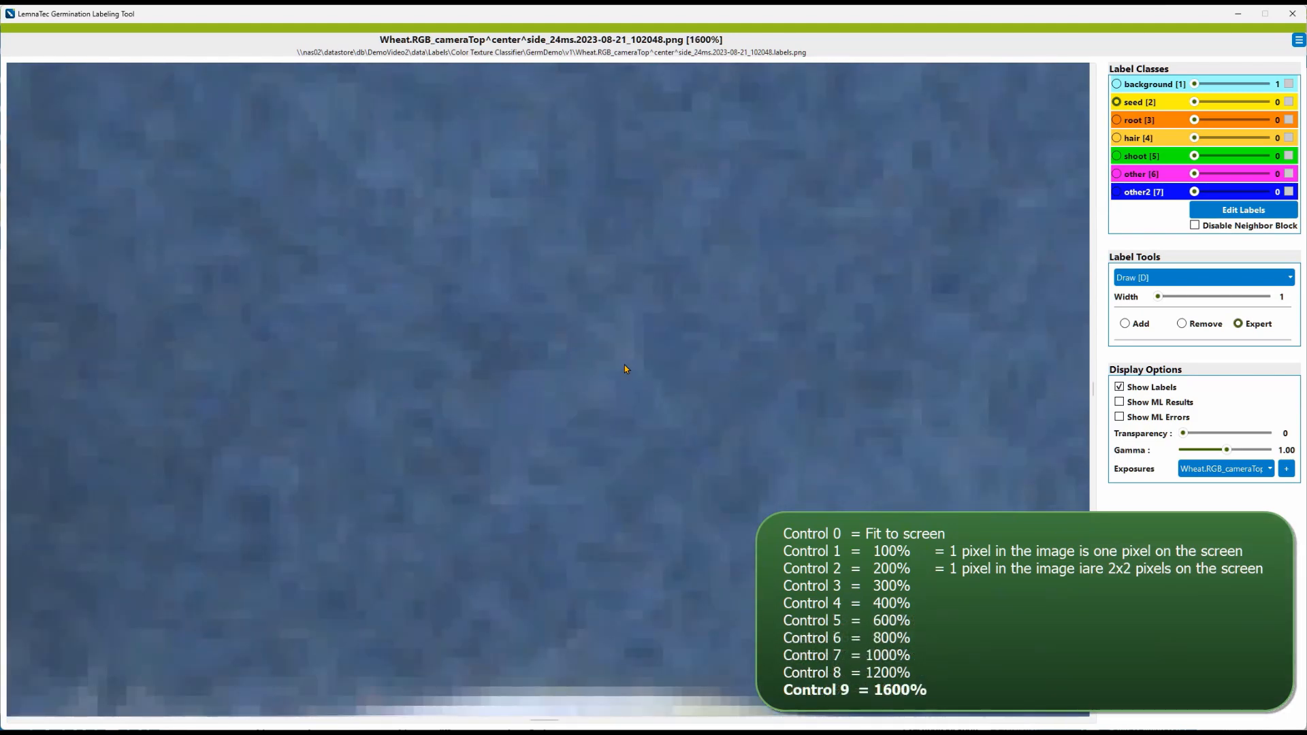
key("ctrl+1")
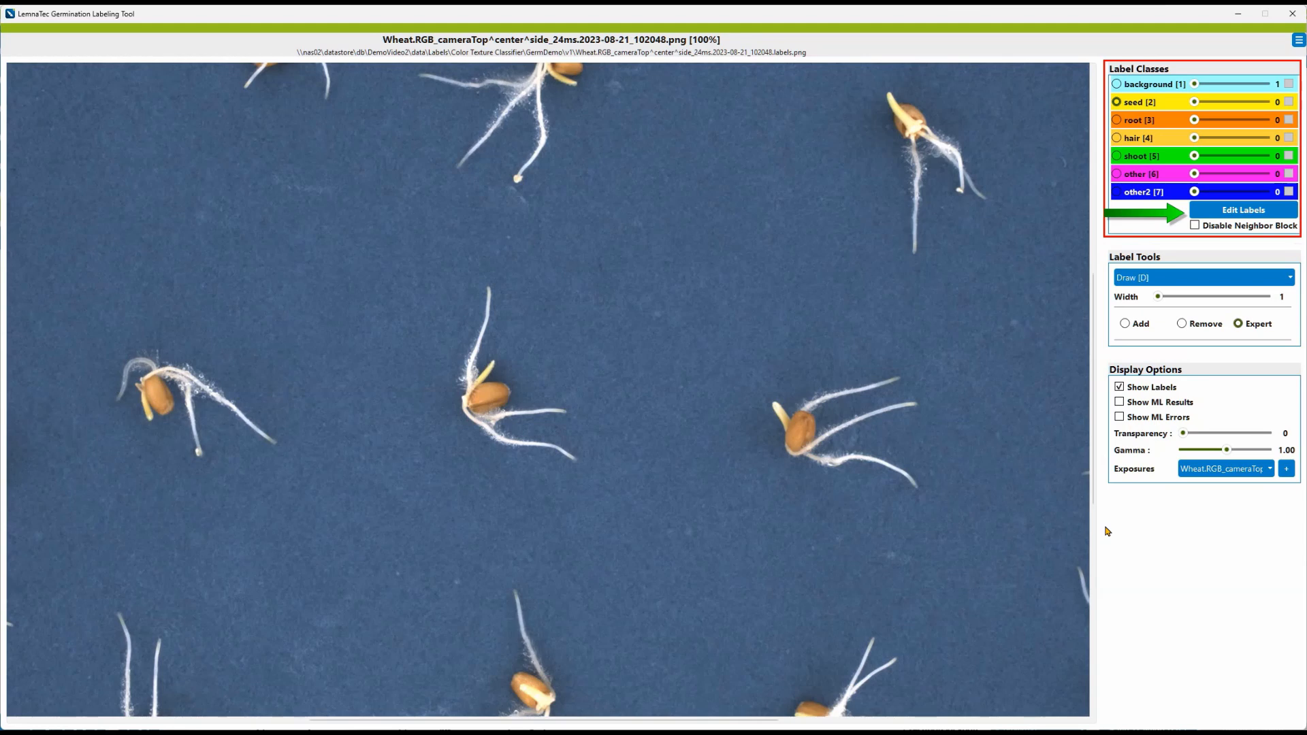
Step: Rename label class 6 from other to something and give it a purple color
left_click(1205, 212)
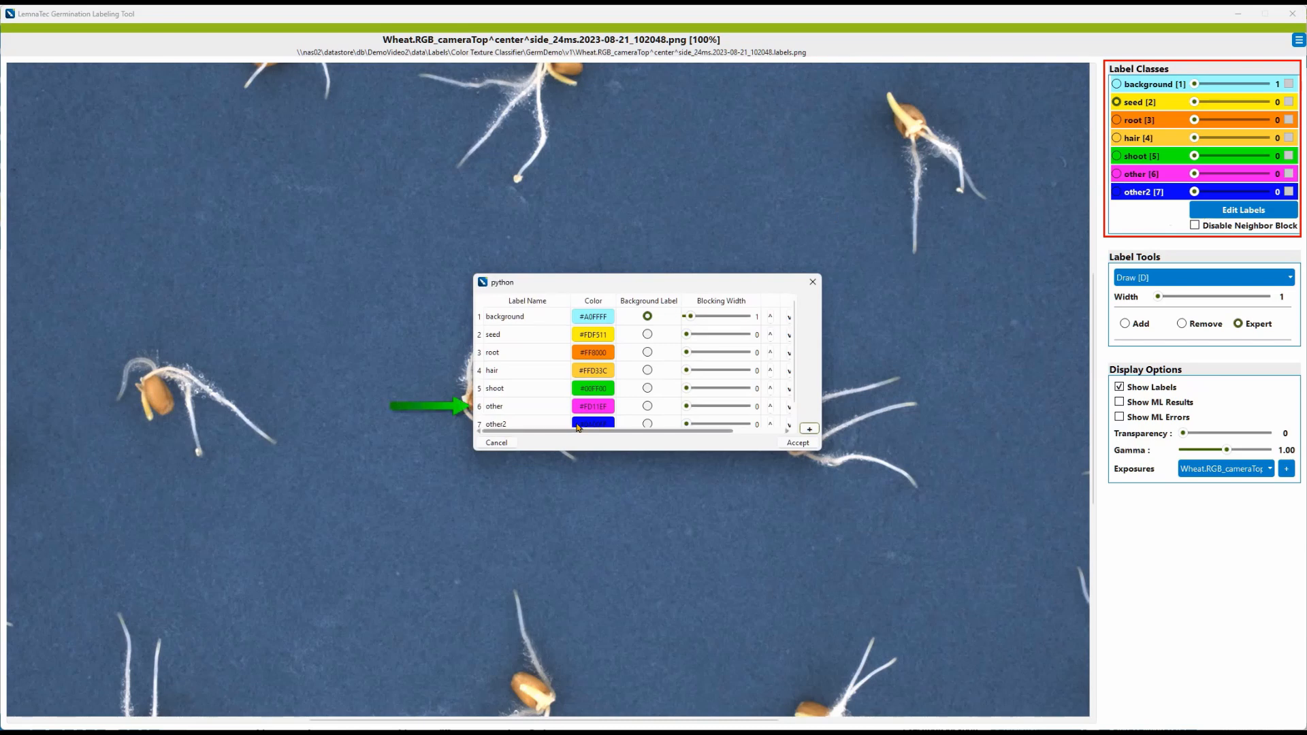
double_click(516, 406)
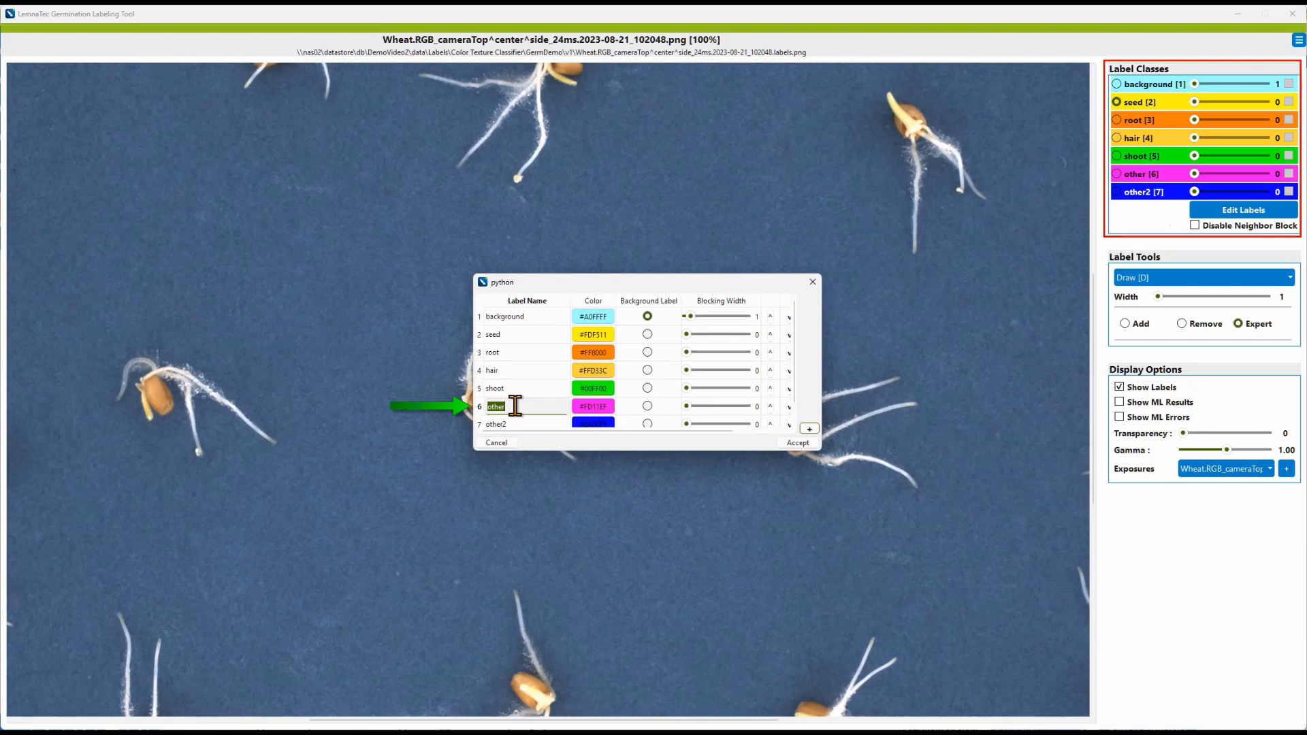
type("something")
key("Return")
left_click(596, 408)
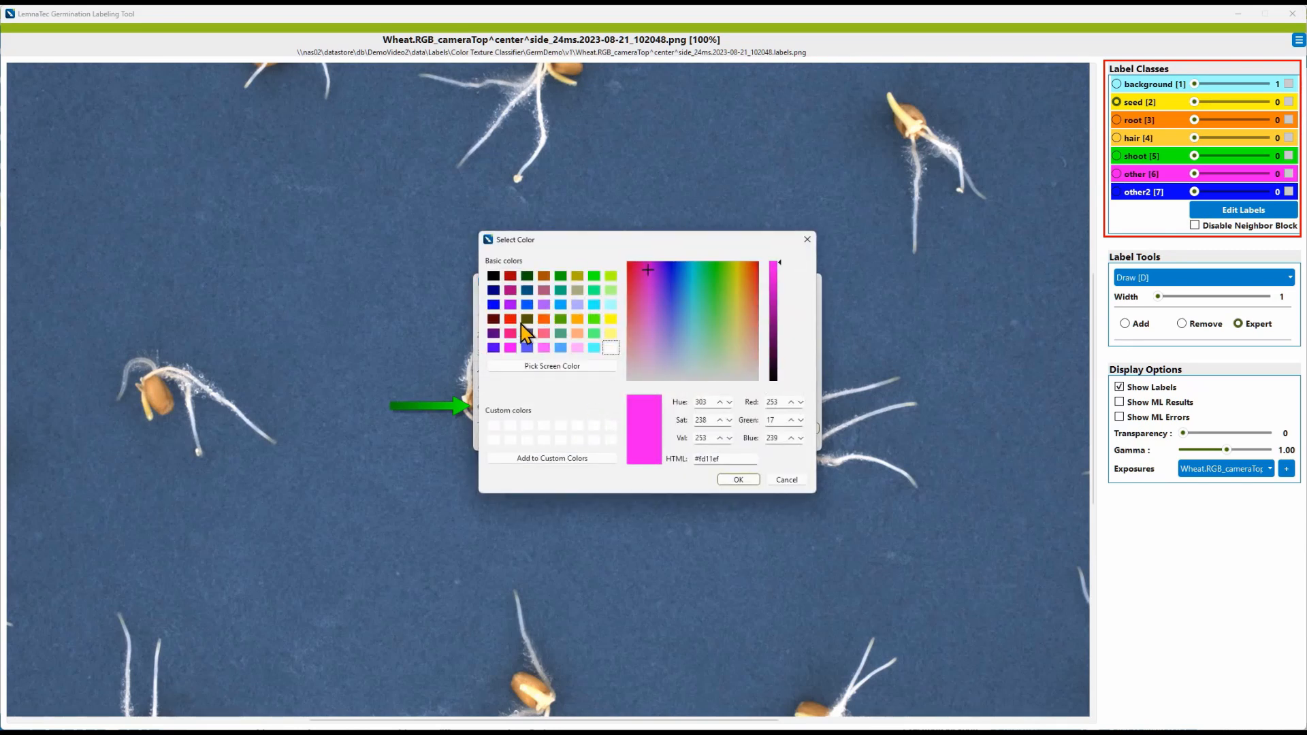
left_click(507, 307)
left_click(743, 479)
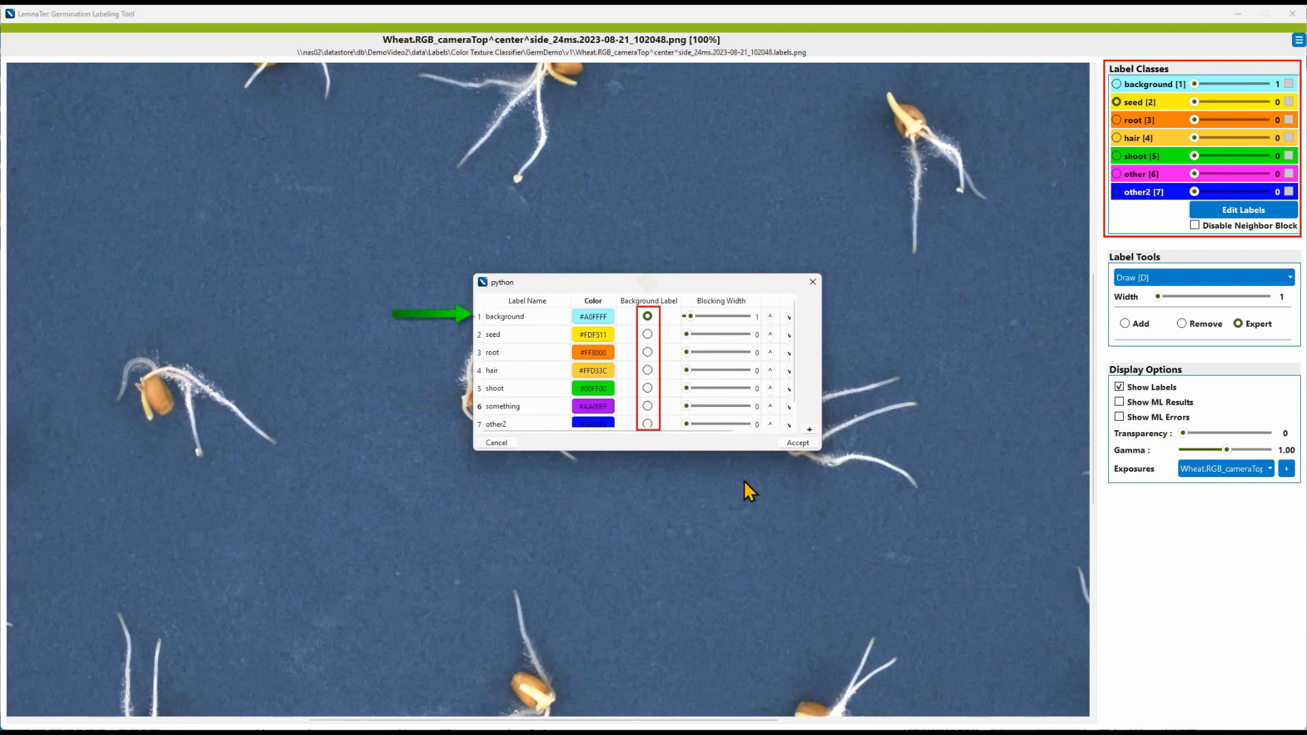
Step: Mark seed as the background label, then restore background as the background label
left_click(646, 334)
left_click(647, 317)
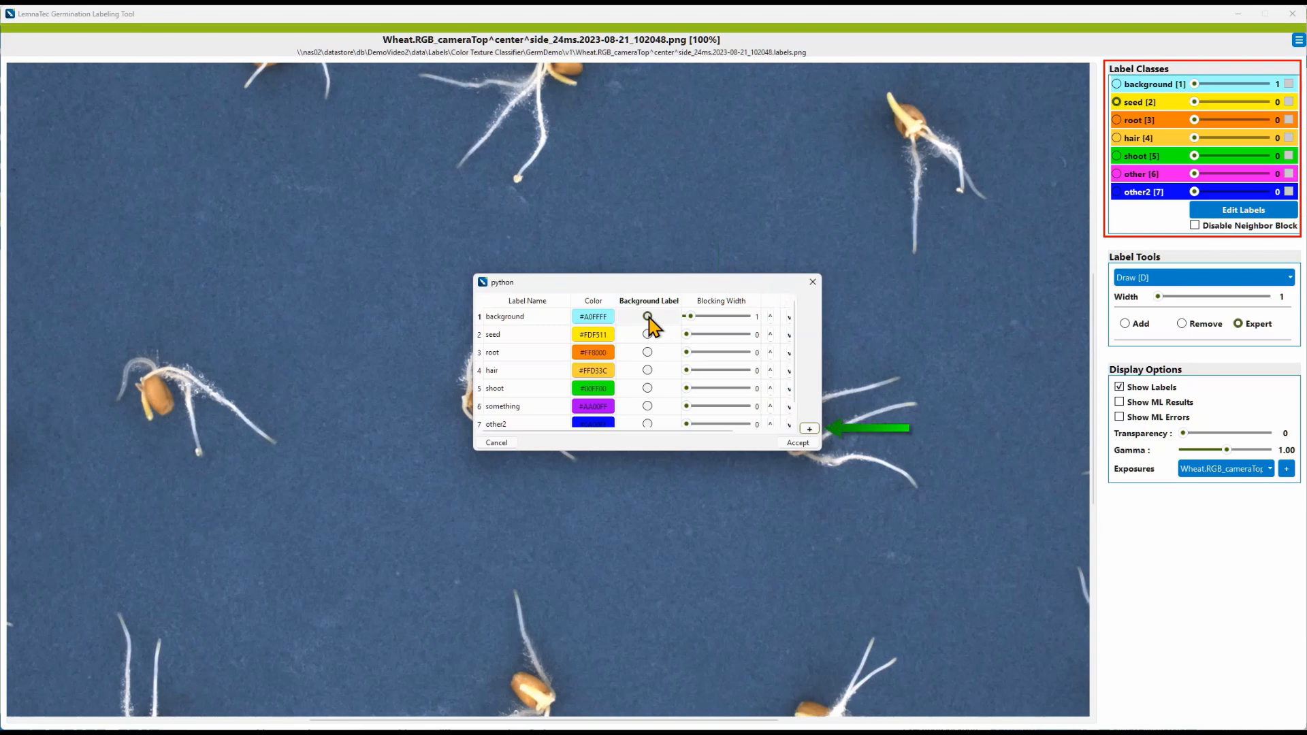
Step: Add an eighth label class named mold
left_click(809, 429)
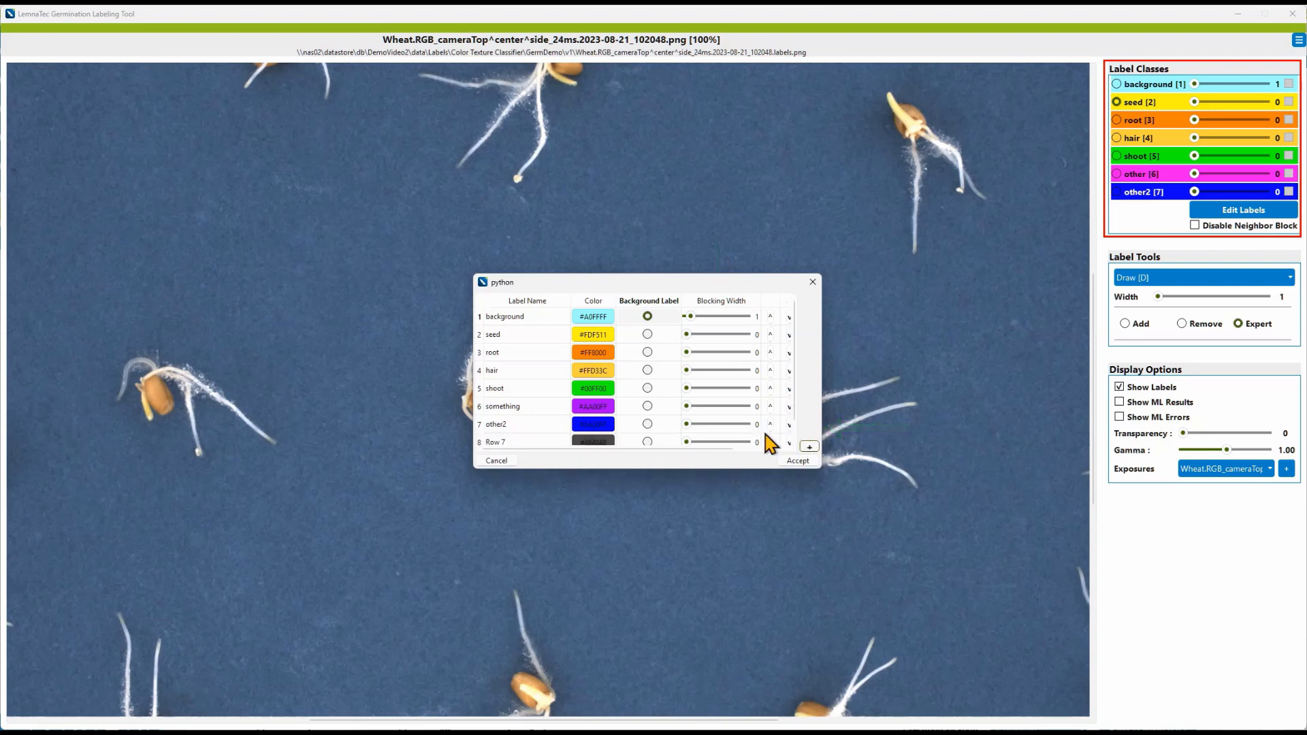
double_click(533, 440)
type("mold")
key("Return")
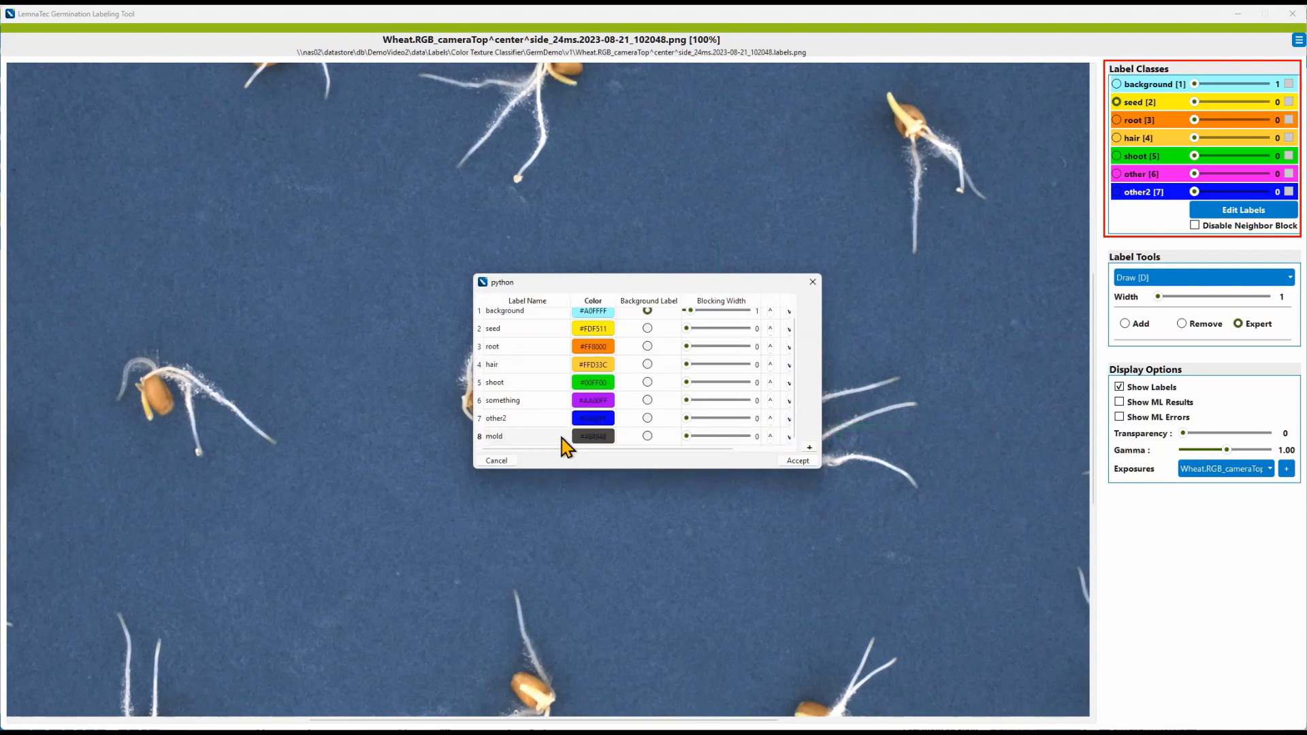
Step: Set the mold label's color to #AA0000 and accept the label changes
left_click(583, 436)
double_click(703, 459)
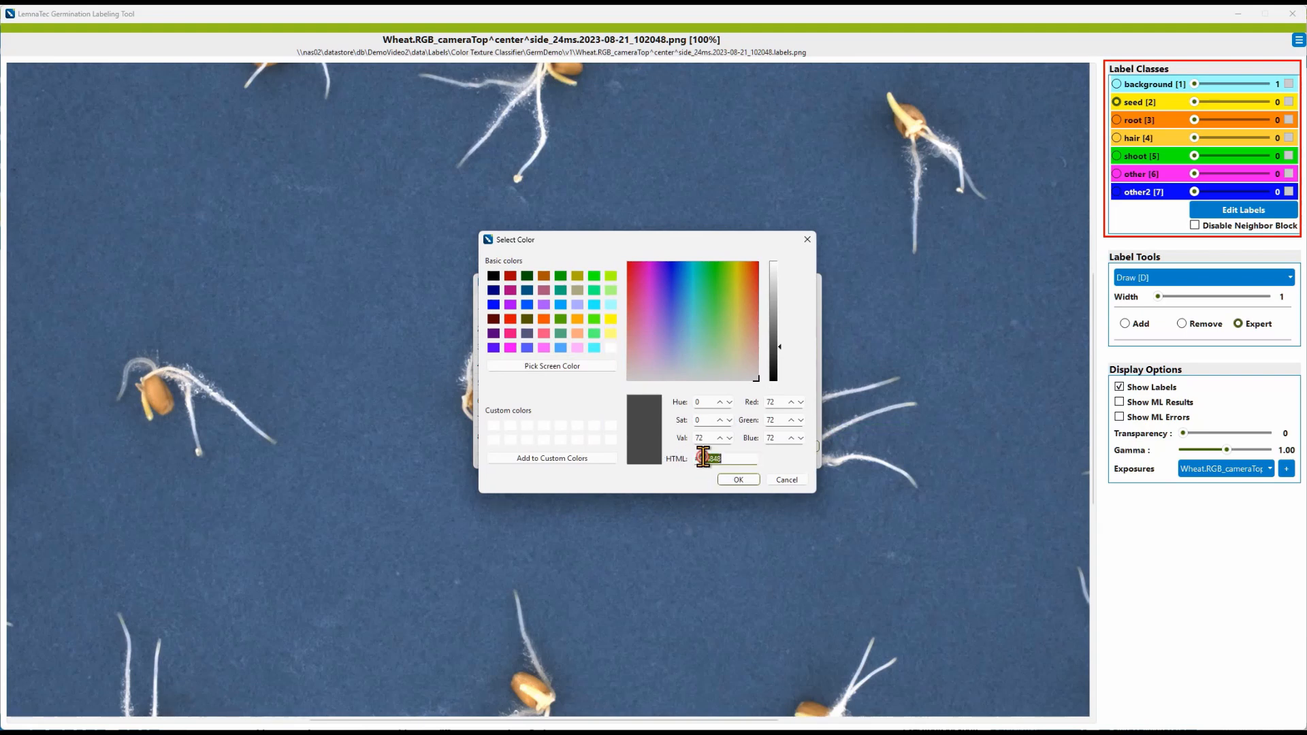
type("AA0000")
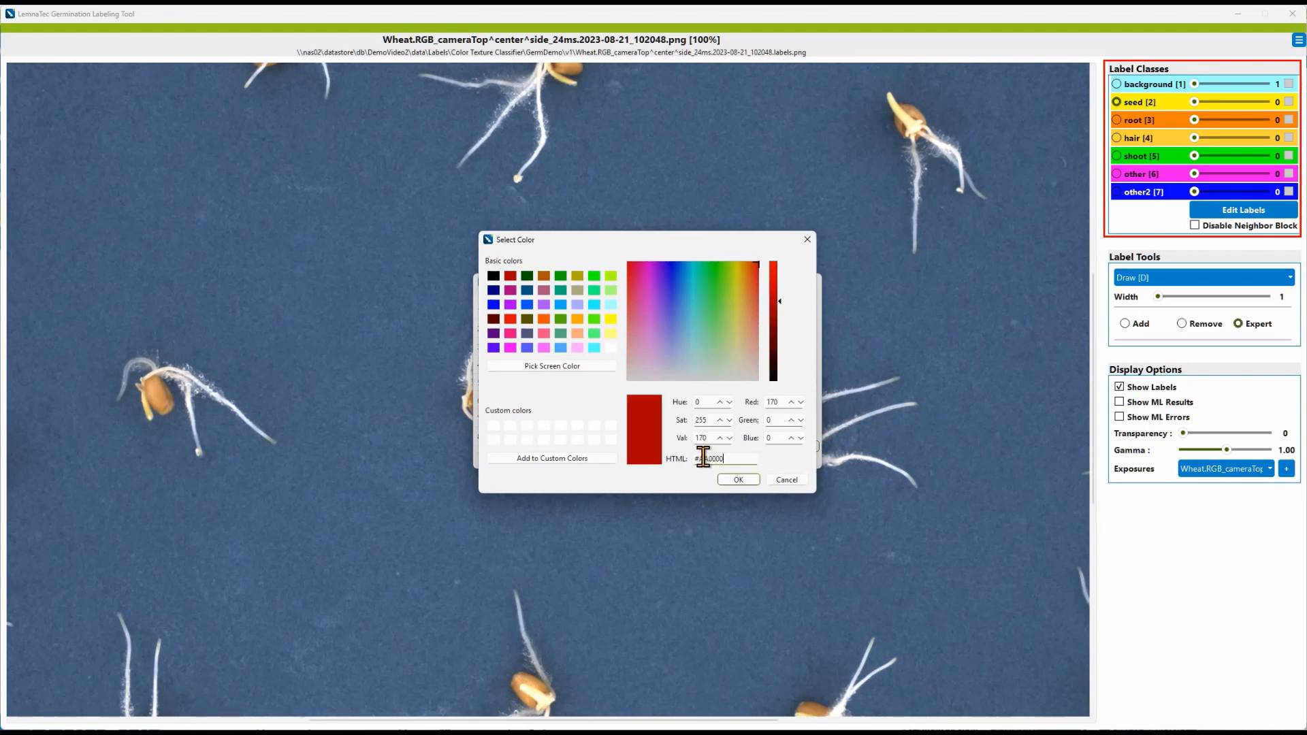
left_click(754, 481)
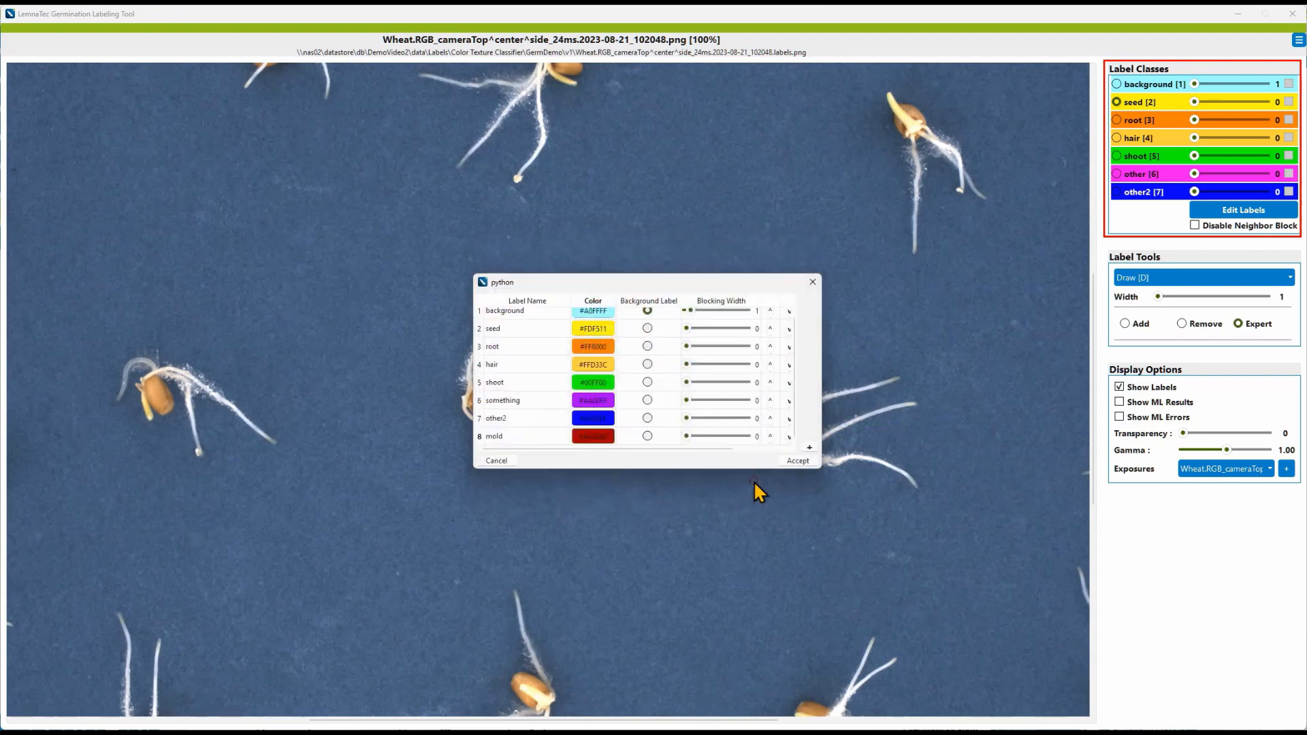
left_click(814, 460)
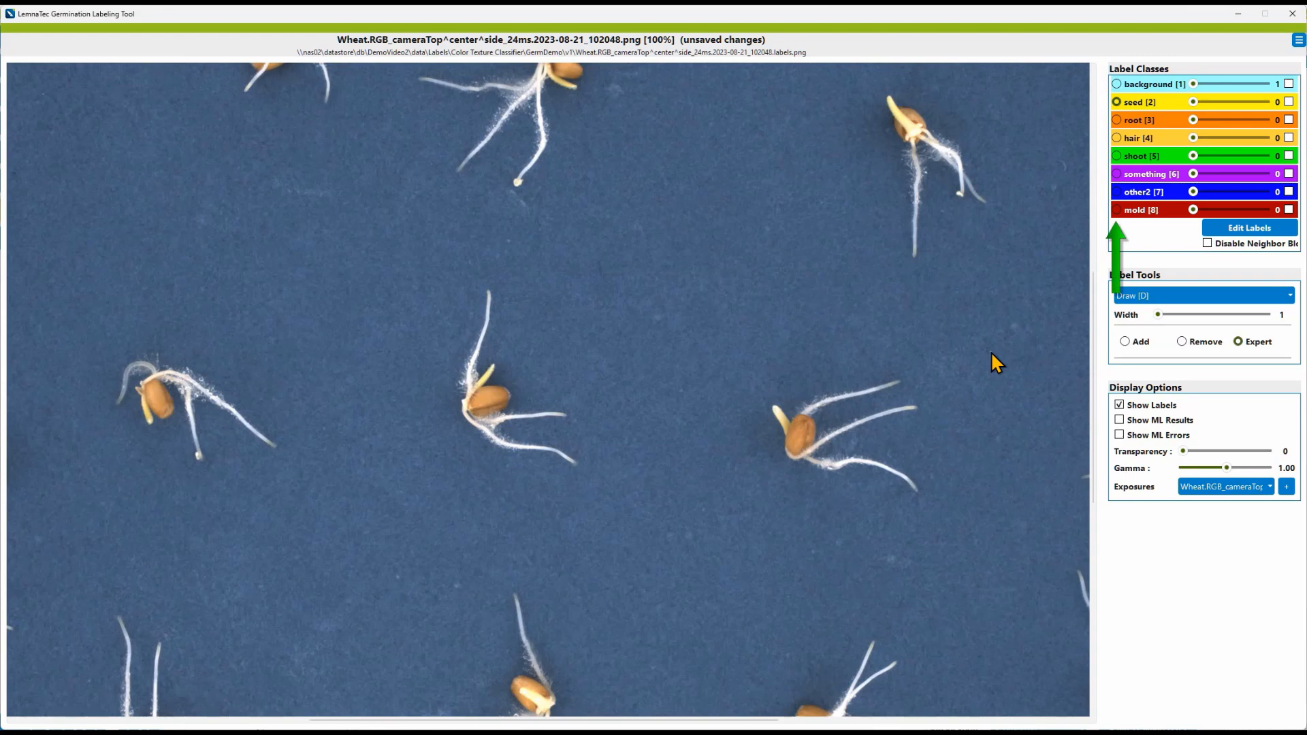
Step: Switch the active label class between something, seed and classes 1 to 5 by their numbers
left_click(1116, 174)
left_click(1117, 102)
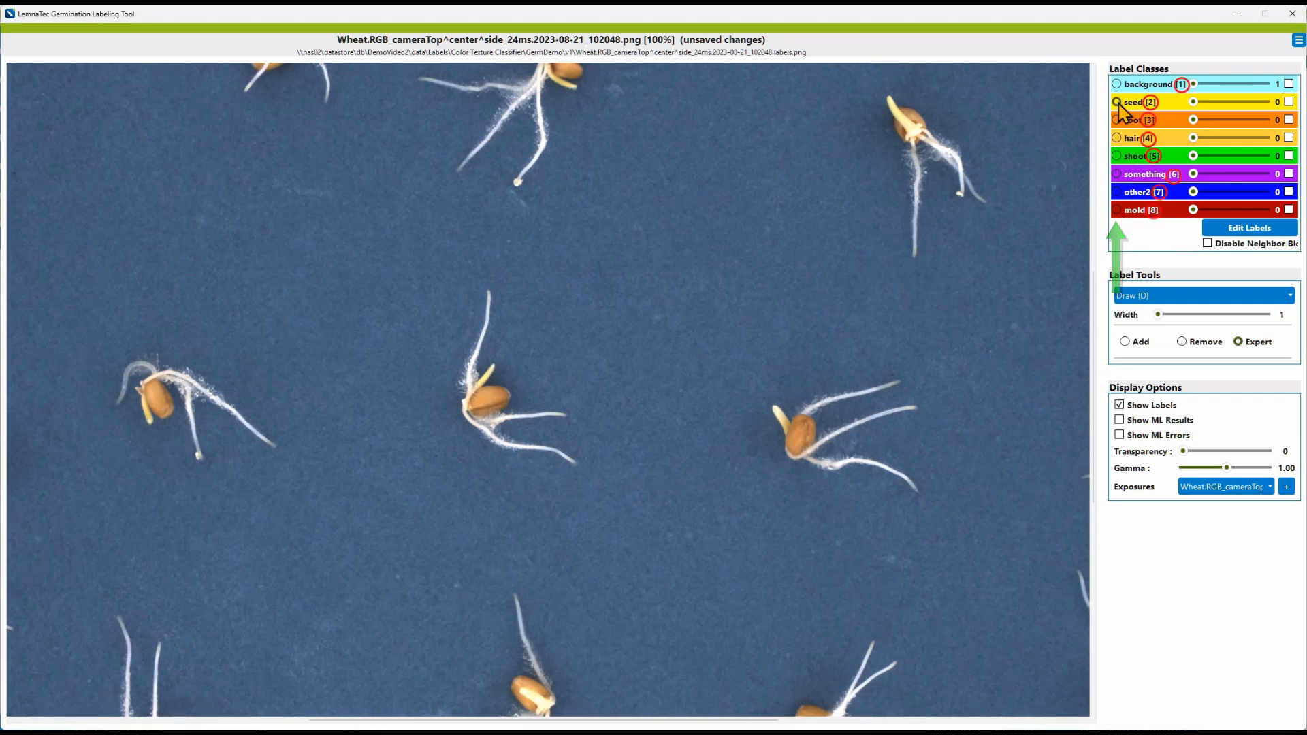
key("1")
key("2")
key("3")
key("4")
key("5")
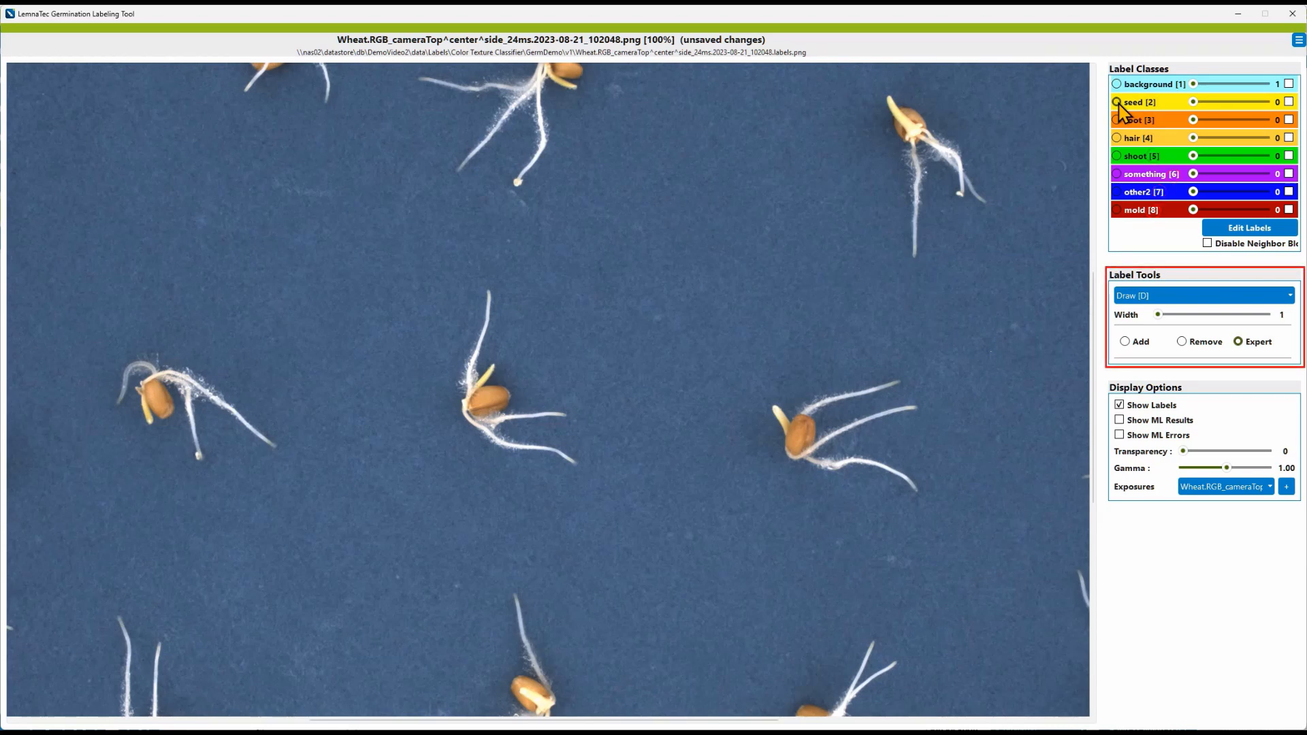
Step: Review the list of available label tools
left_click(1175, 296)
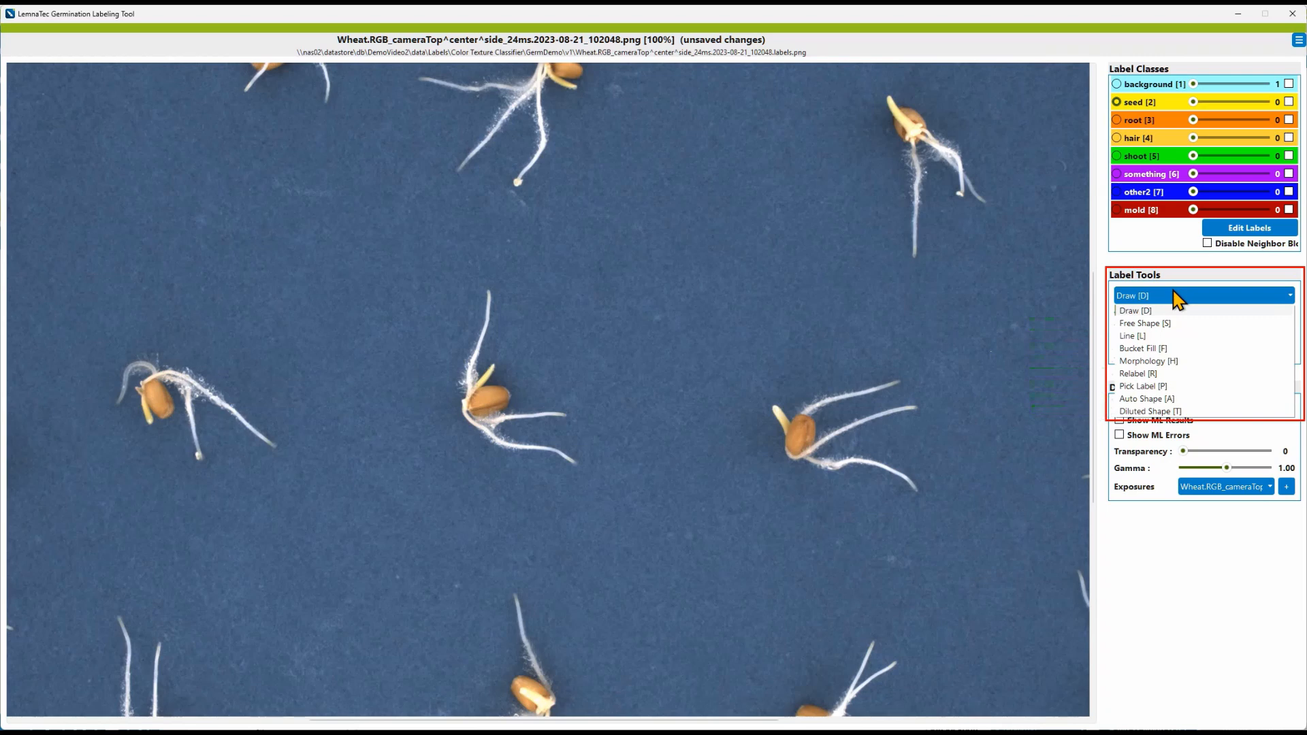
left_click(1175, 297)
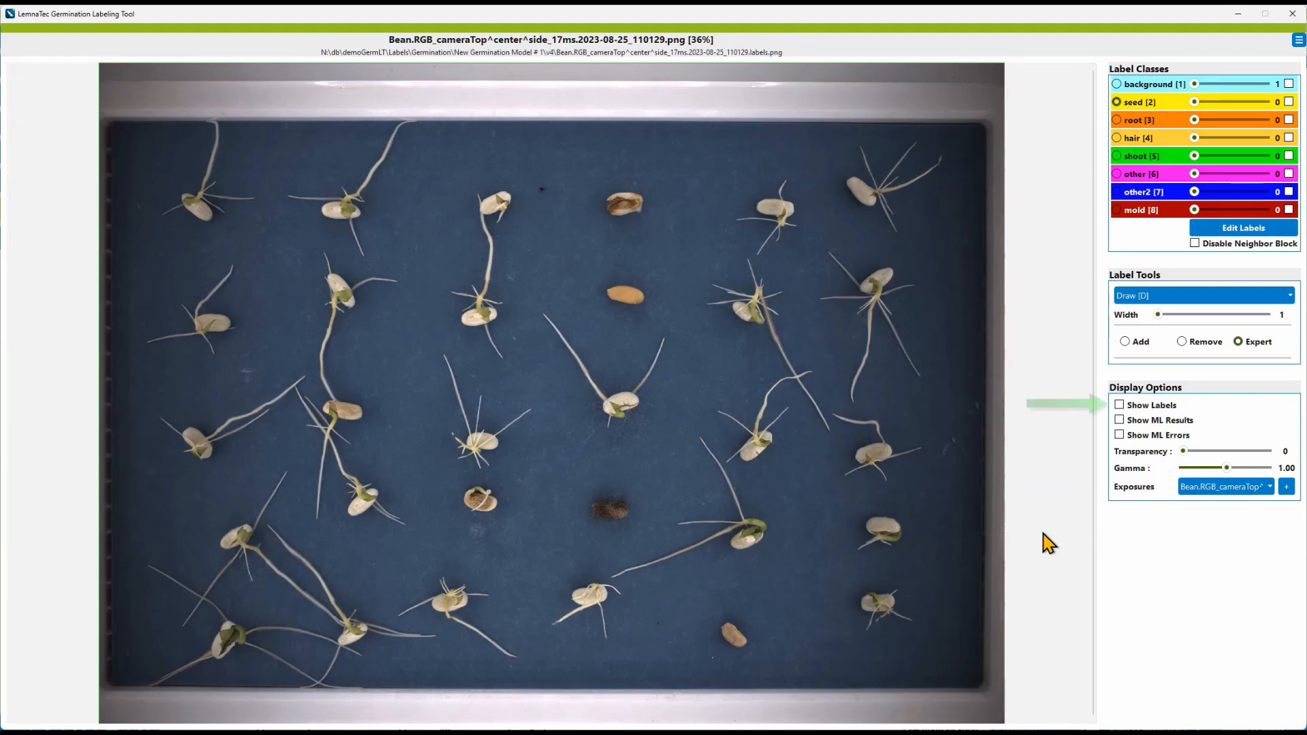
Step: Turn the label overlay on and off again on the bean image
left_click(1119, 405)
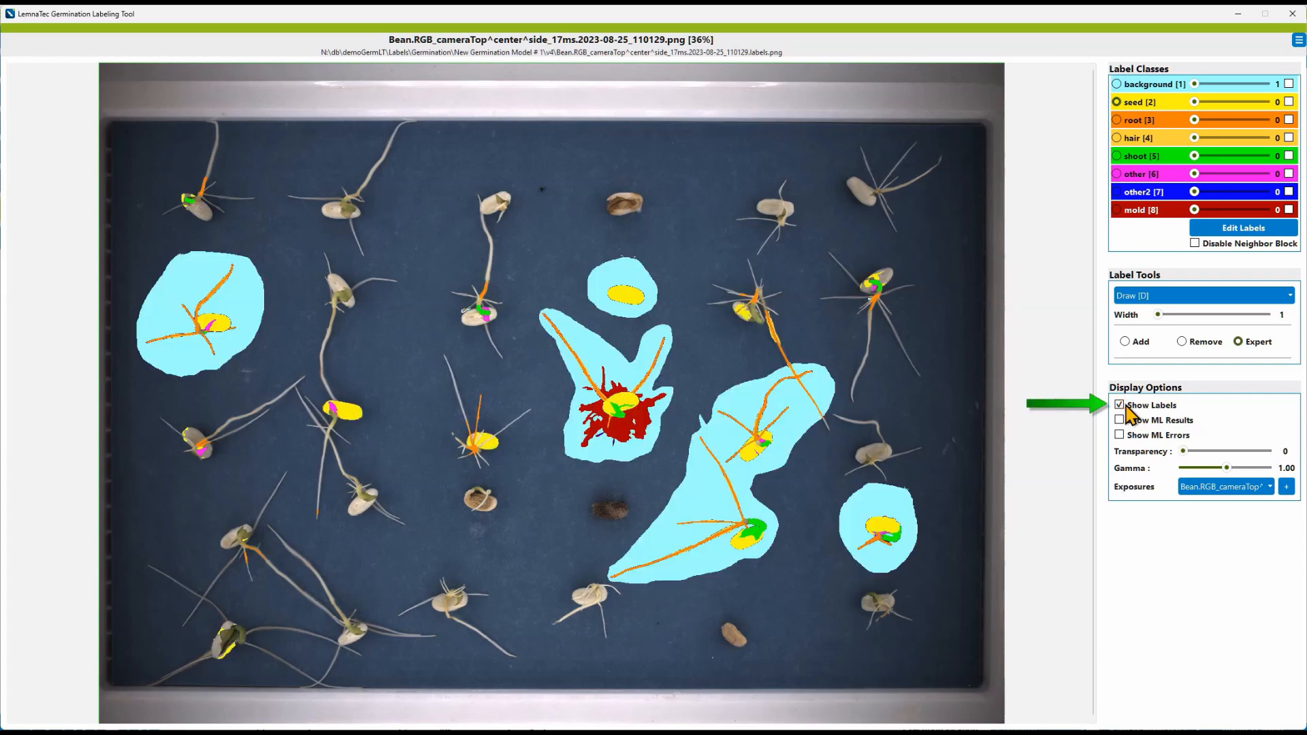
left_click(1126, 407)
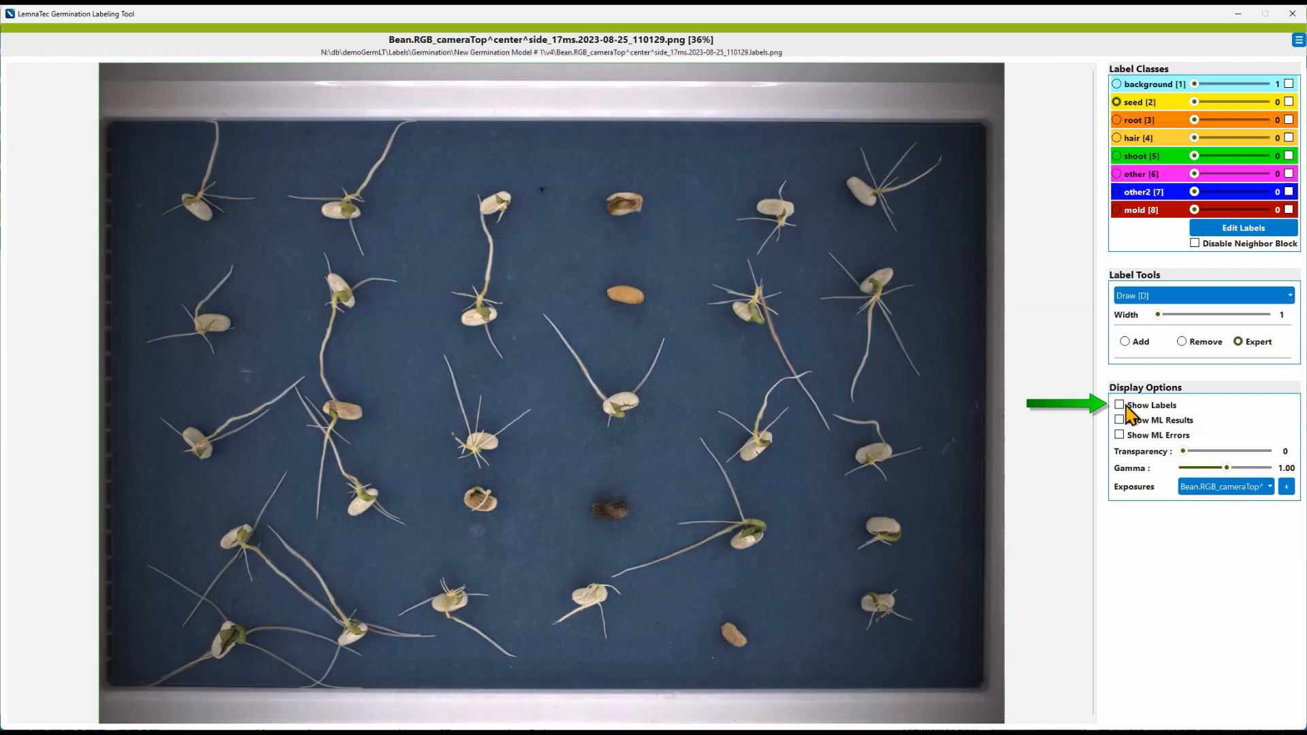
Step: Turn on the ML results display for the bean image
key("Escape")
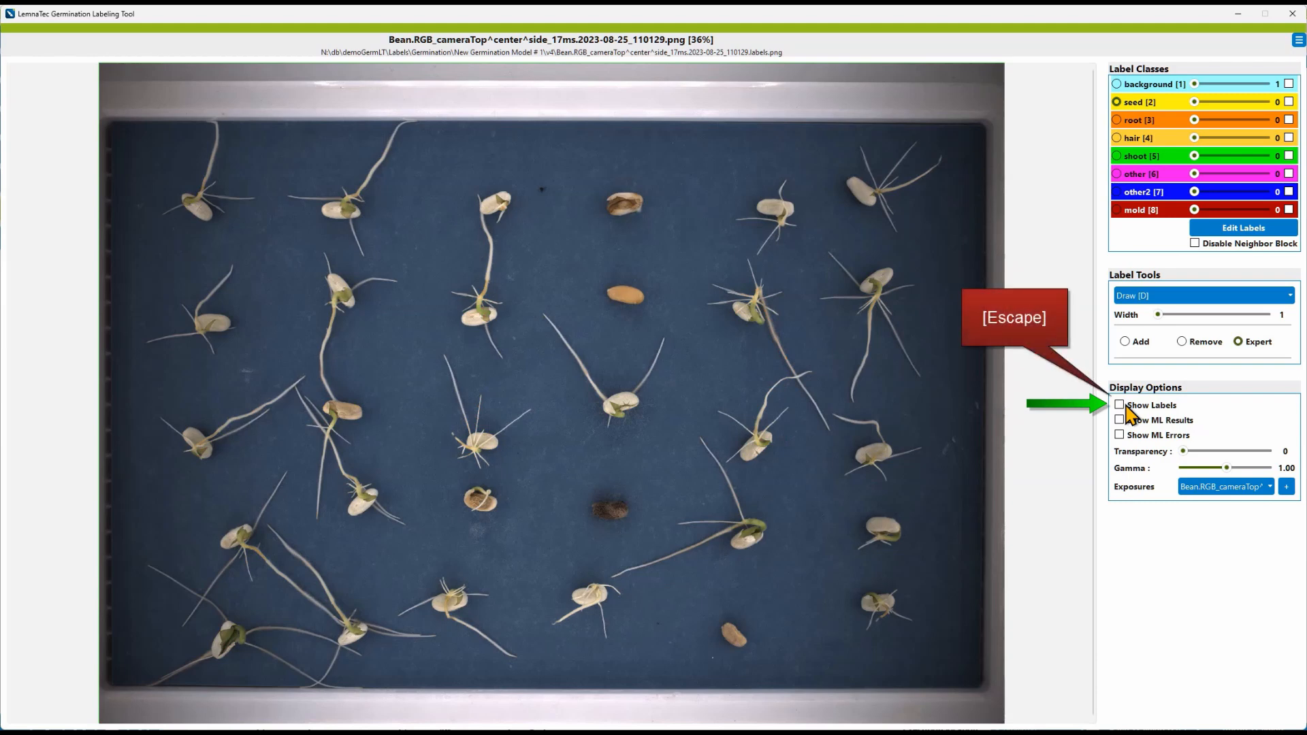
key("Escape")
key("Escape")
key("Escape")
key("Escape")
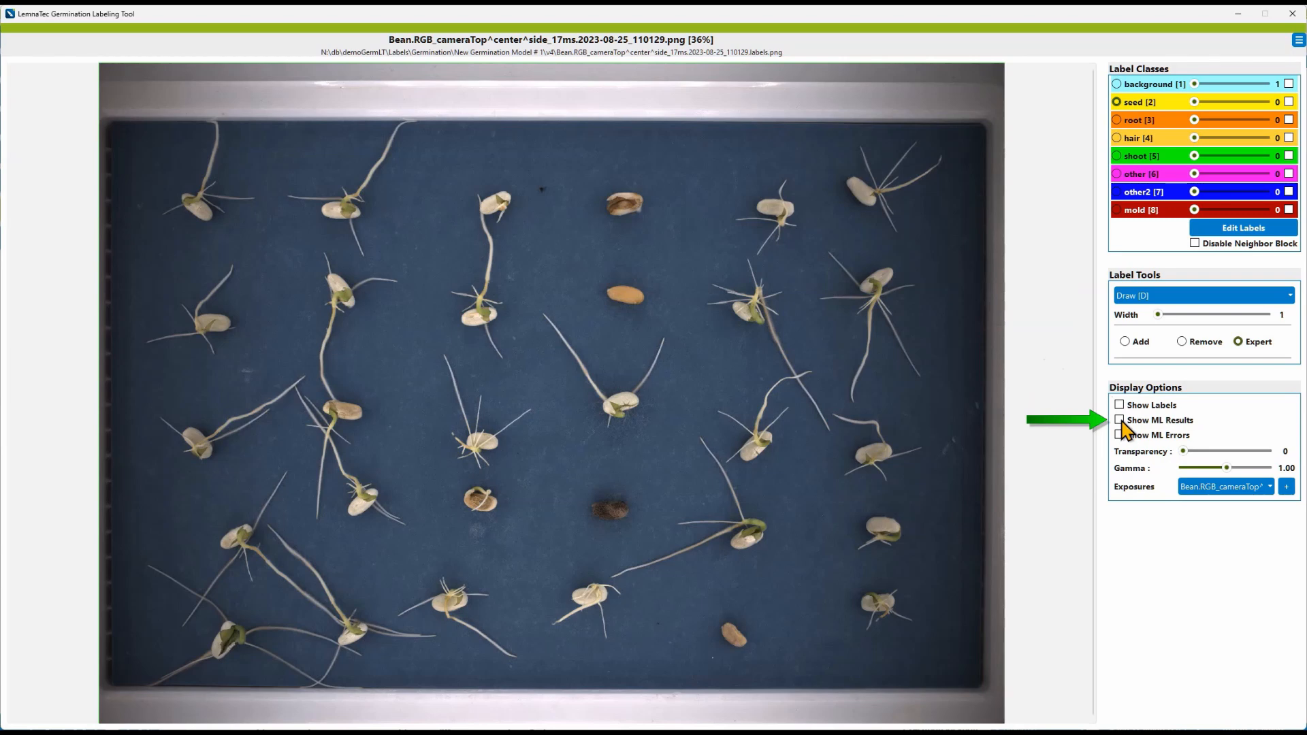
left_click(1120, 420)
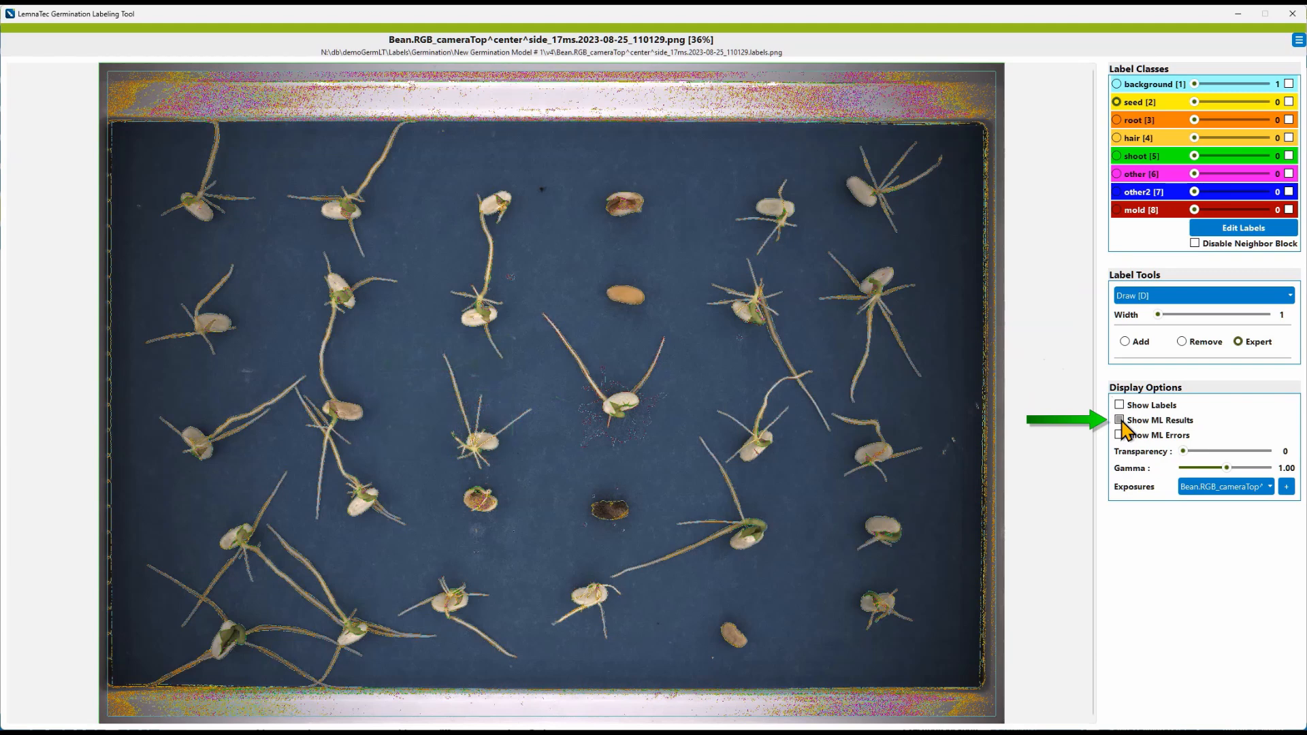
Step: Show the ML results together with the labels on the bean image, then hide both overlays again
left_click(1119, 421)
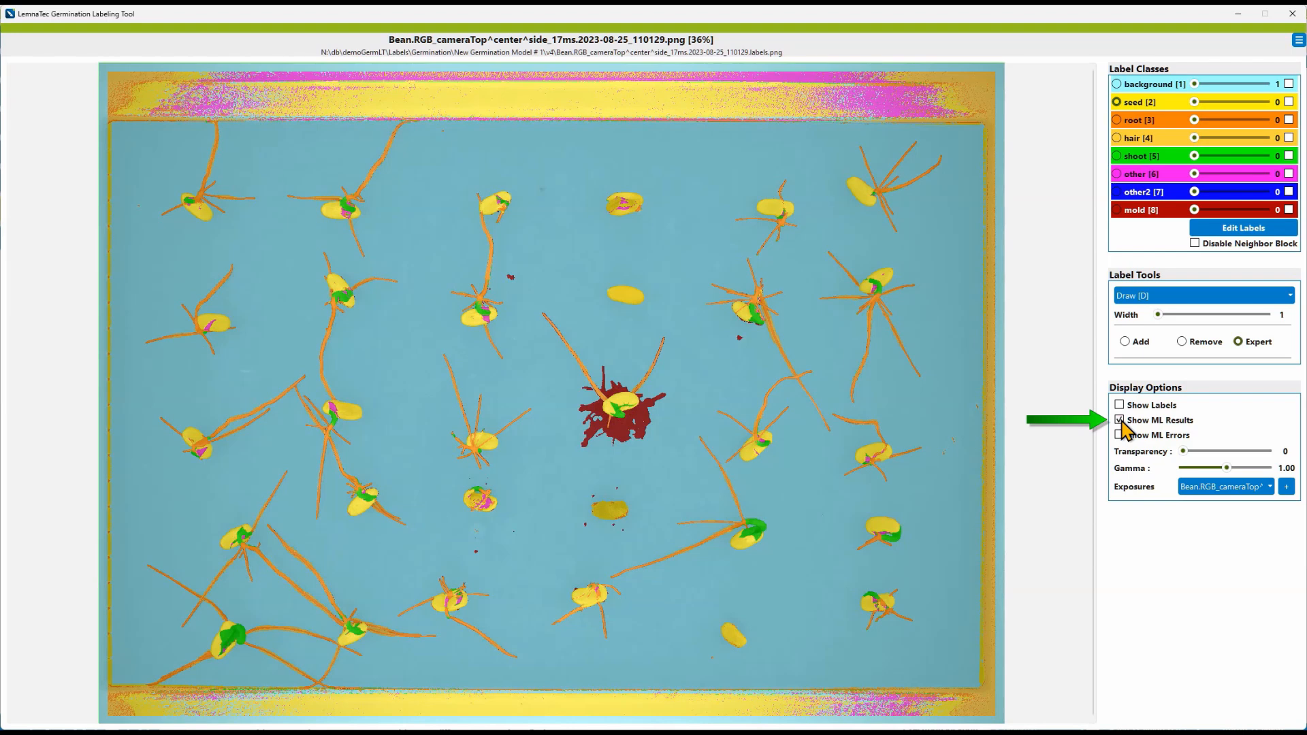
key("l")
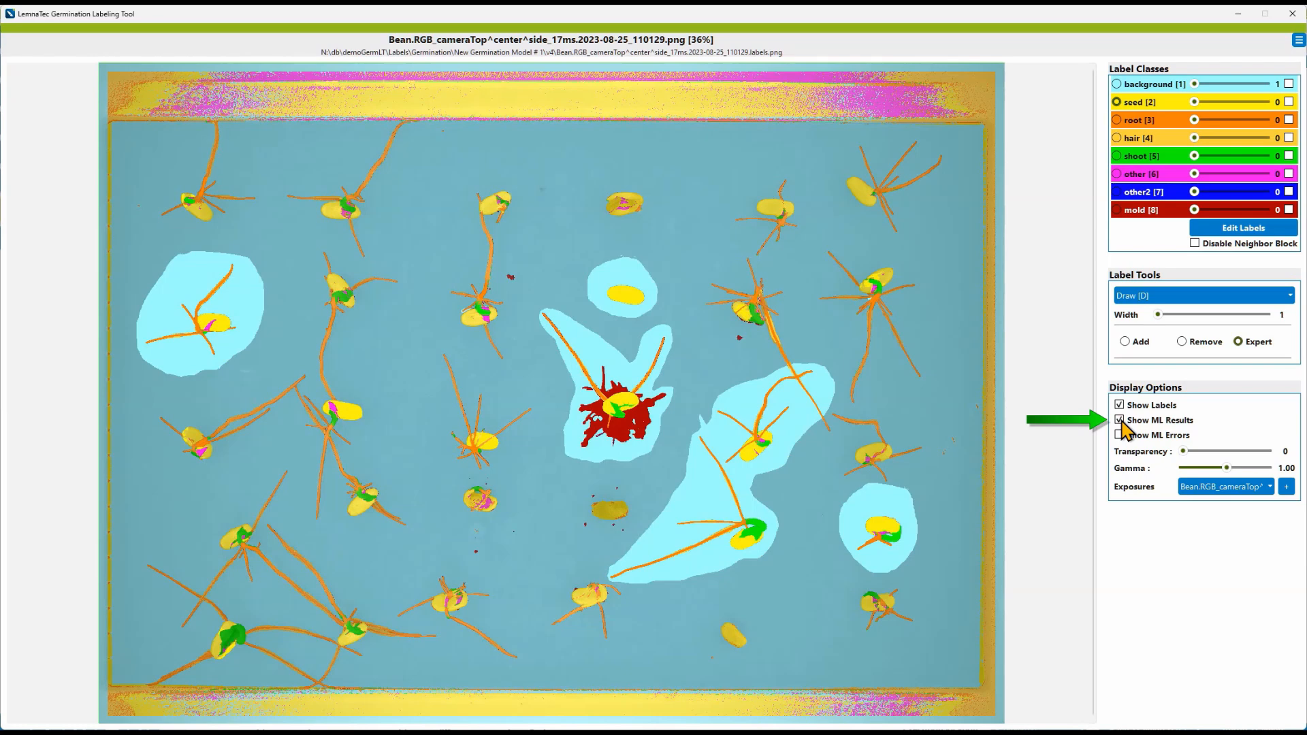
left_click(1120, 421)
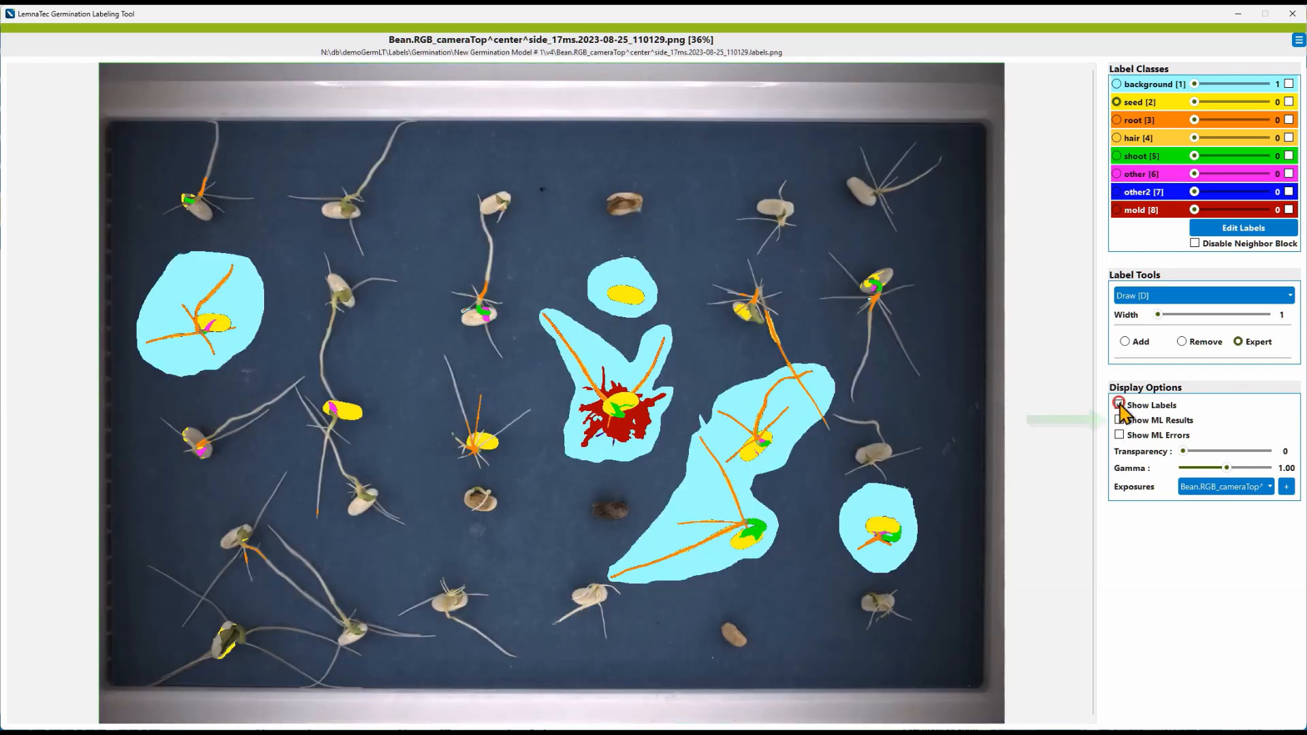
left_click(1119, 406)
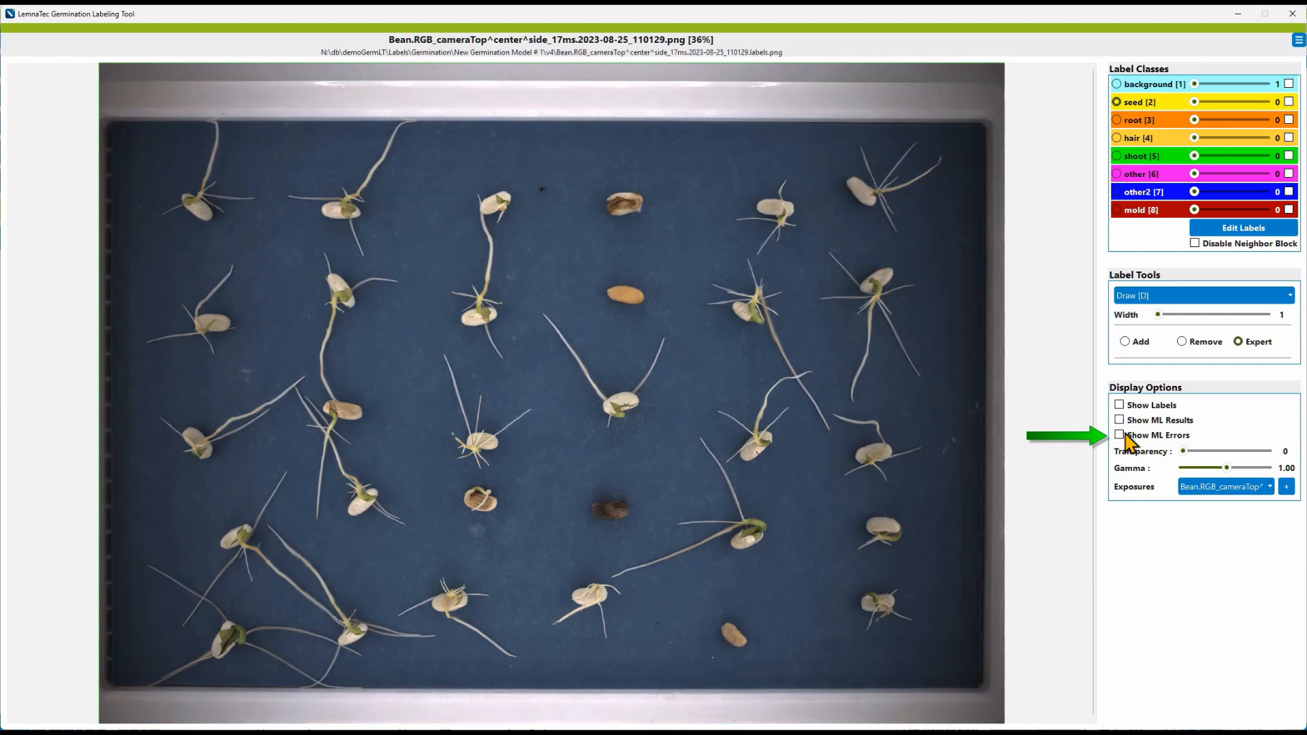
Step: Turn the ML errors display on and off again
left_click(1119, 436)
left_click(1119, 436)
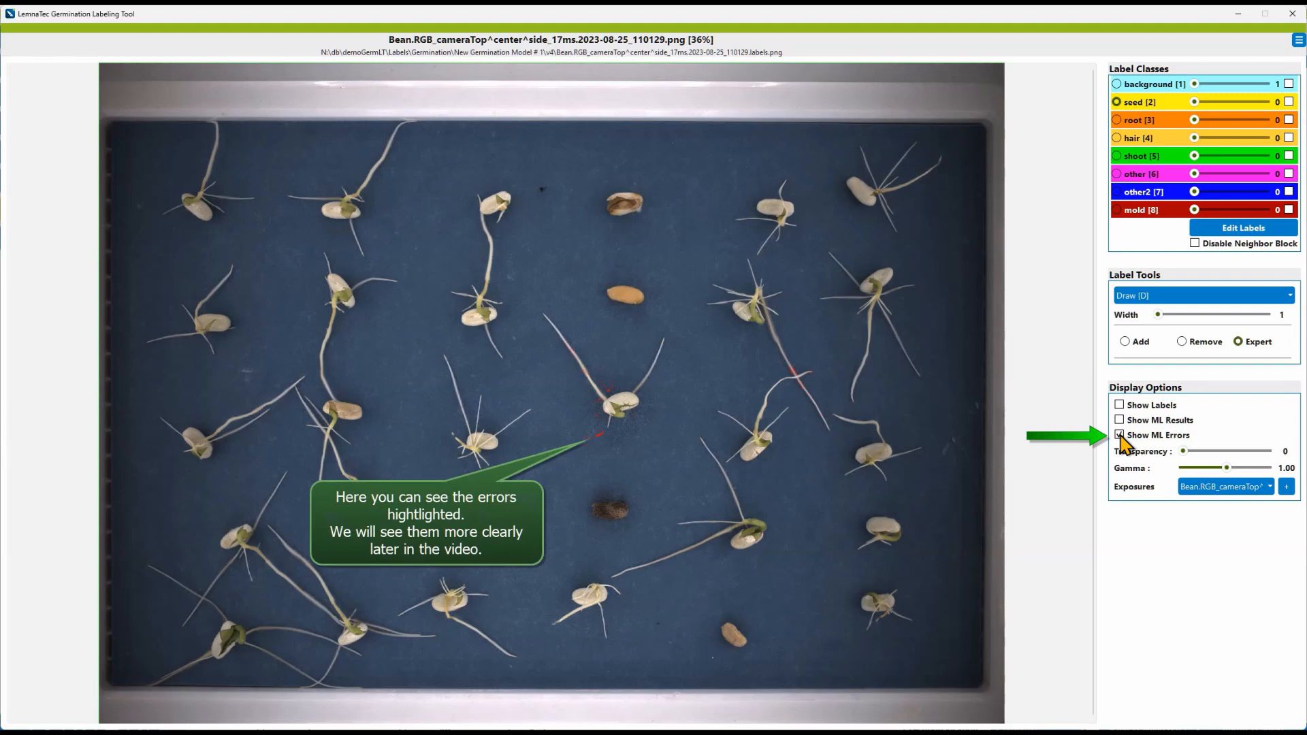
left_click(1120, 436)
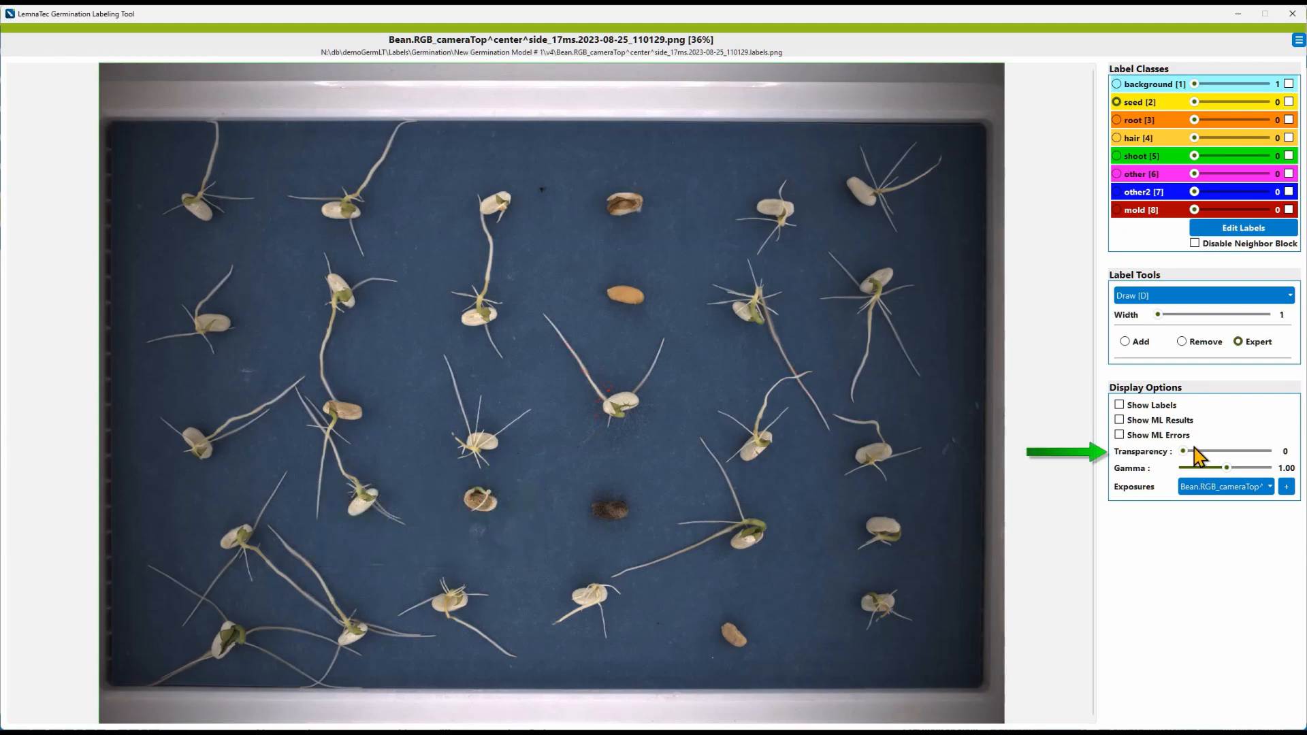
Step: Show the labels, try the transparency slider, hide the labels and try the gamma slider
left_click(1155, 406)
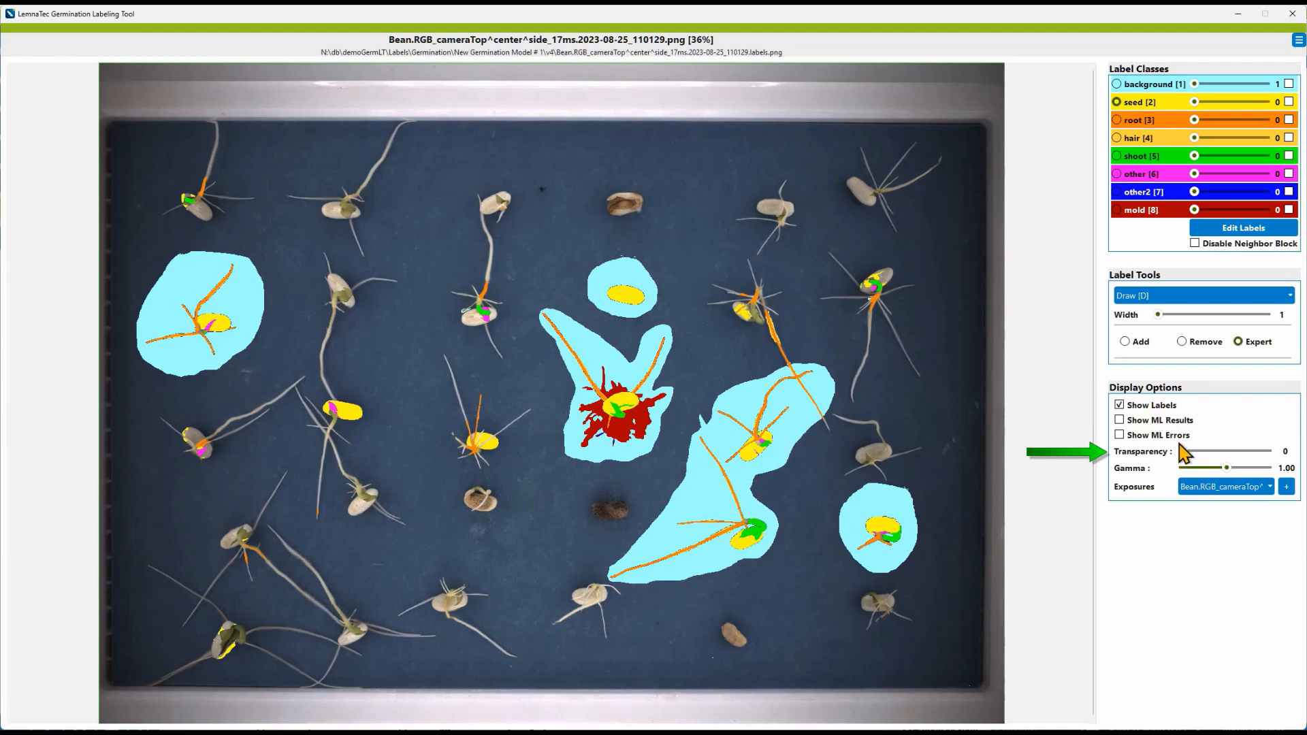
left_click_drag(1182, 453, 1195, 461)
left_click_drag(1205, 451, 1178, 465)
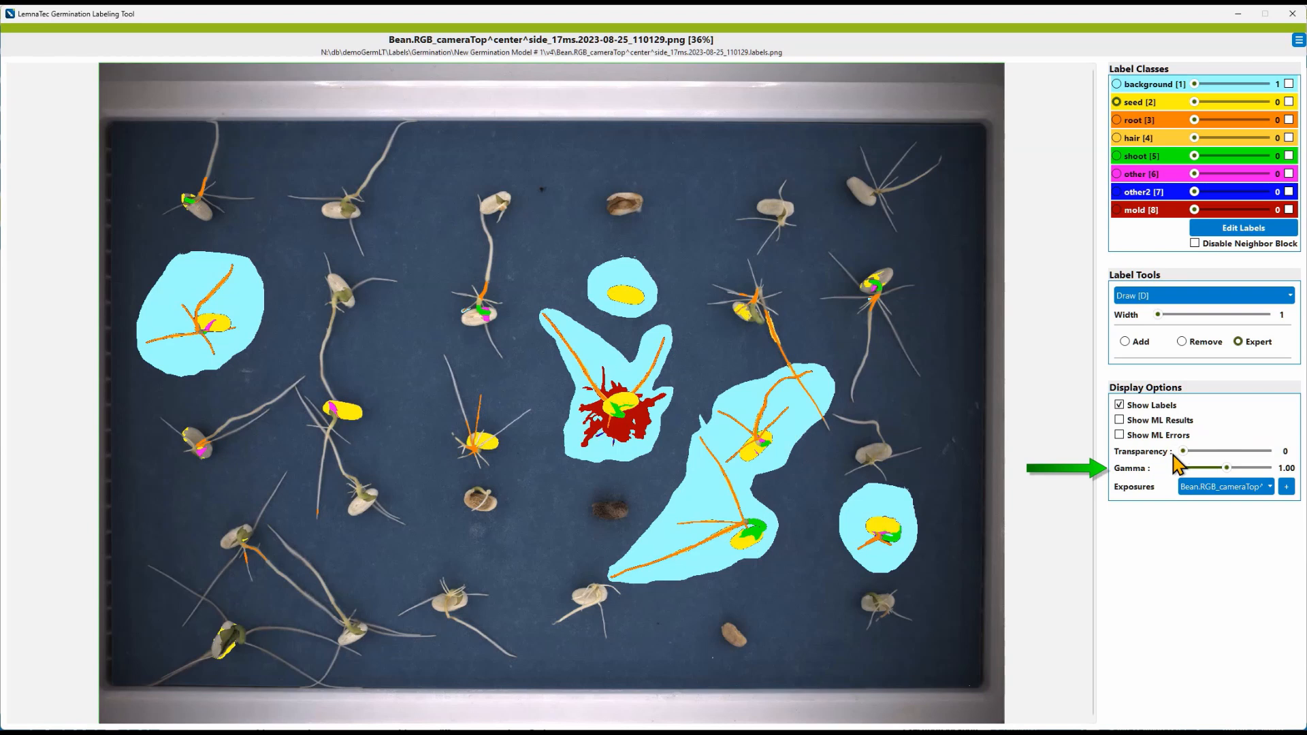
left_click(1152, 406)
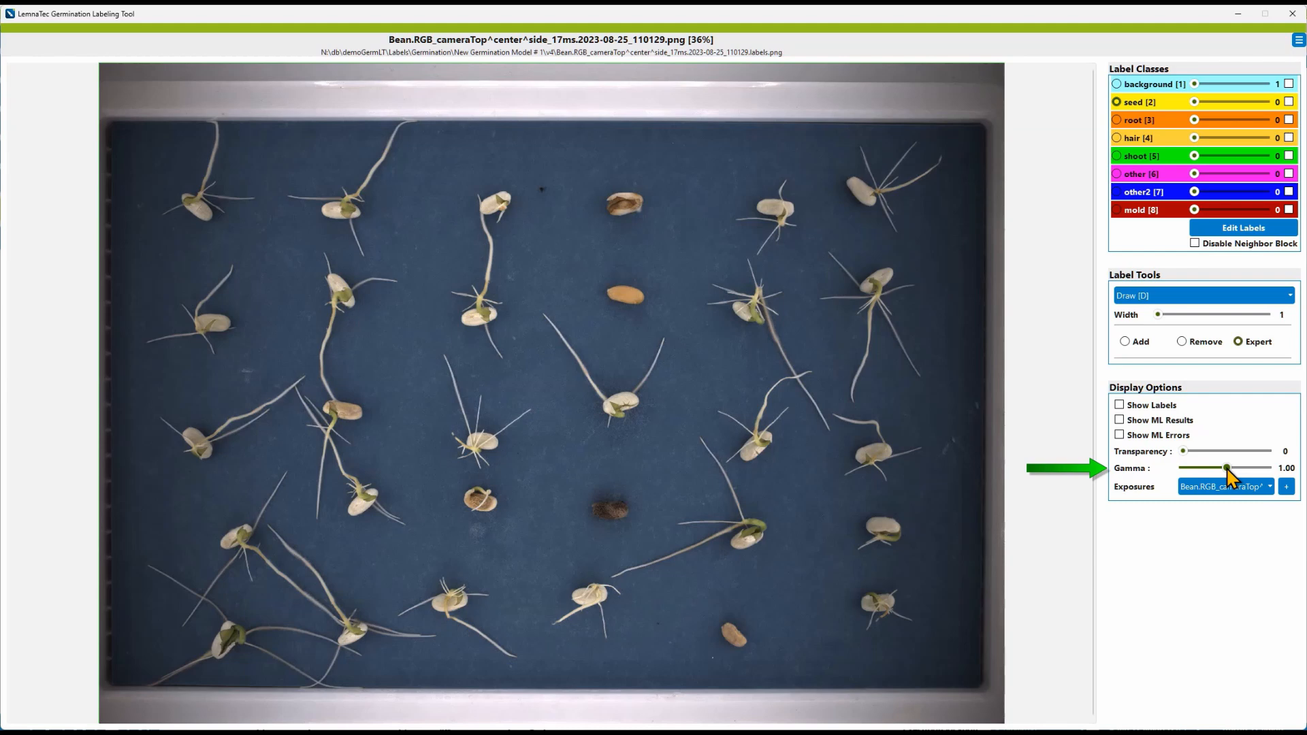
left_click_drag(1227, 468, 1203, 470)
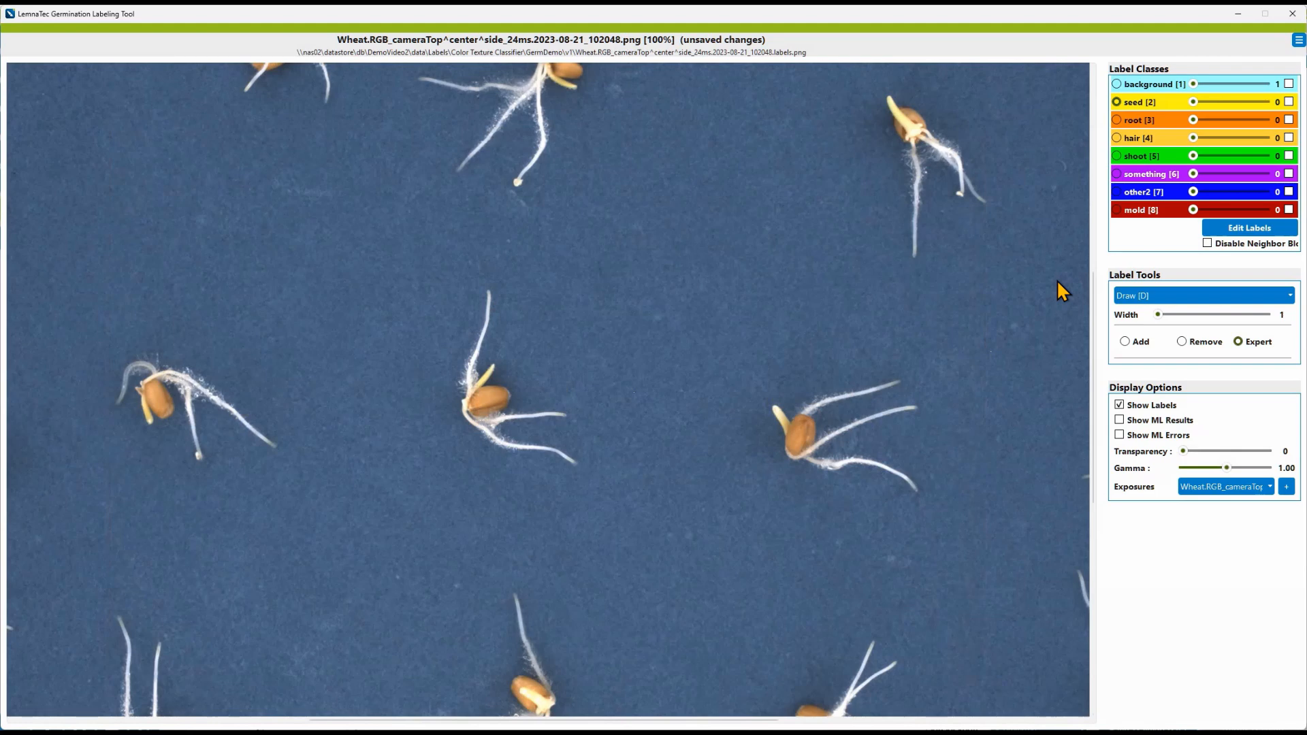
Step: Pan and zoom across the wheat image to locate a single germinating seed
key("Up")
key("Up")
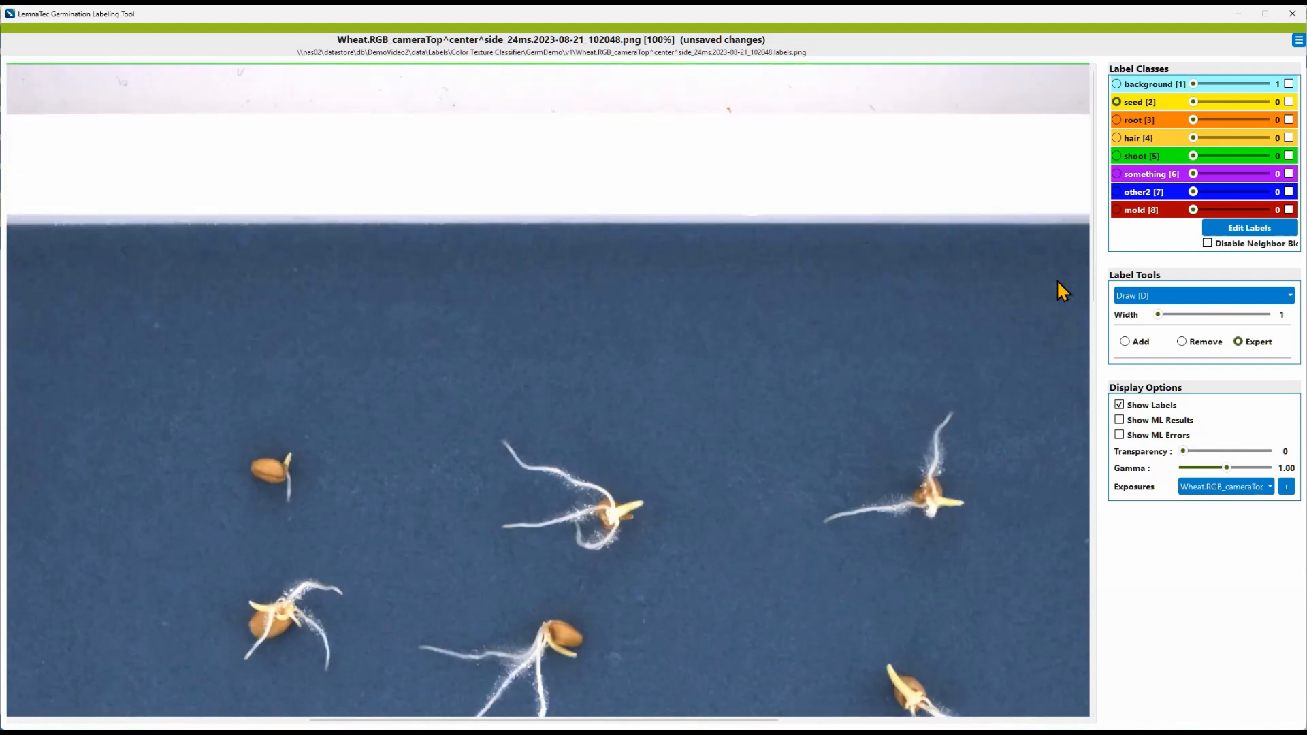
key("Left")
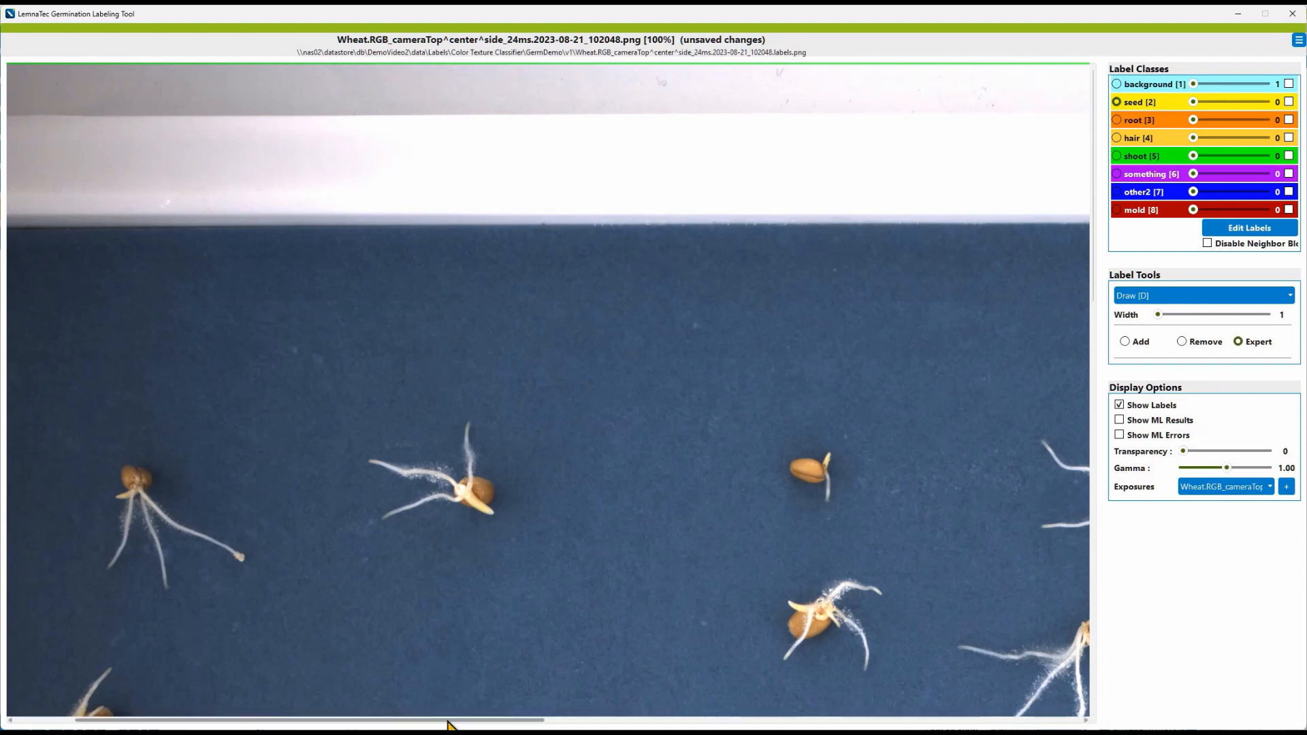
left_click_drag(446, 720, 562, 718)
scroll(606, 572, "up", 2)
scroll(562, 714, "up", 5)
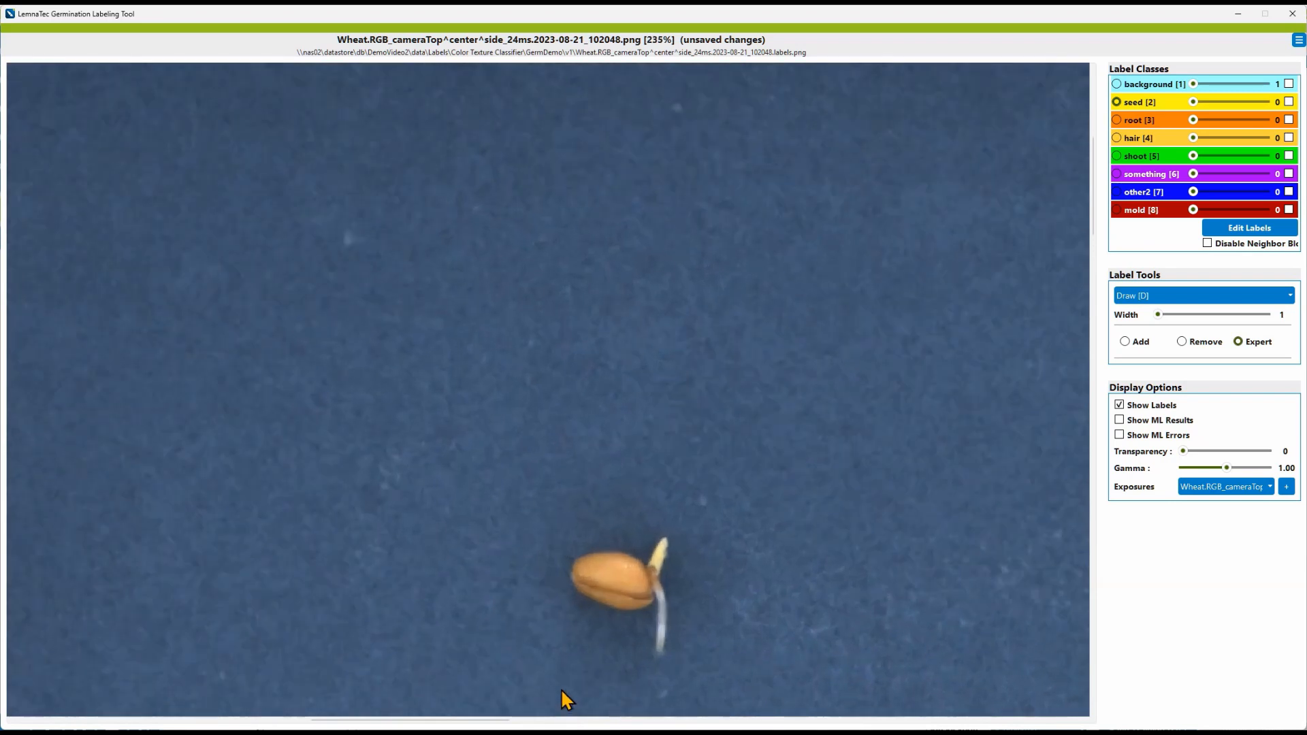
key("Down")
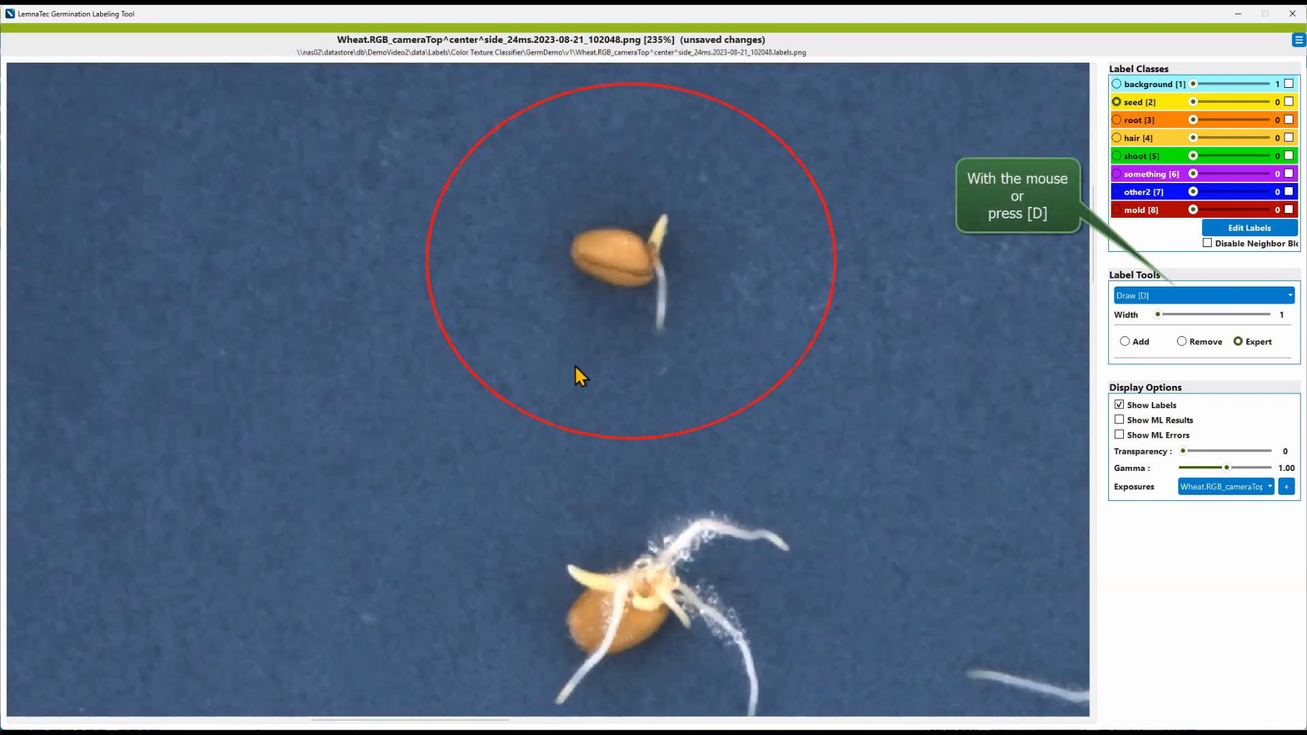
left_click(1120, 289)
left_click(1128, 308)
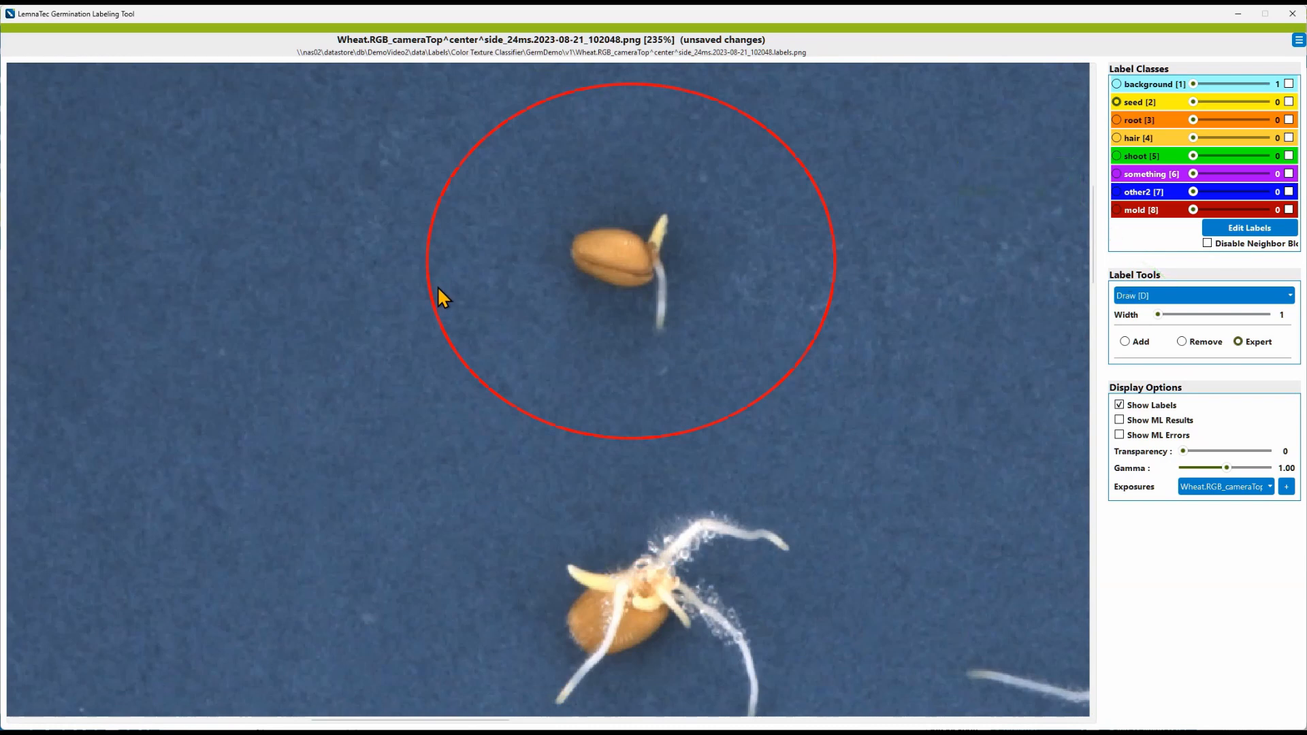
Step: Zoom in to about 984% and trace the seed's outline along its top, left and lower edge with Draw in Add mode
scroll(436, 298, "up", 3)
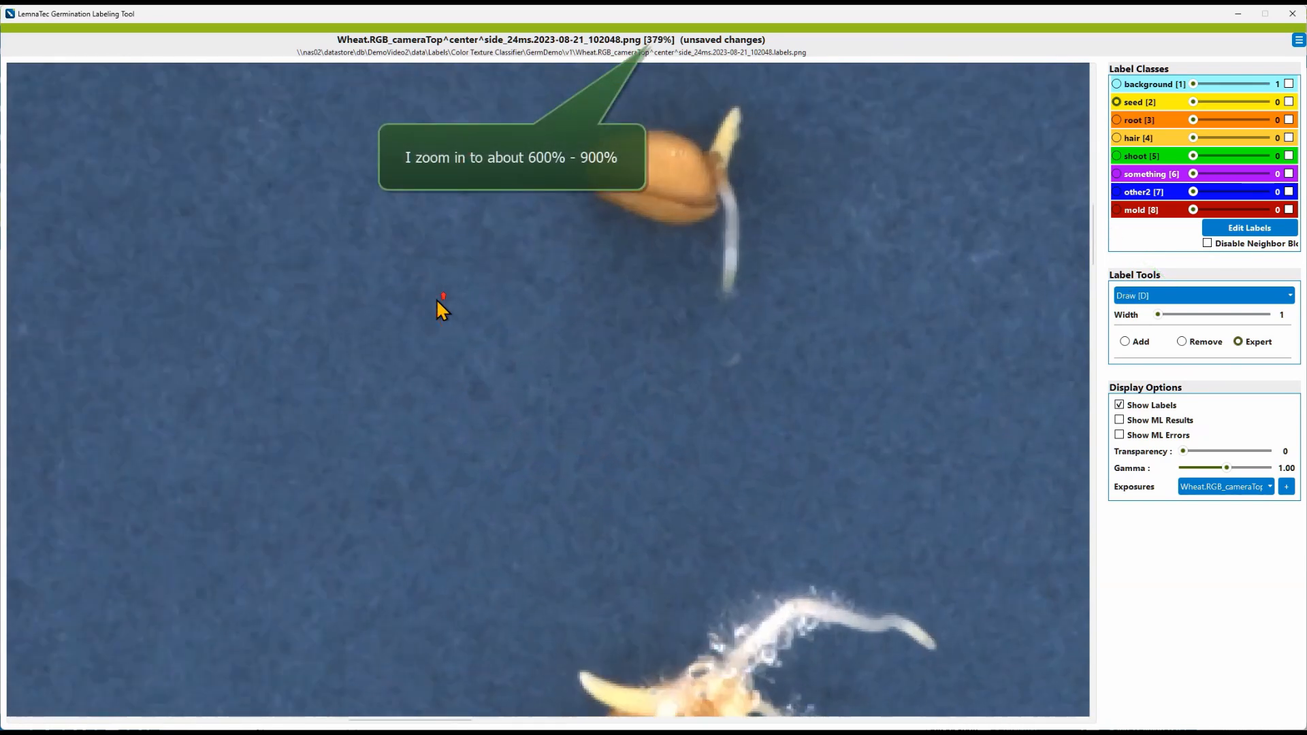
scroll(436, 298, "up", 3)
scroll(512, 418, "up", 4)
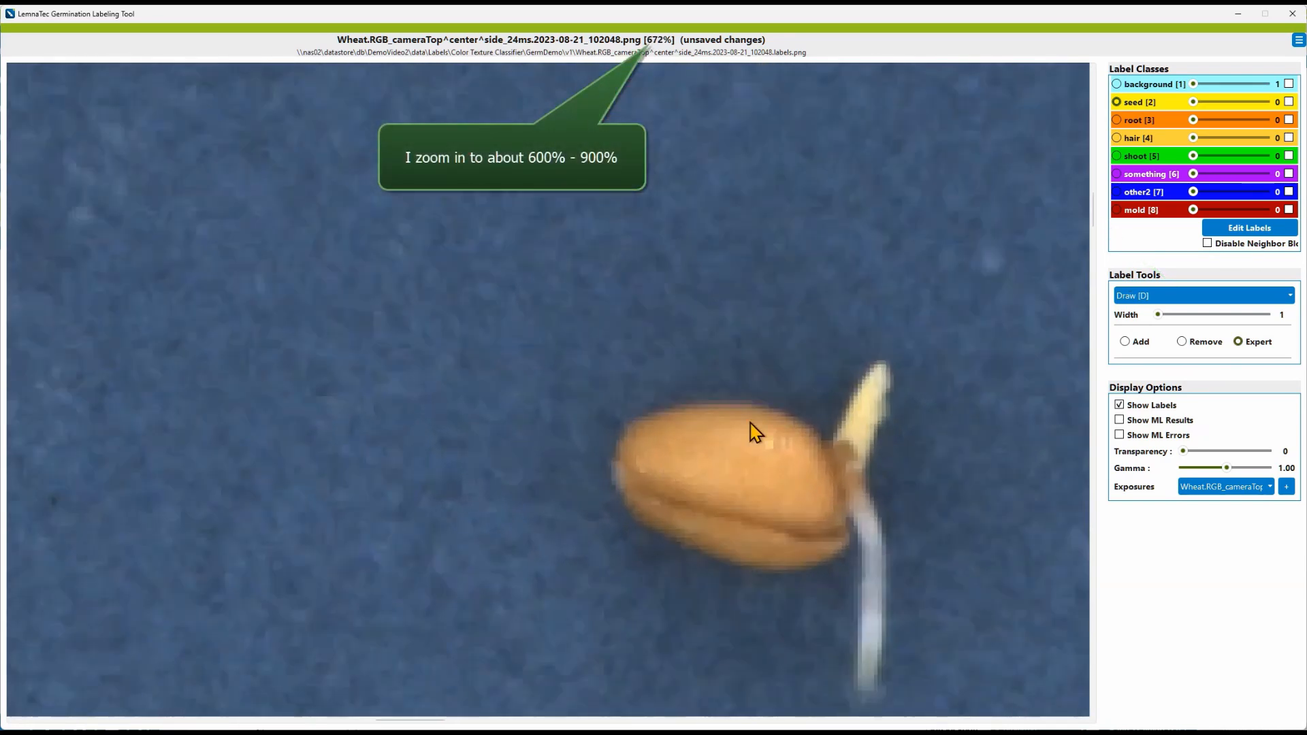
key("a")
scroll(798, 396, "up", 4)
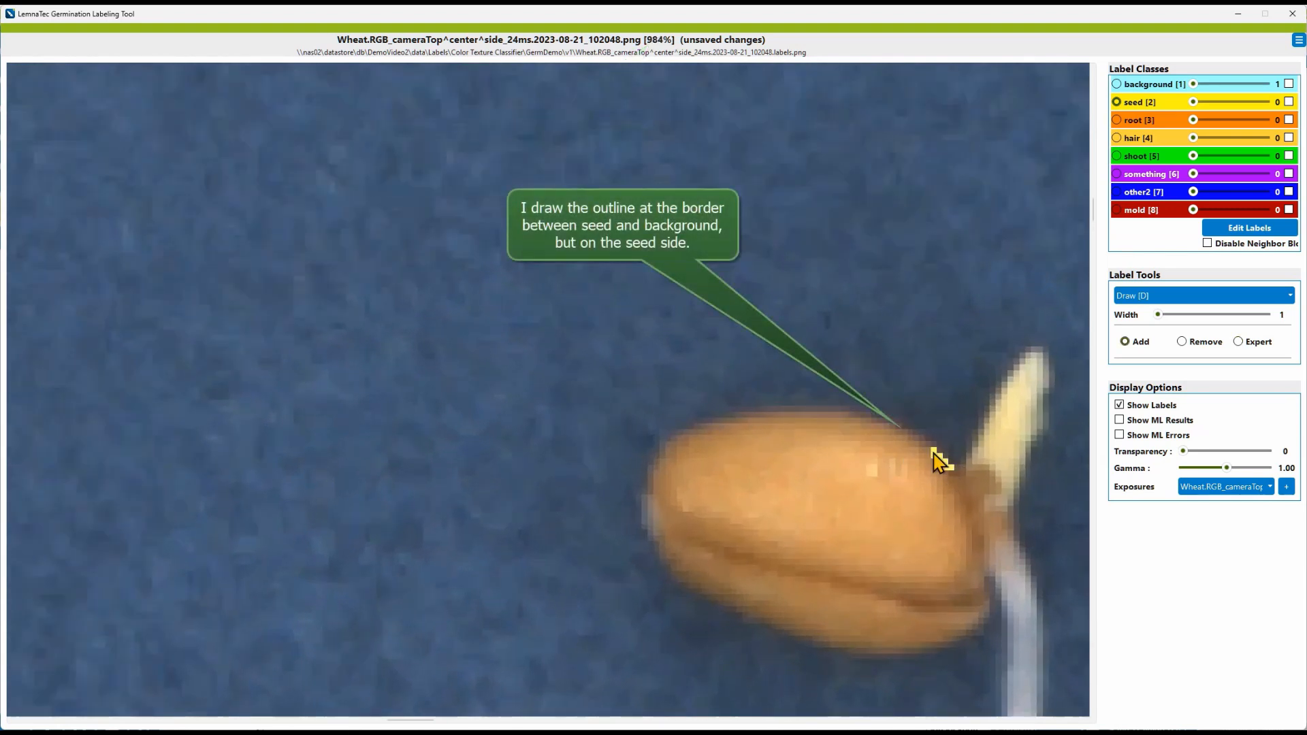
mouse_move(950, 467)
left_mouse_down()
mouse_move(879, 419)
mouse_move(752, 415)
mouse_move(676, 443)
mouse_move(649, 488)
left_mouse_up()
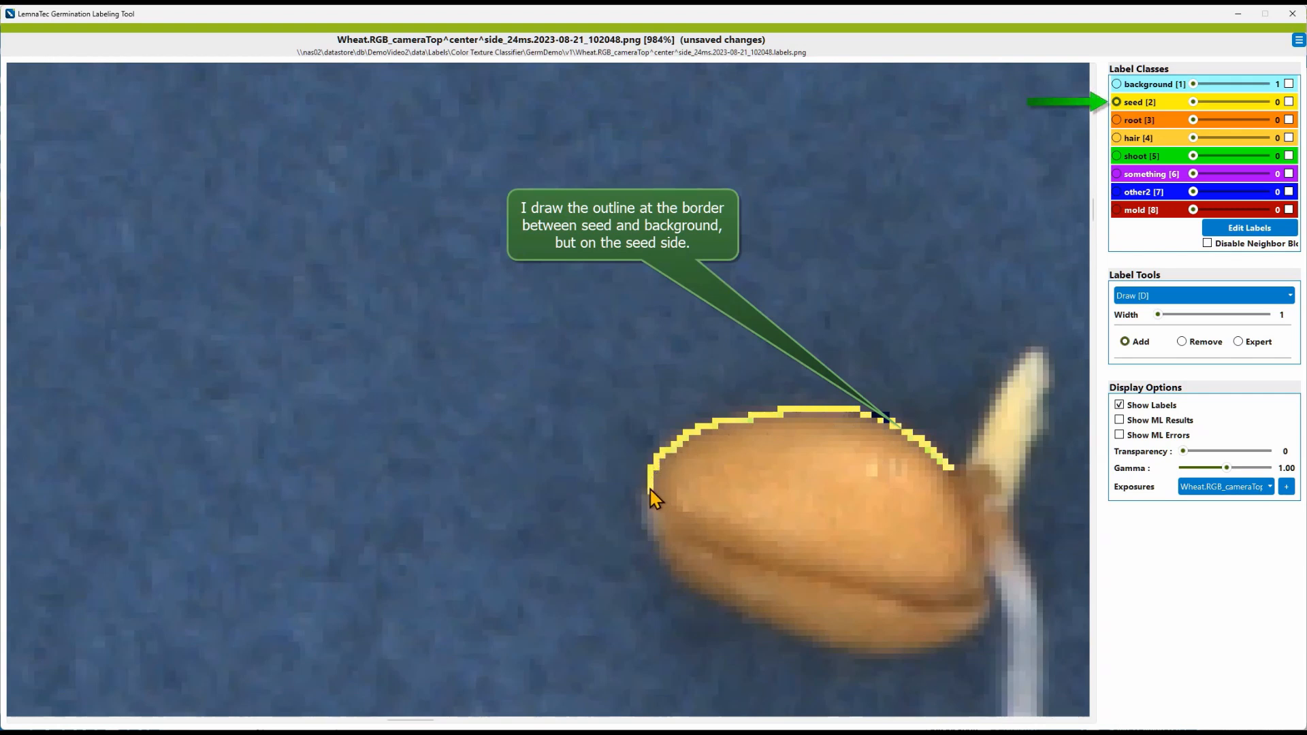
left_click_drag(655, 535, 664, 551)
left_click_drag(692, 610, 814, 634)
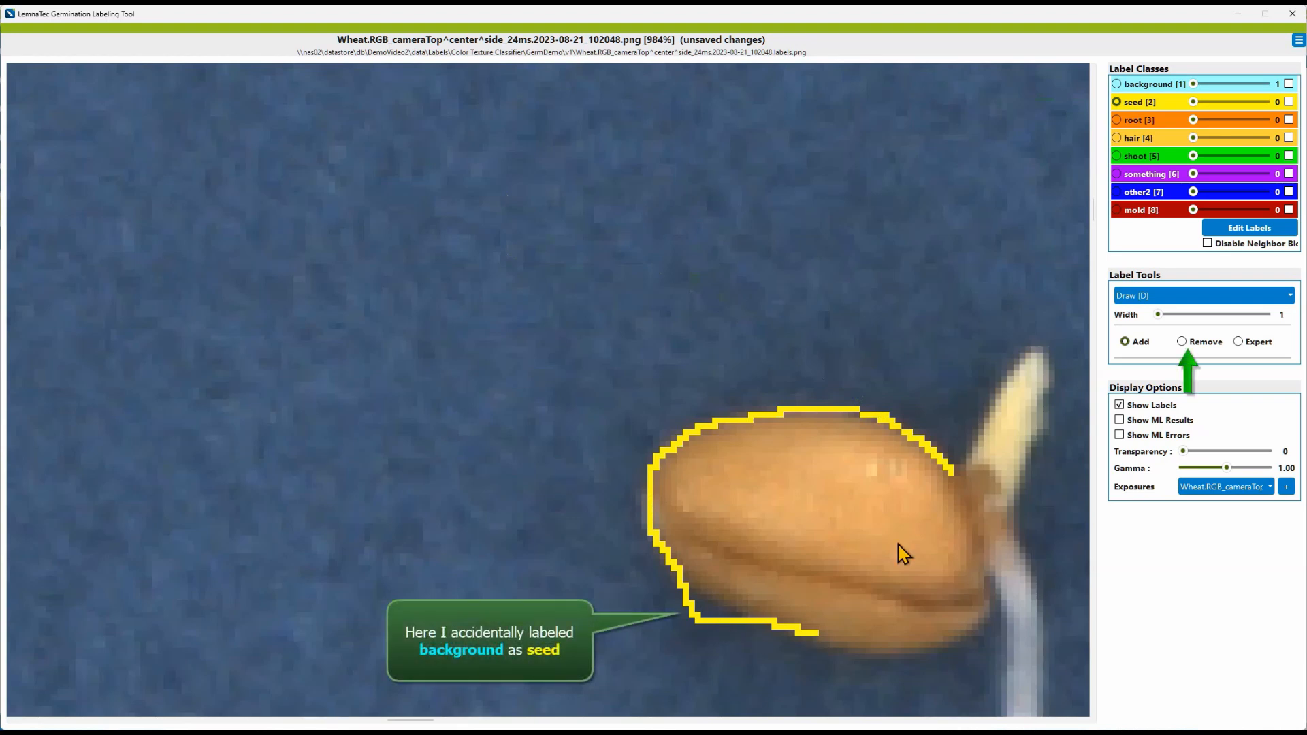
Step: Switch to Remove mode and erase the outline segment that strays into the background
left_click(1202, 339)
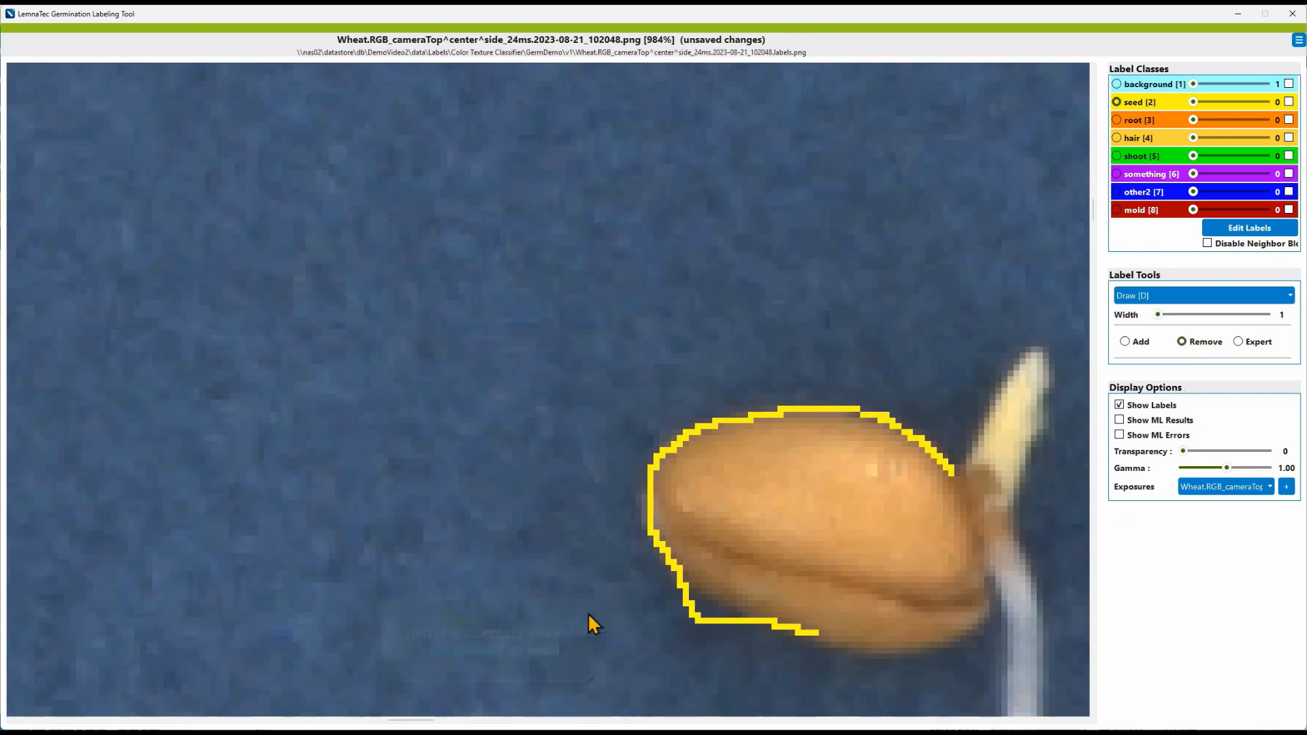
left_click_drag(679, 584, 690, 605)
left_click_drag(695, 622, 693, 627)
left_click_drag(691, 618, 700, 625)
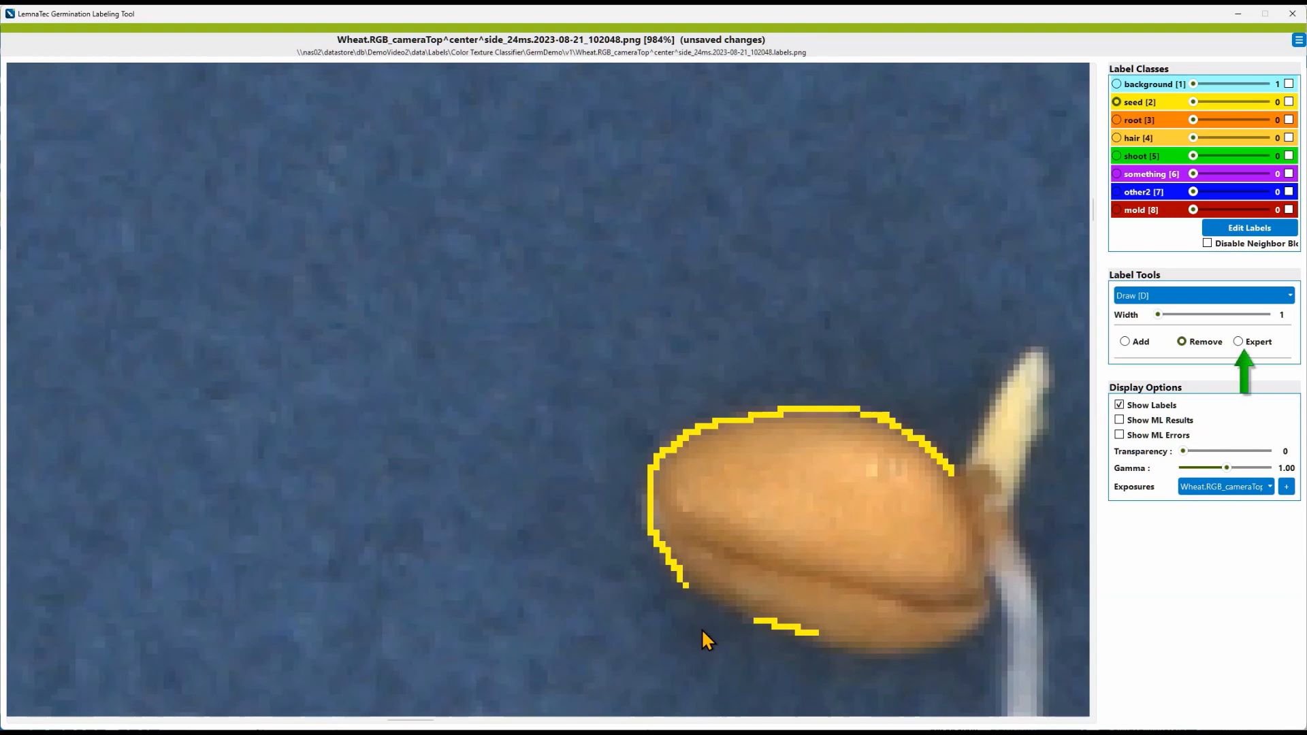
Step: Switch to Expert mode and redraw the seed's lower and right outline until the contour is closed
left_click(1242, 342)
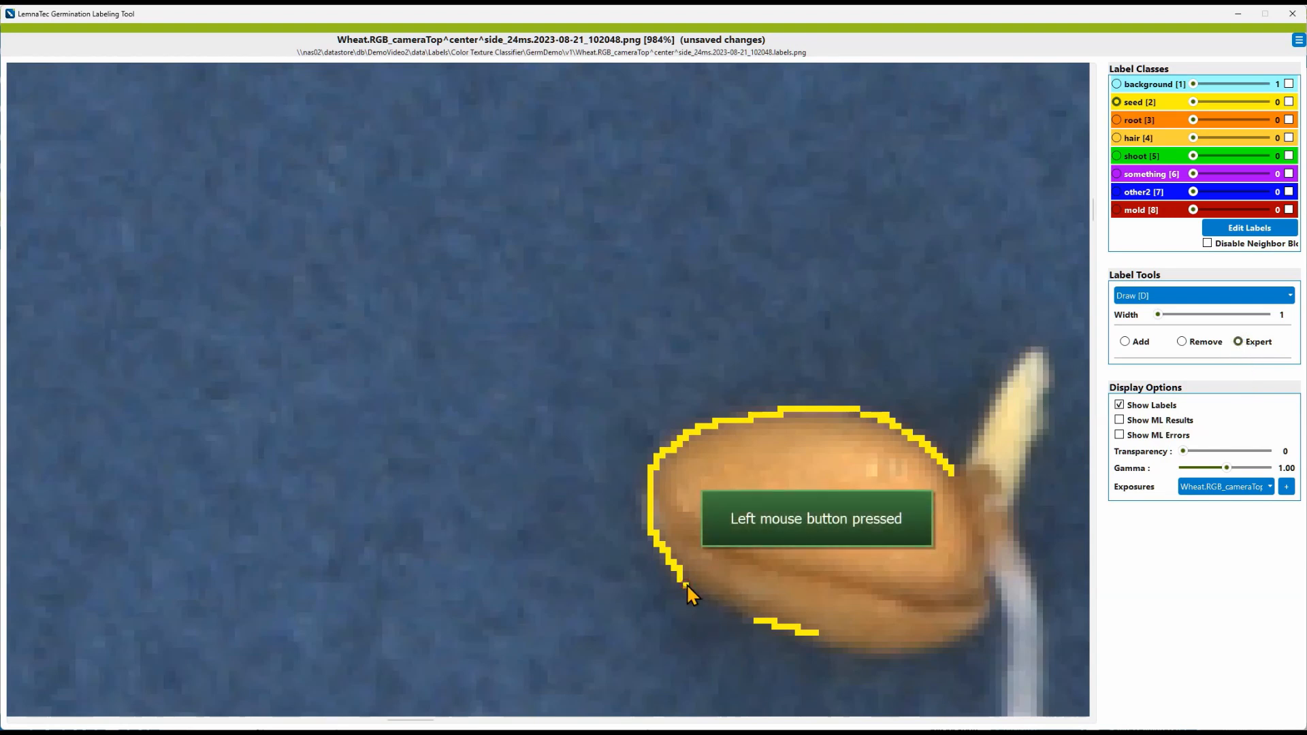
left_click_drag(730, 601, 852, 644)
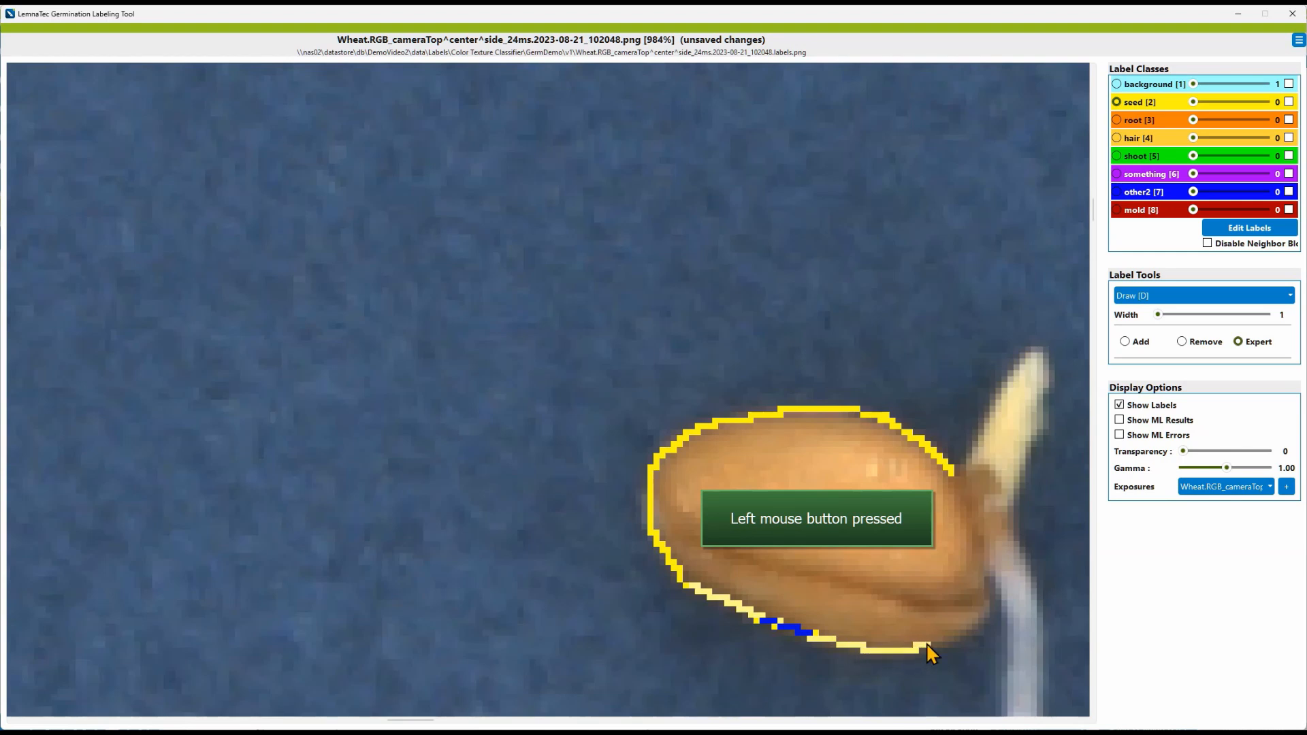
left_click_drag(983, 628, 984, 591)
right_click(986, 615)
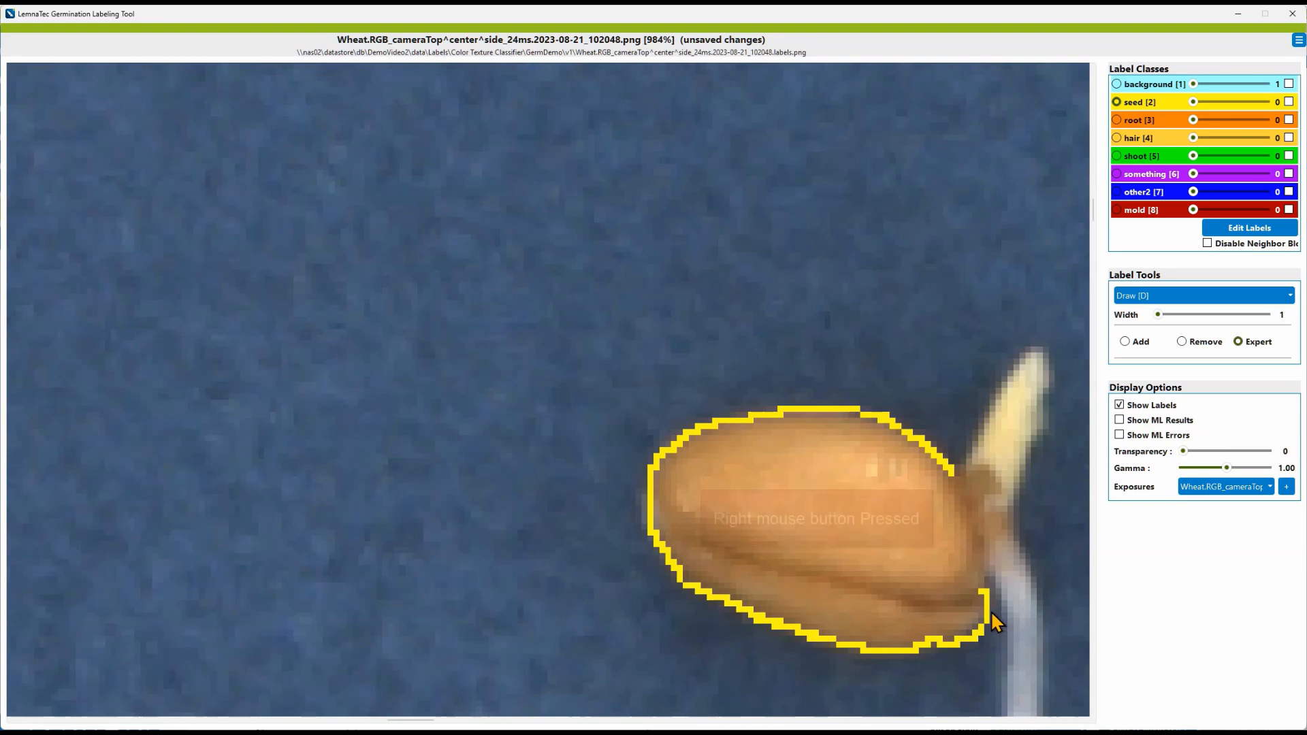
left_click_drag(983, 626, 981, 618)
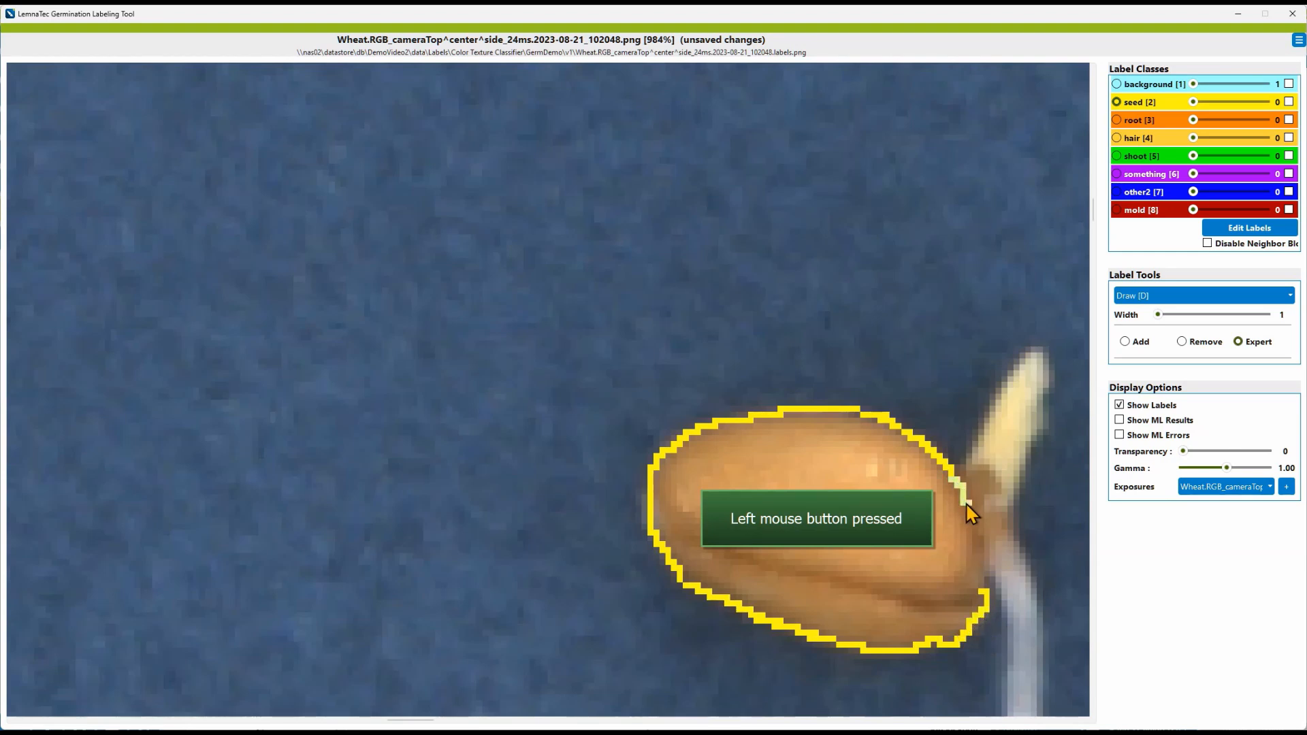
left_click_drag(972, 520, 981, 598)
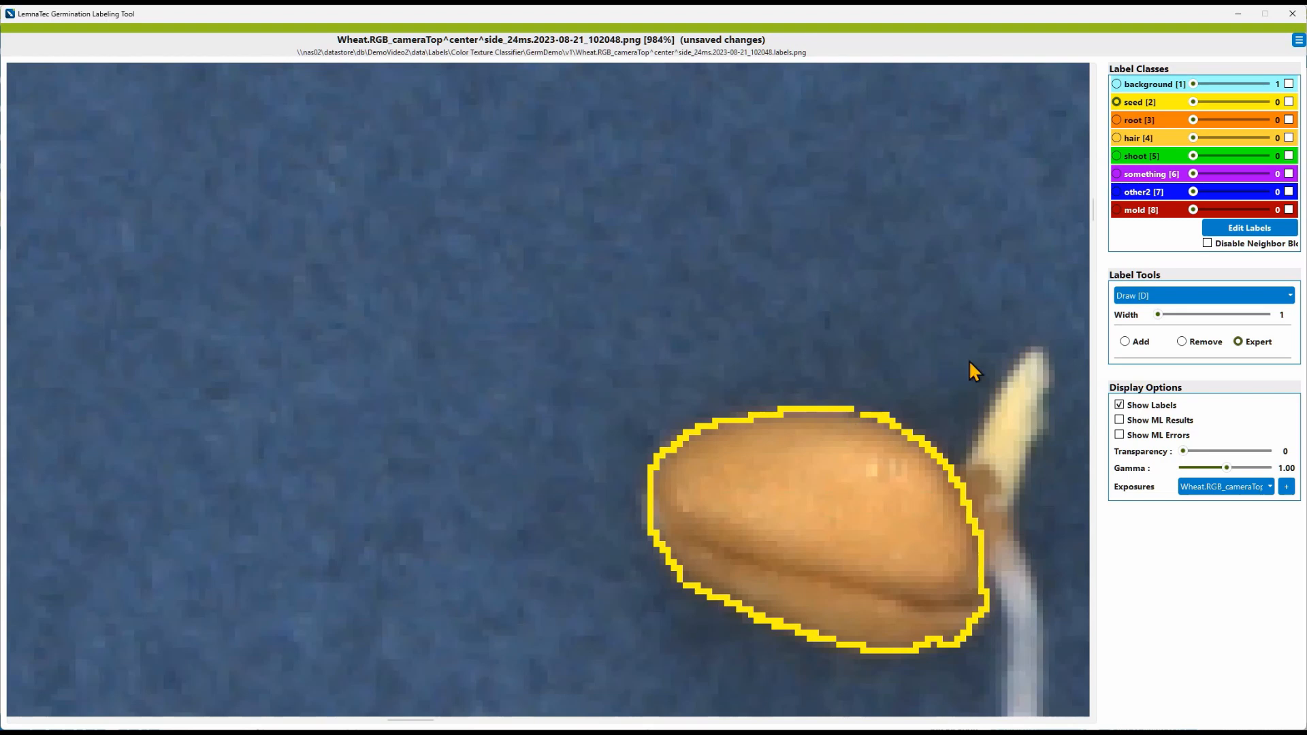
Step: Try to fill the seed outline using the Bucket Fill tool
left_click(1195, 298)
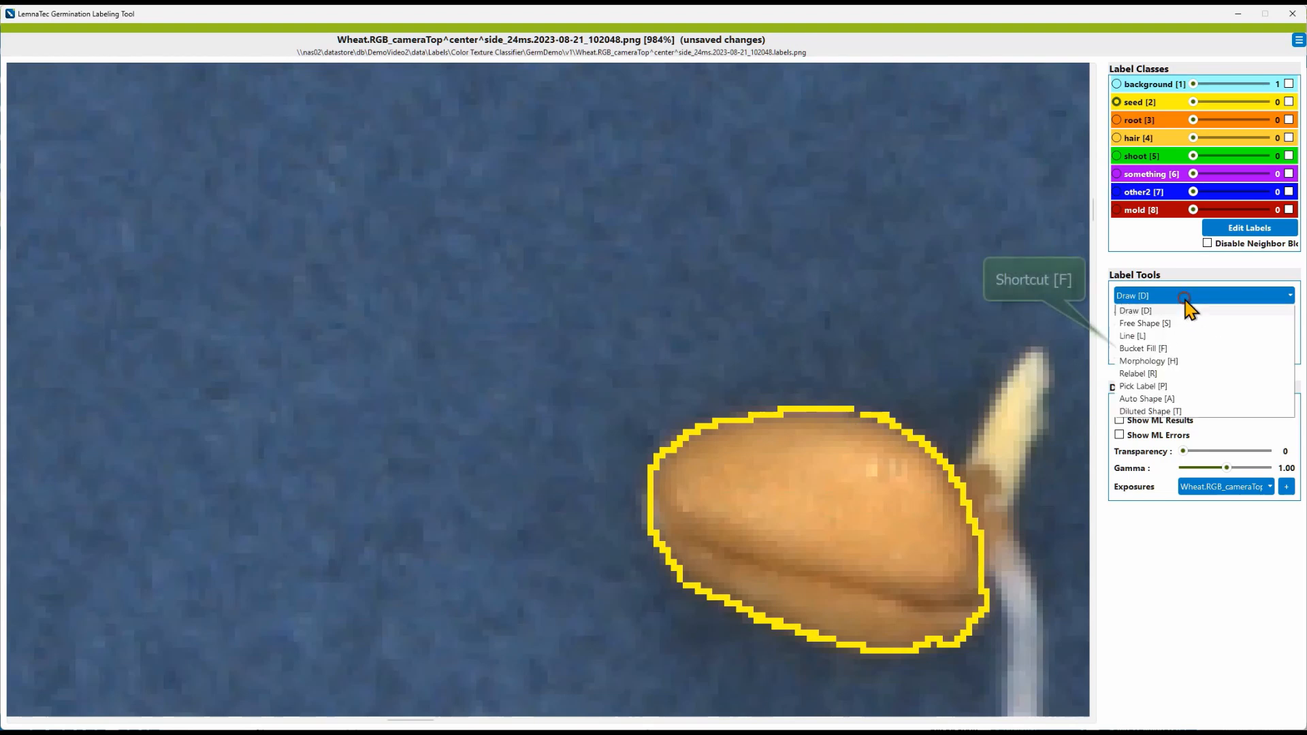
left_click(1163, 348)
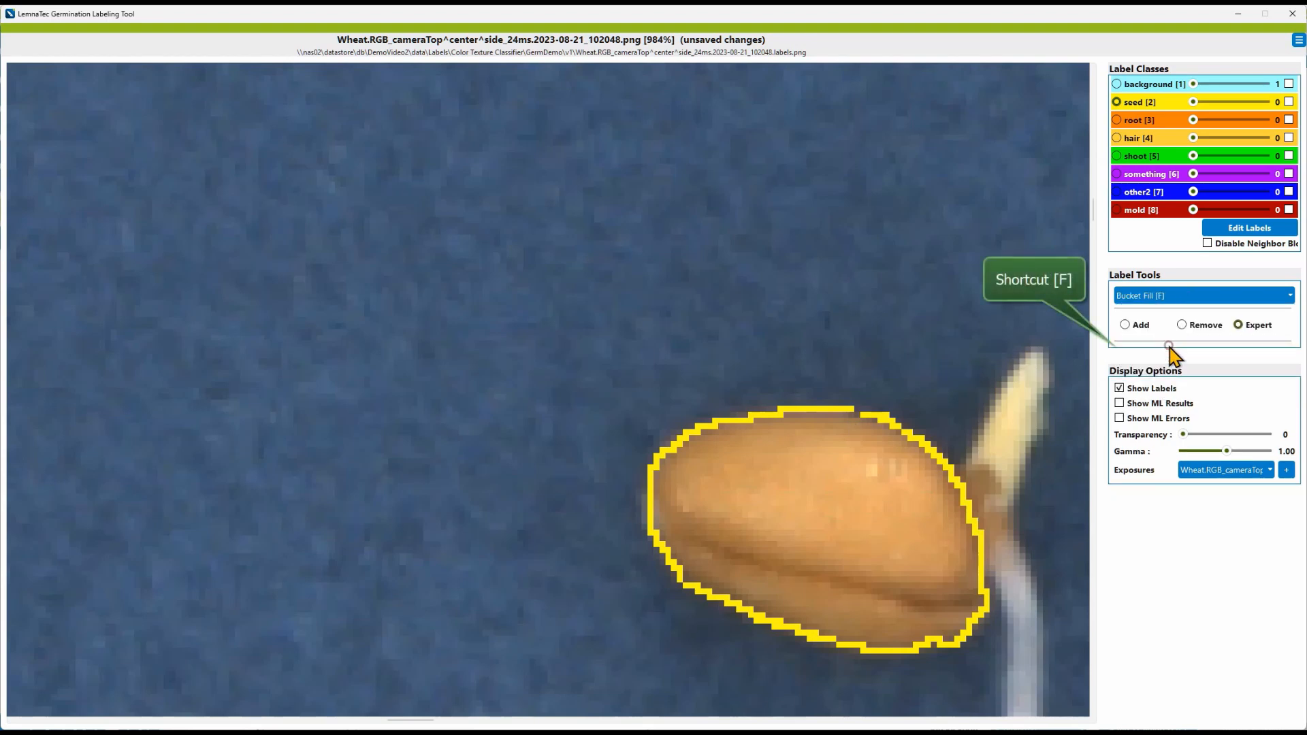
left_click(914, 536)
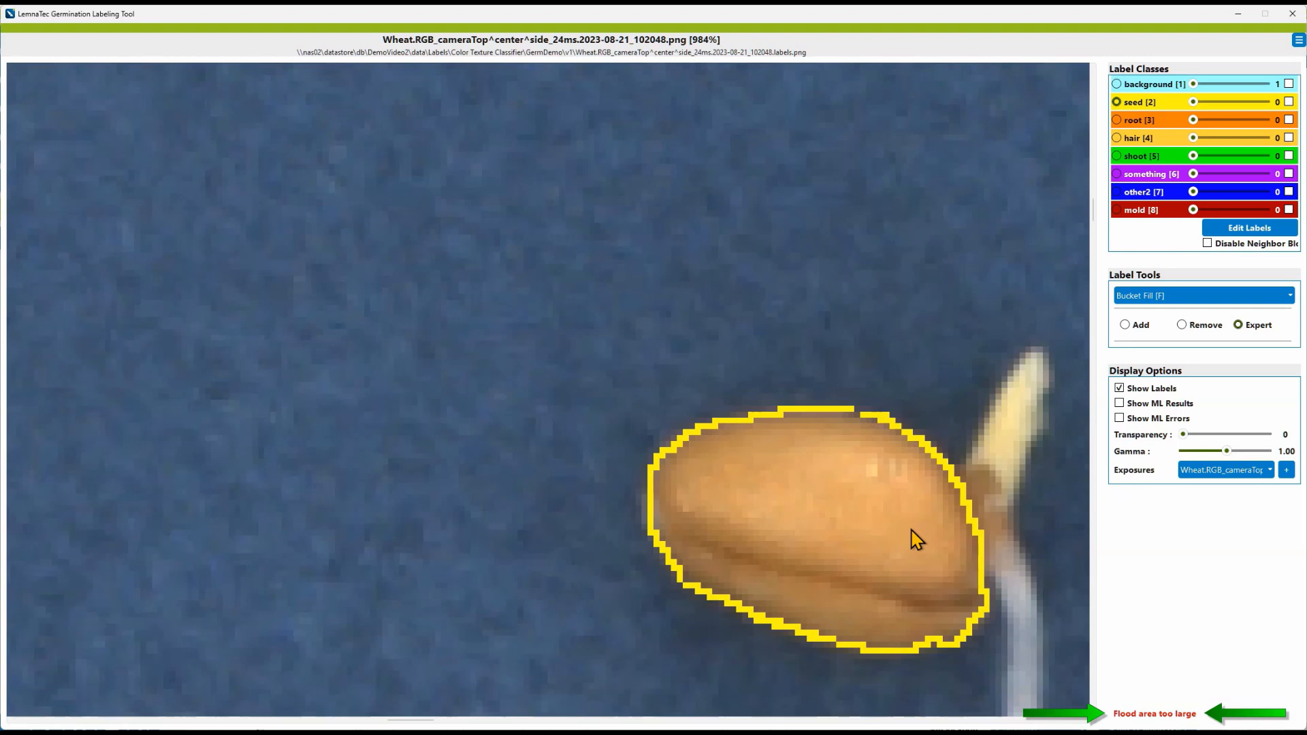
left_click(914, 536)
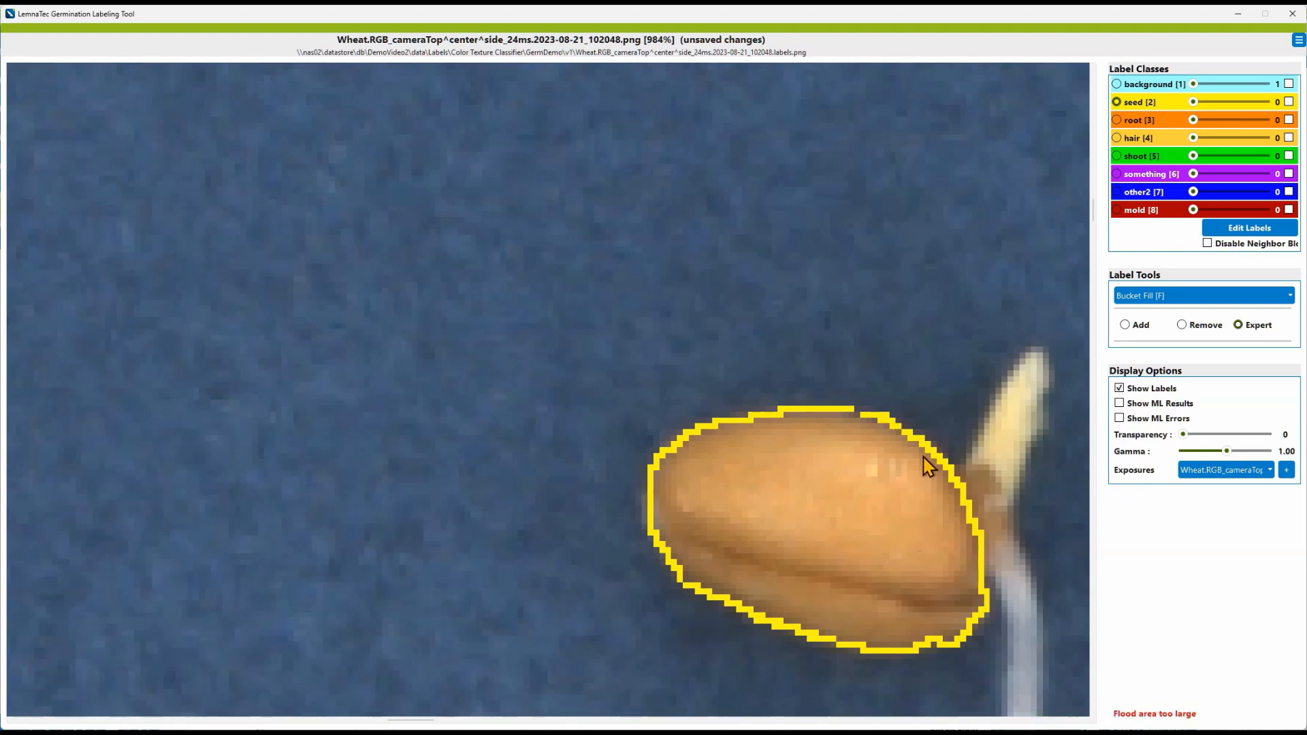
Step: Reselect Bucket Fill, fill the inside of the seed outline with the seed label, and save the labels
left_click(1163, 298)
left_click(1155, 311)
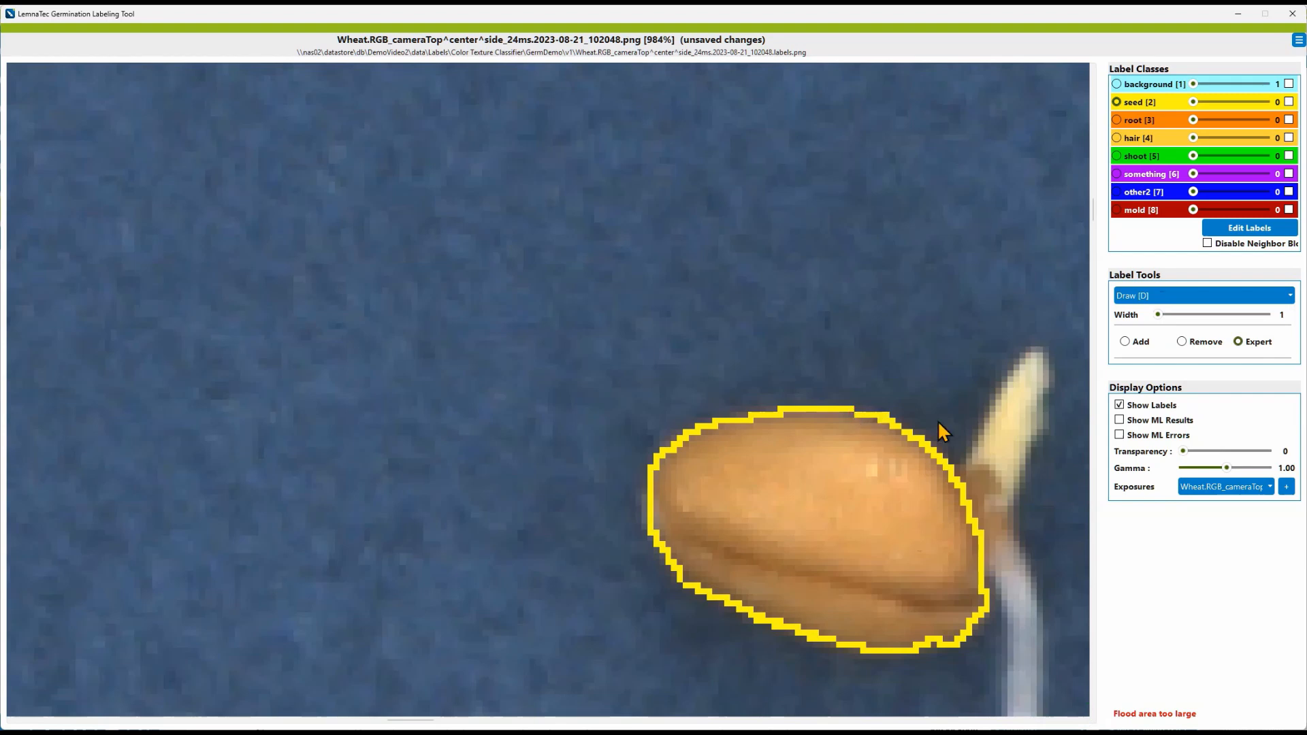
left_click(1166, 298)
left_click(1163, 351)
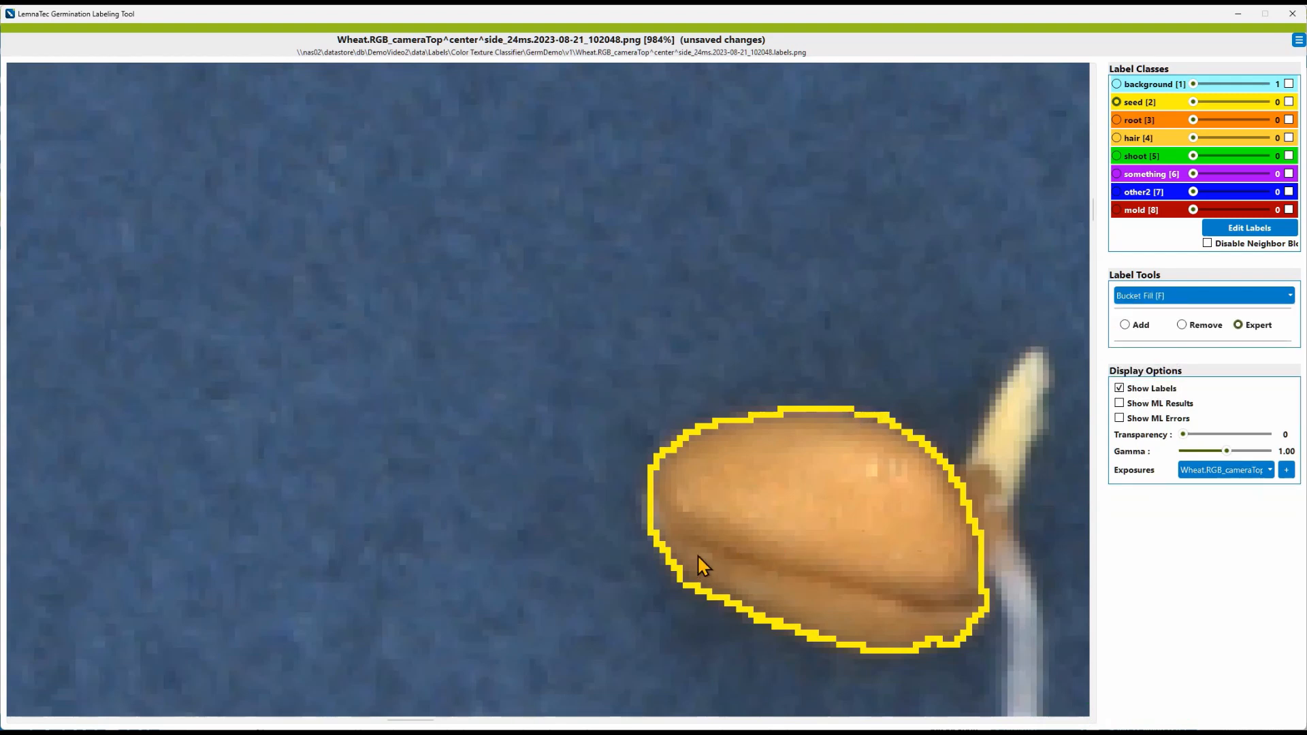
left_click(848, 526)
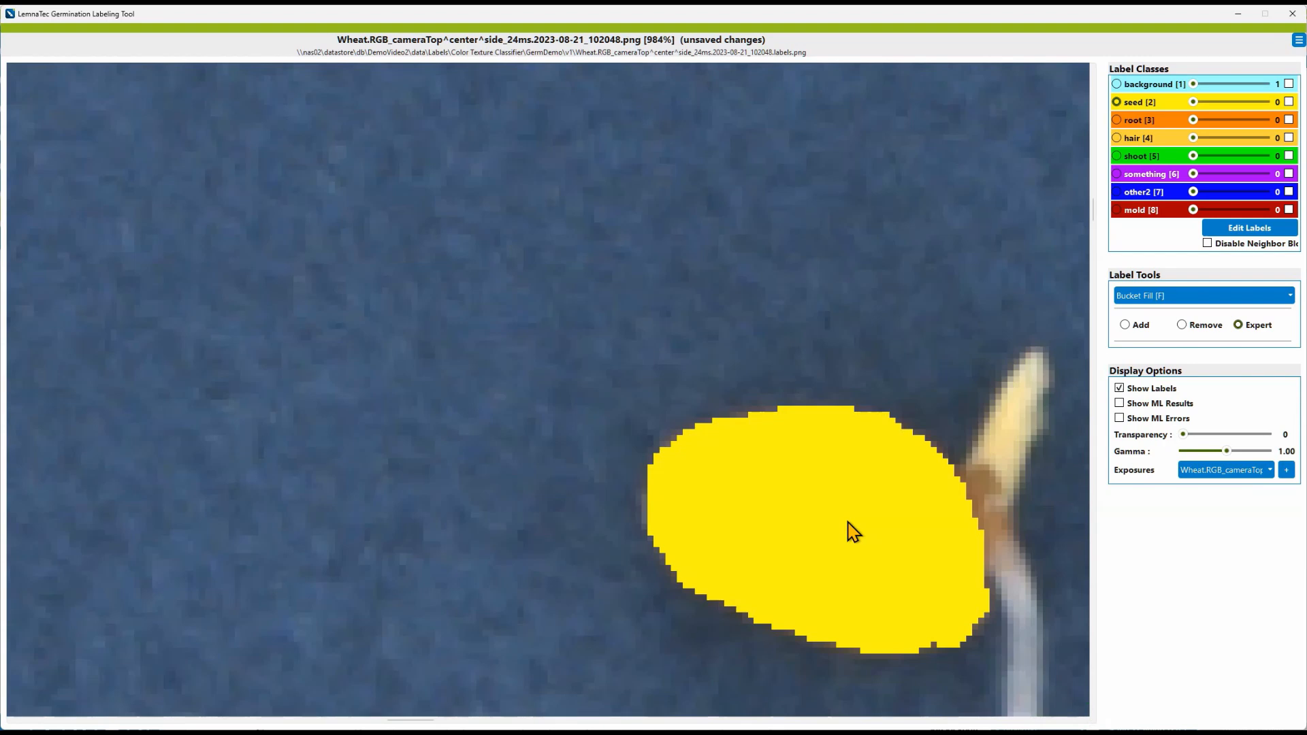
key("ctrl+s")
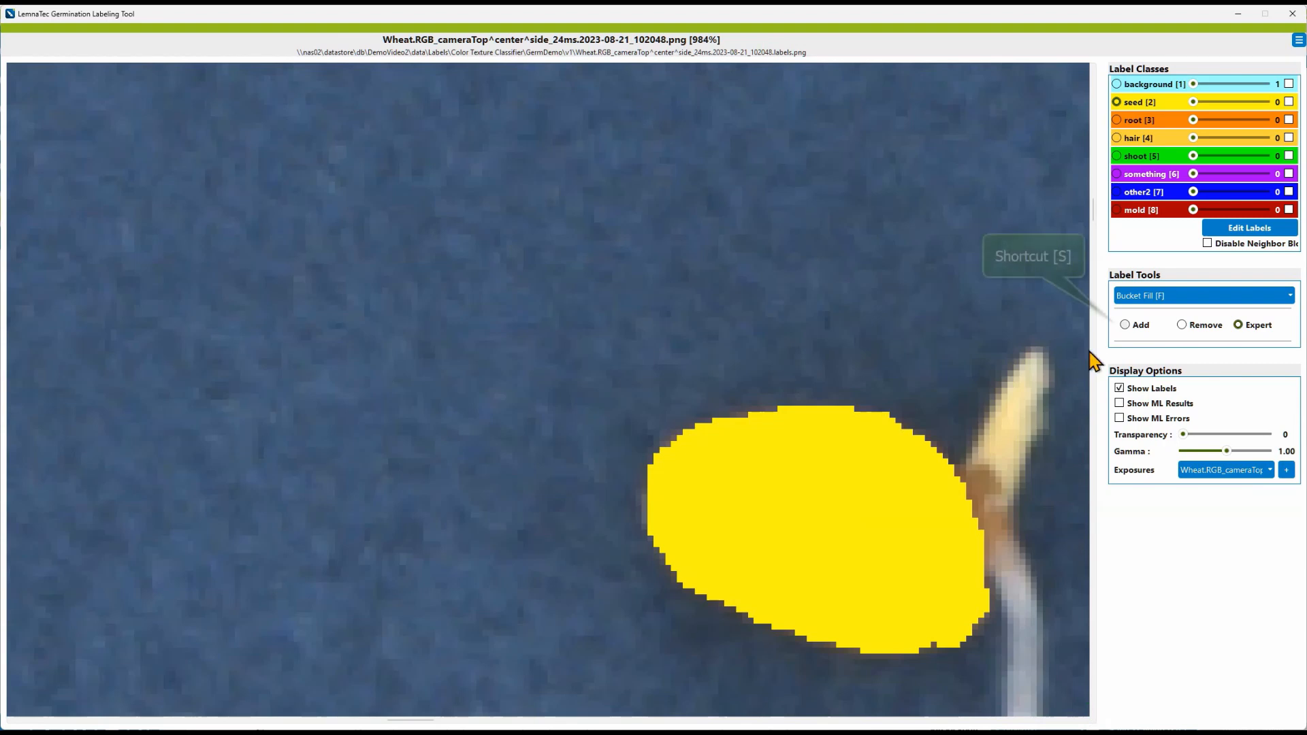
Step: Switch to Free Shape with the background label and draw background regions in the empty area above the seed and around the seed
left_click(1148, 297)
left_click(1155, 323)
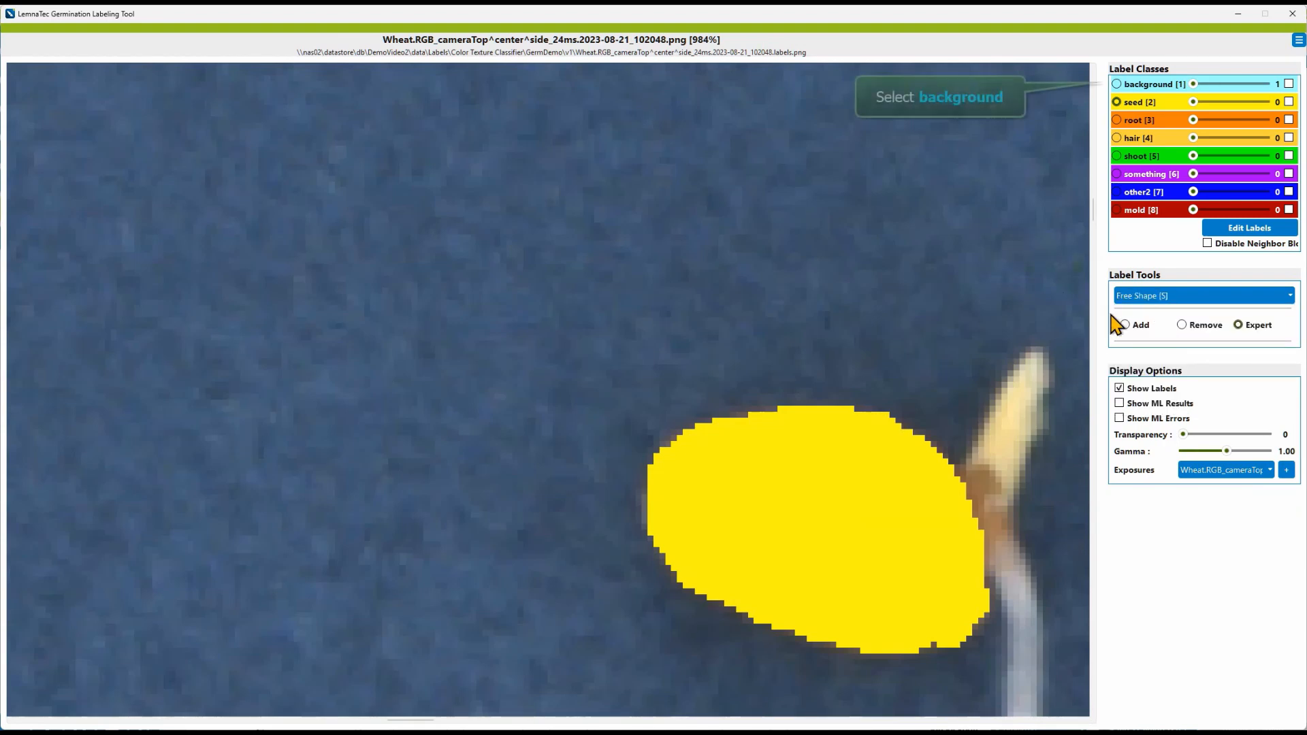
left_click(1156, 86)
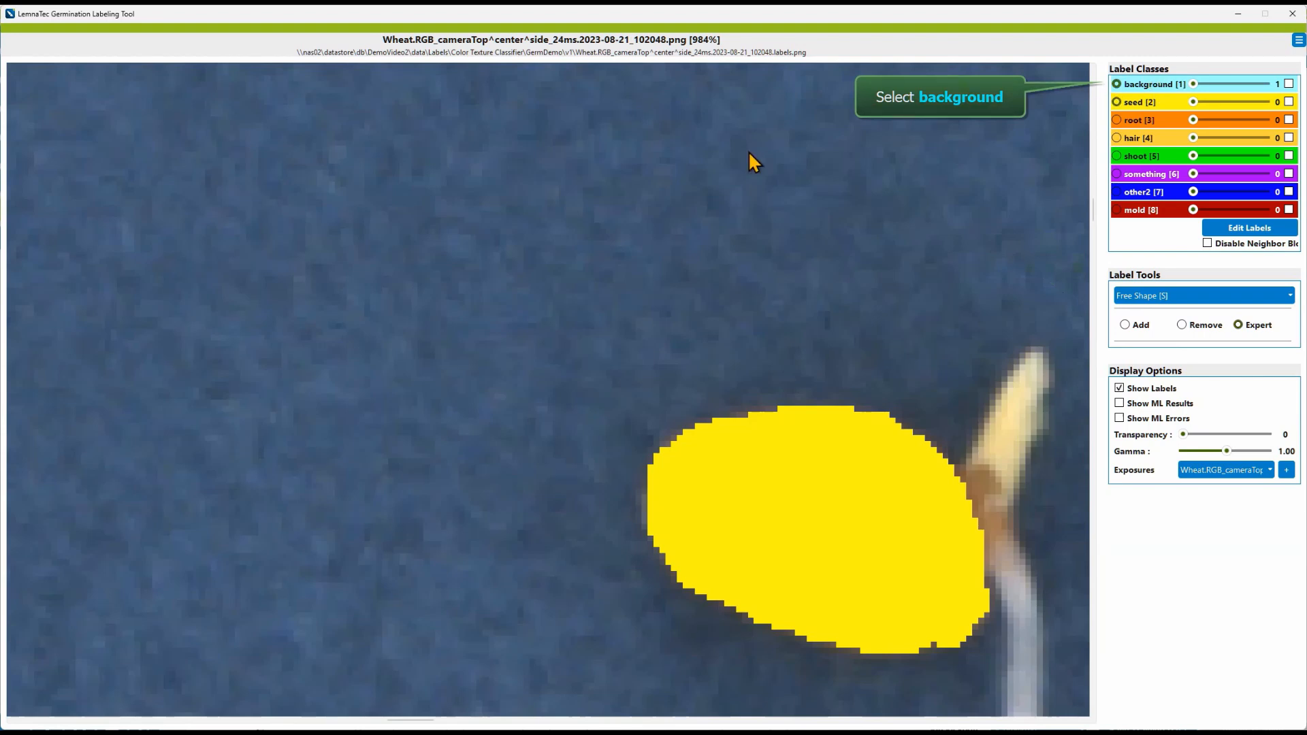
left_click_drag(421, 148, 363, 158)
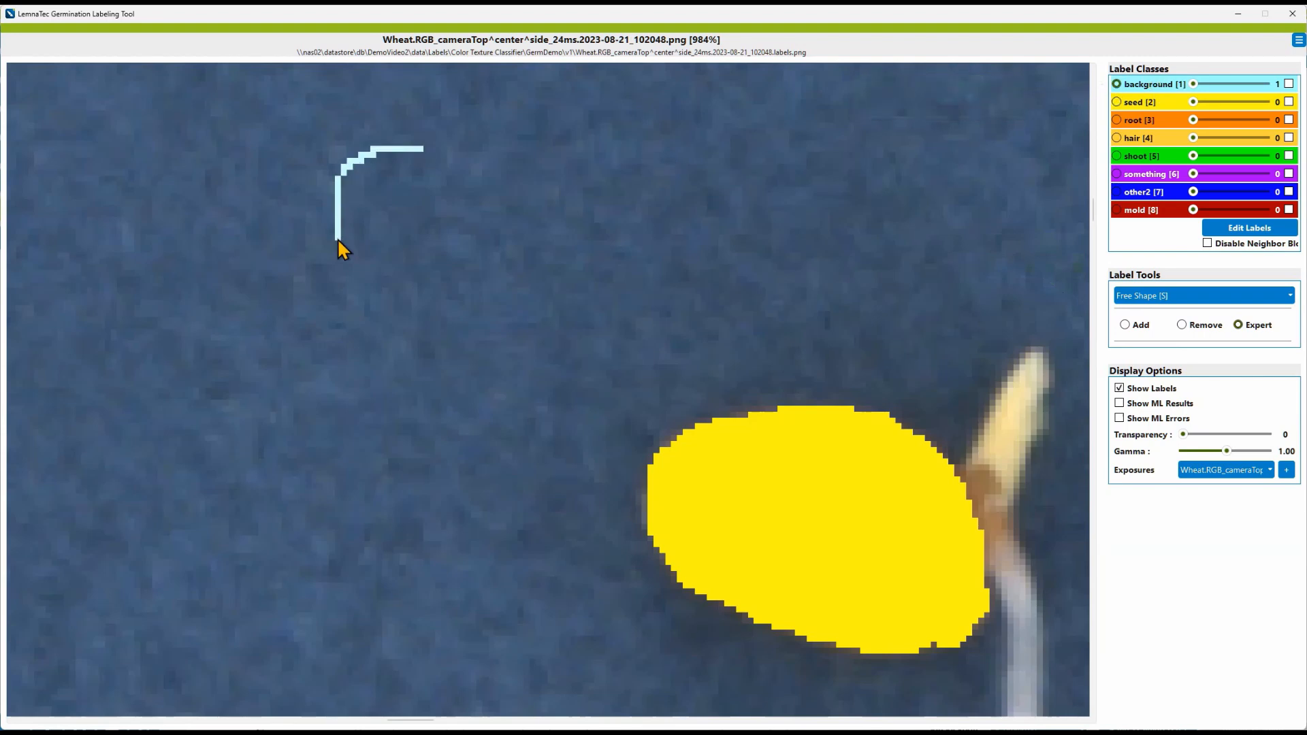
mouse_move(338, 240)
left_mouse_down()
mouse_move(473, 289)
mouse_move(517, 129)
mouse_move(484, 113)
left_mouse_up()
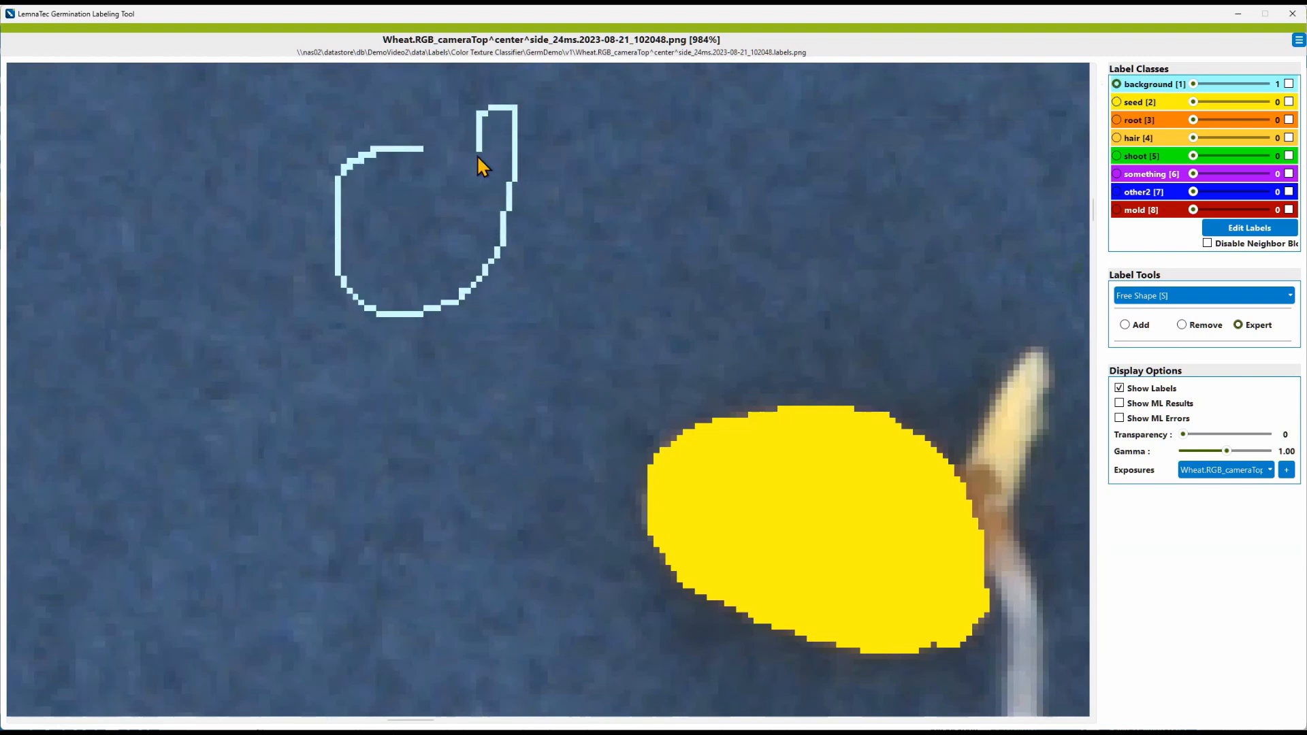
left_click_drag(464, 182, 456, 184)
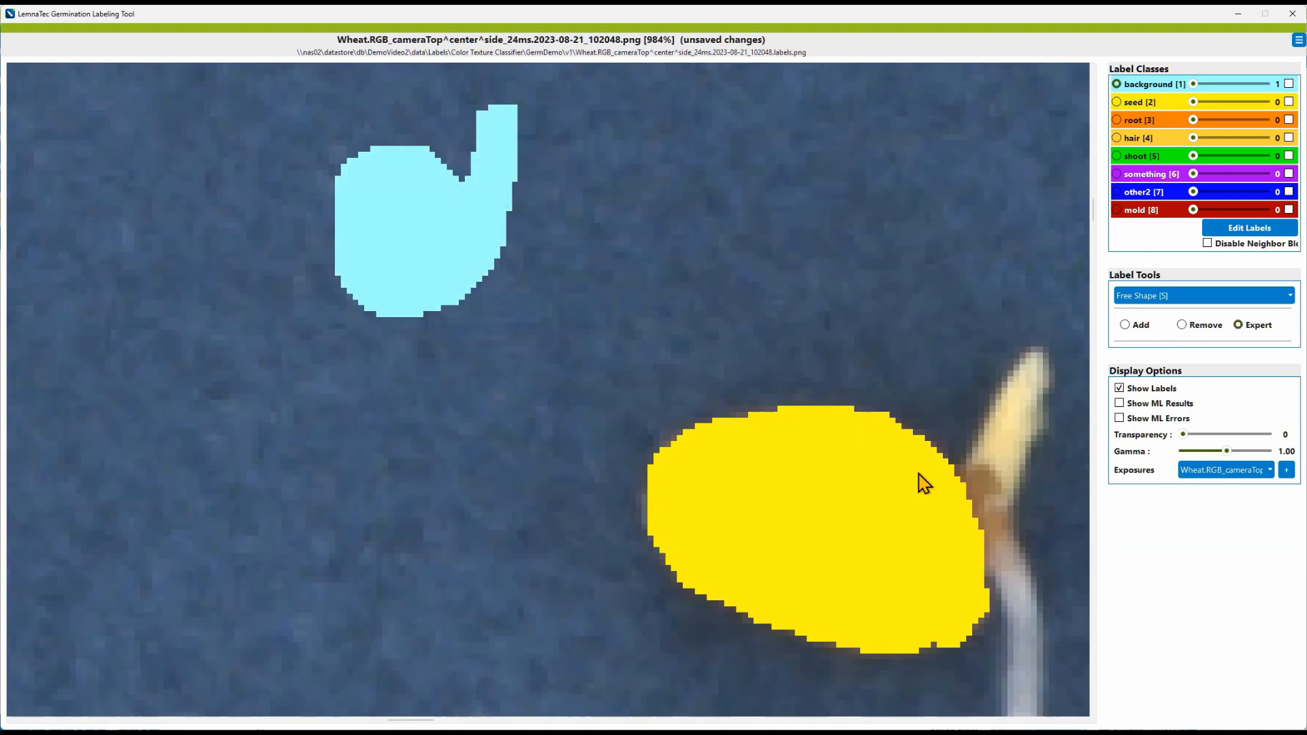
mouse_move(927, 474)
left_mouse_down()
mouse_move(933, 443)
mouse_move(878, 378)
mouse_move(648, 365)
mouse_move(605, 460)
mouse_move(634, 622)
mouse_move(936, 708)
mouse_move(949, 650)
left_mouse_up()
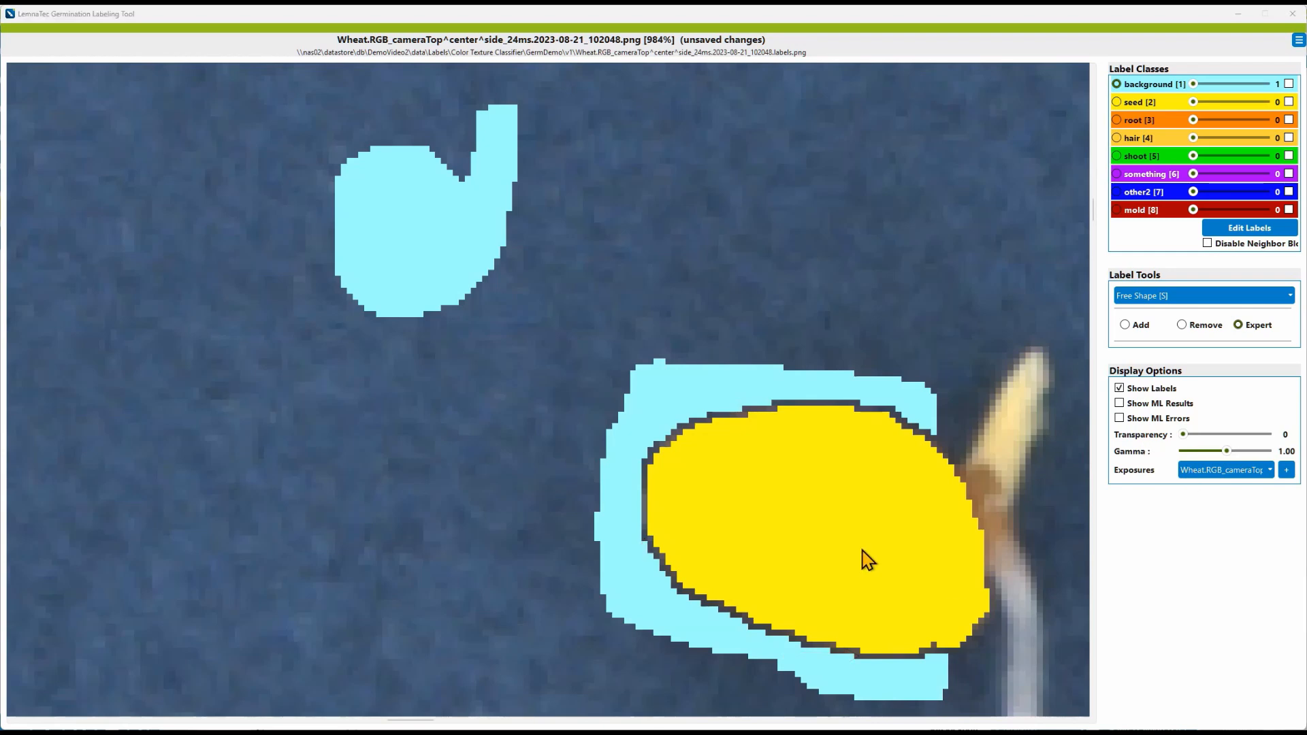
Step: Zoom in on the seed's upper edge and toggle the label display off and on to compare labels with the image
scroll(869, 550, "up", 4)
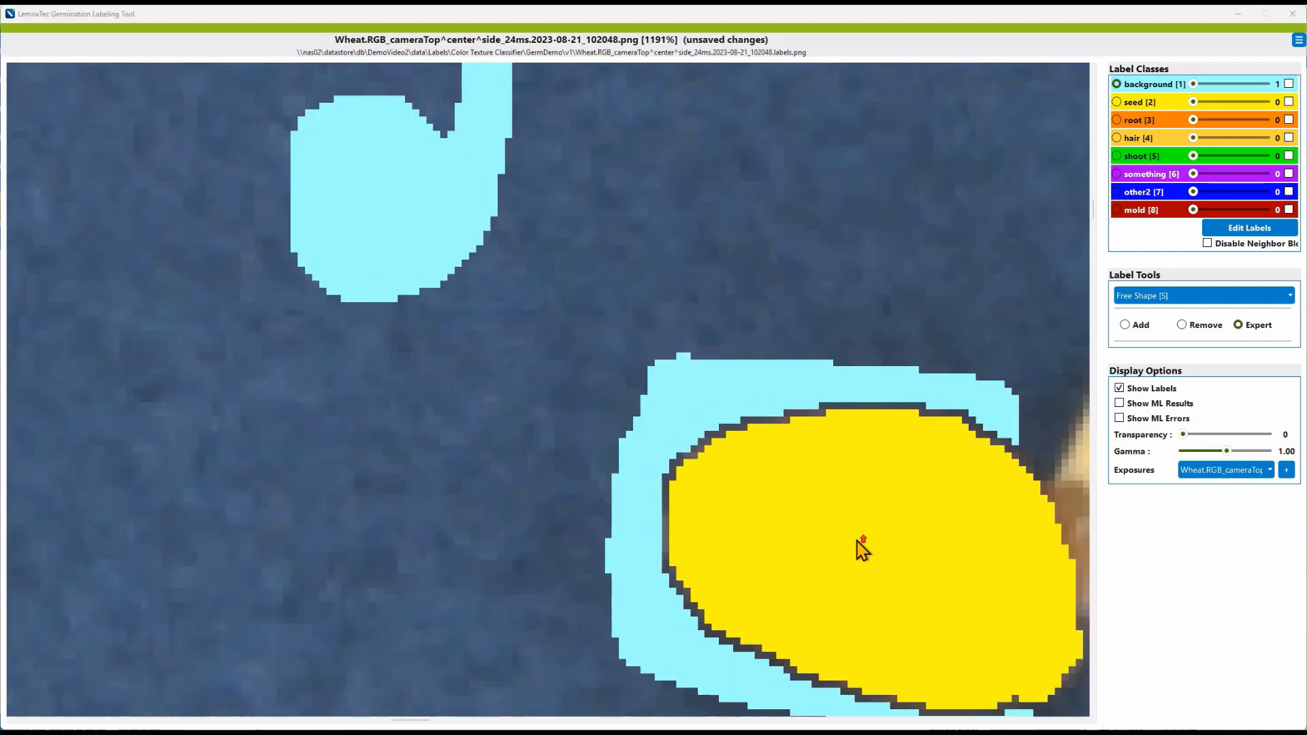
scroll(856, 549, "up", 2)
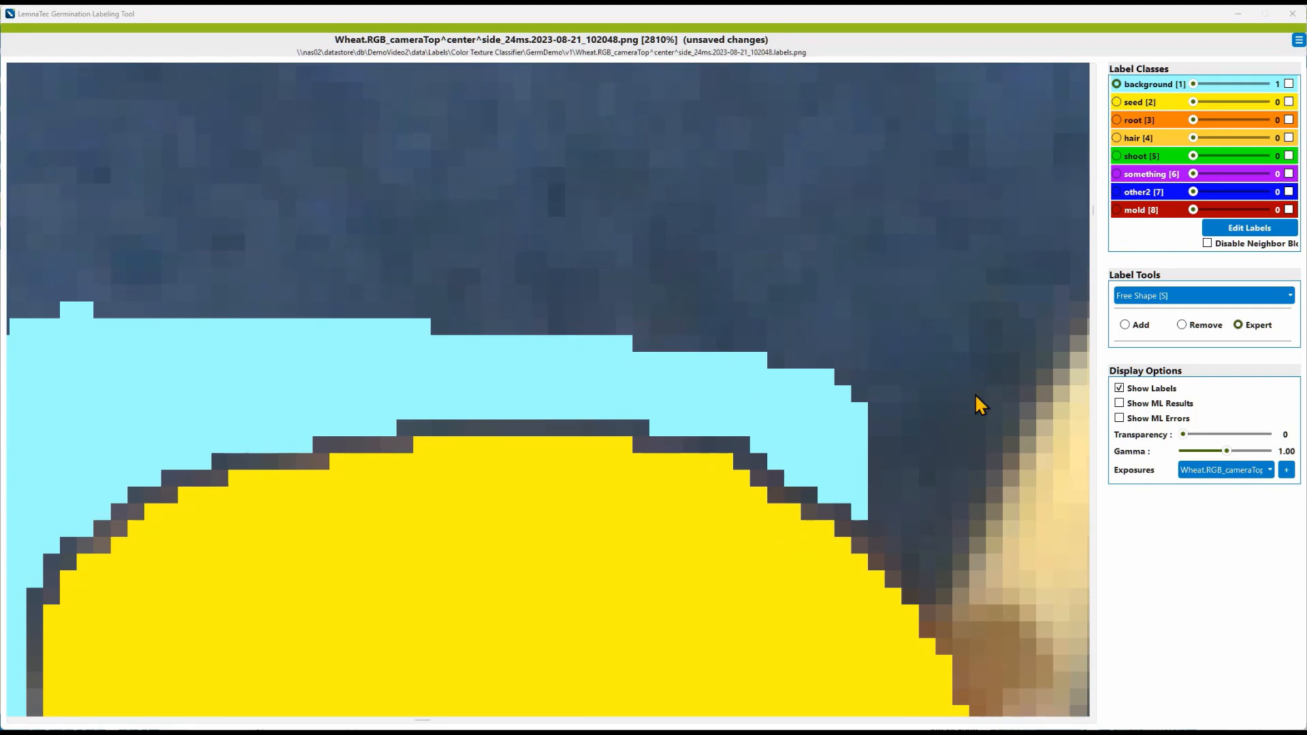
left_click(1119, 390)
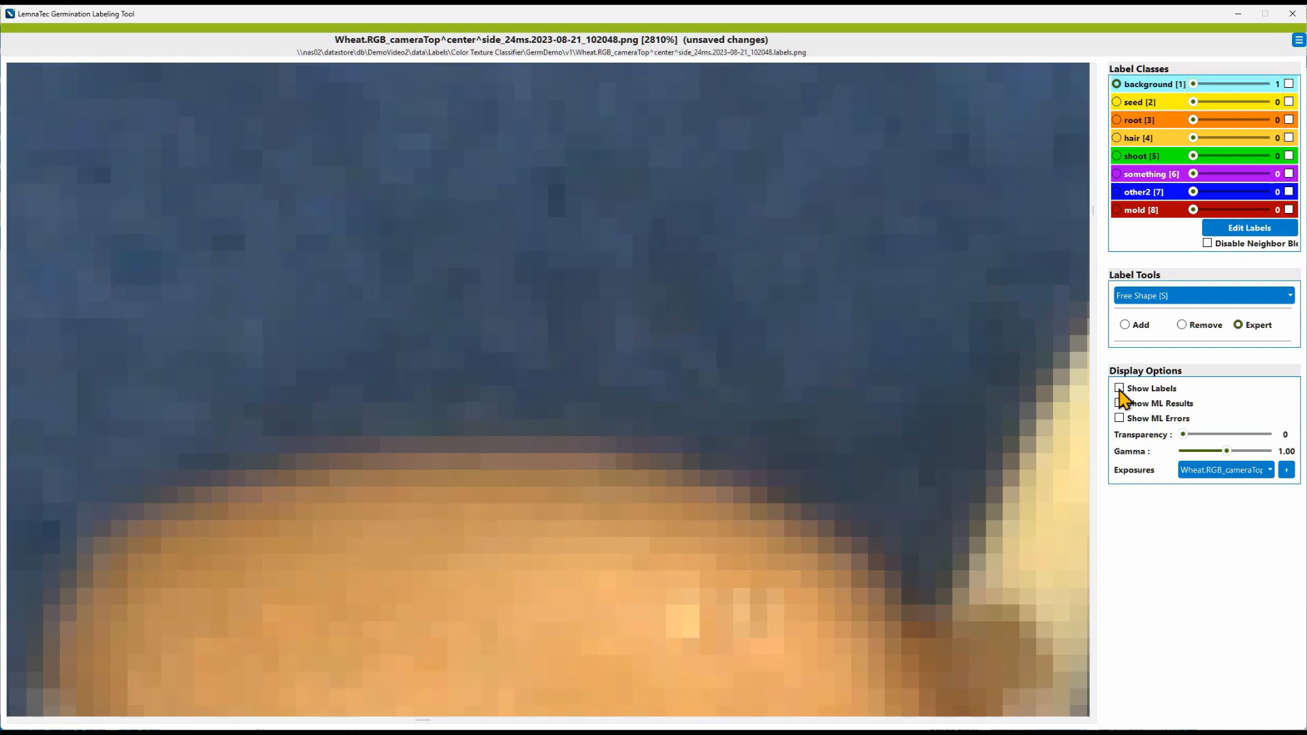
left_click(1119, 388)
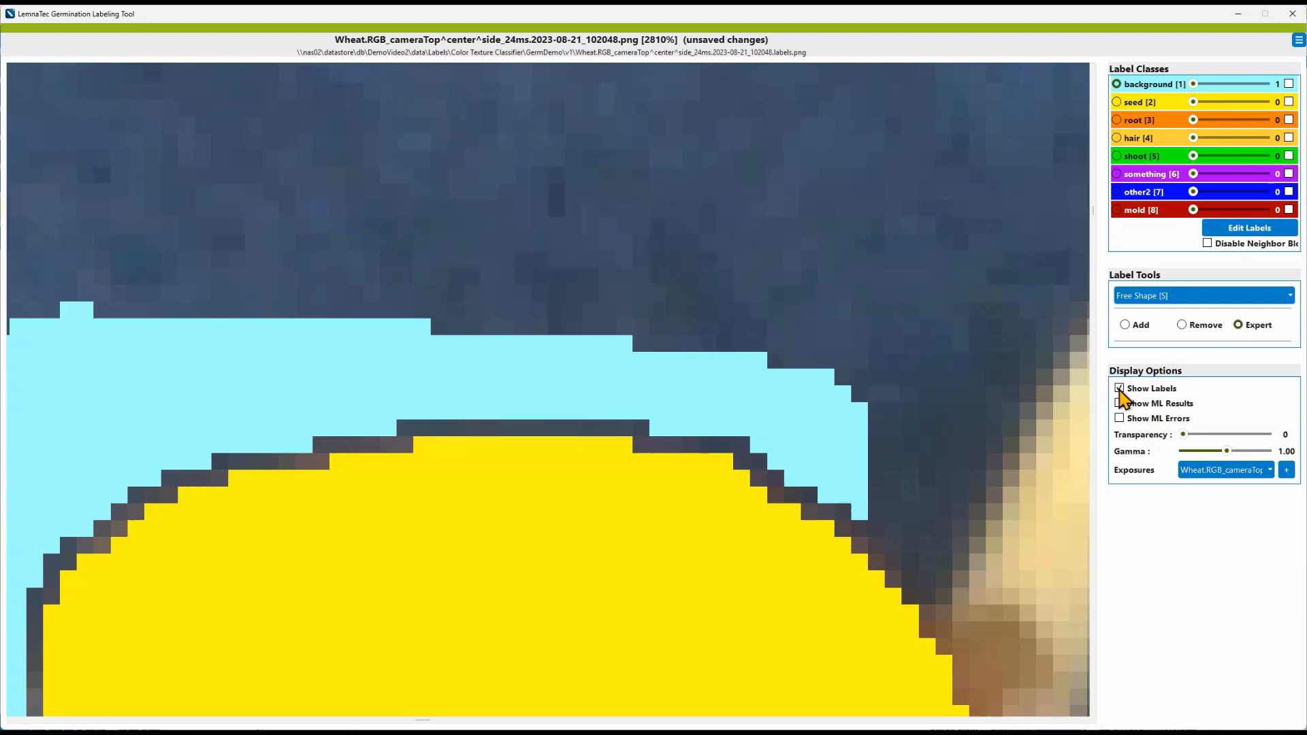
Step: Turn on Disable Neighbor Blocking and draw a background shape that overwrites the seed's upper right edge
left_click(1207, 243)
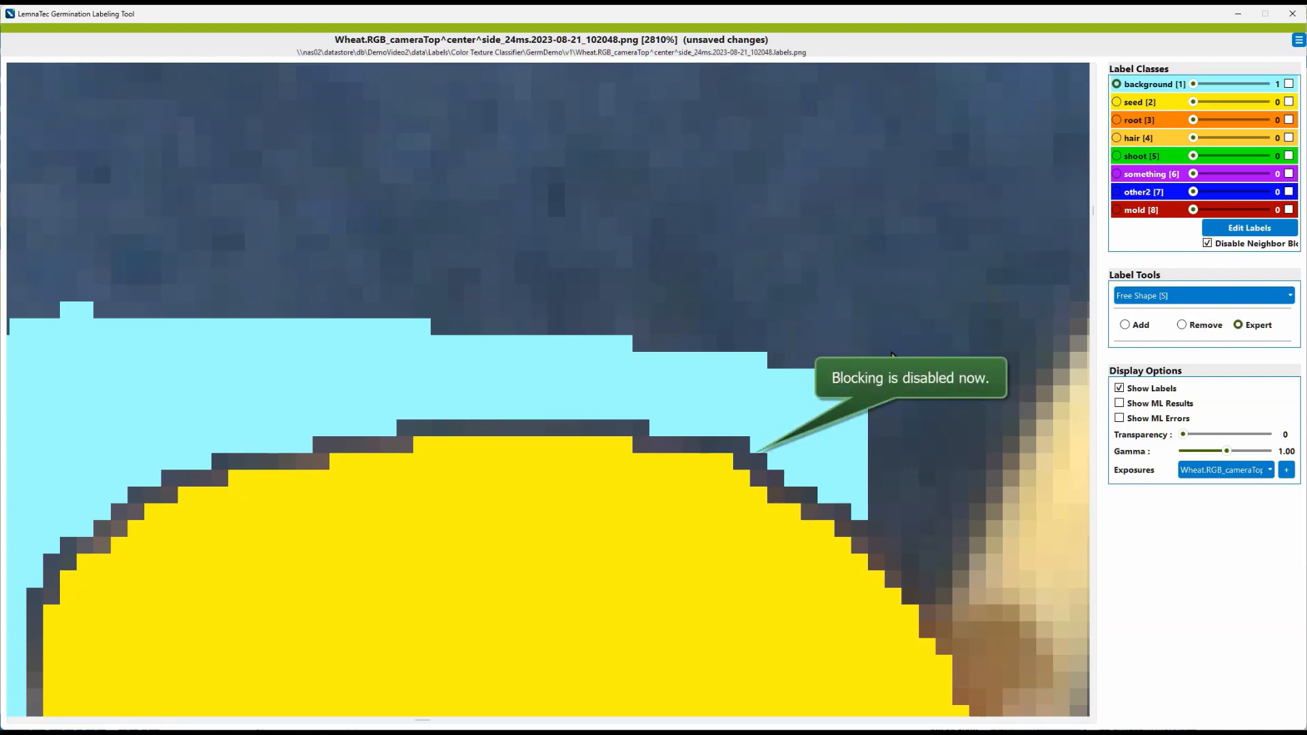
mouse_move(732, 394)
left_mouse_down()
mouse_move(694, 406)
mouse_move(641, 511)
mouse_move(786, 538)
mouse_move(810, 520)
mouse_move(816, 465)
left_mouse_up()
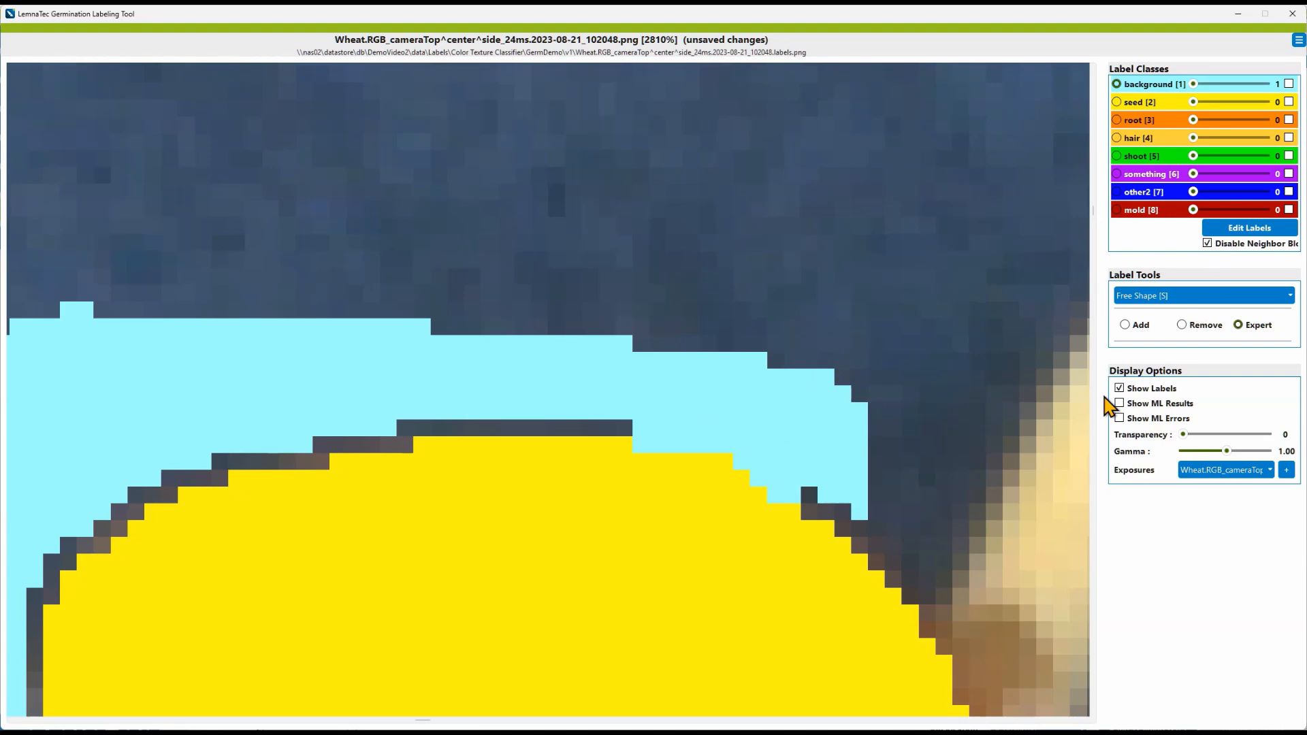
Step: Switch to the Line tool, move to a thin root, select the root label, and outline the root segment with lines
left_click(1151, 297)
left_click(1152, 337)
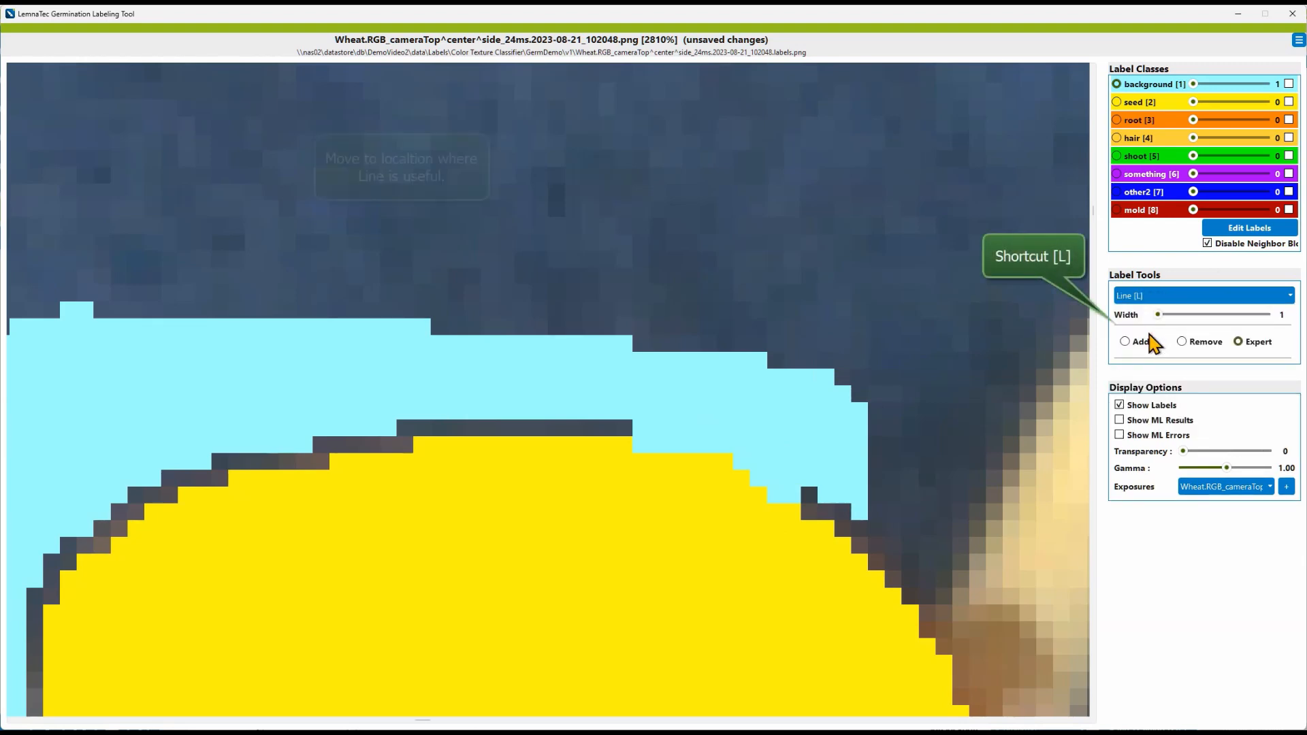
scroll(827, 494, "right", 5)
scroll(762, 501, "down", 8)
scroll(762, 500, "right", 10)
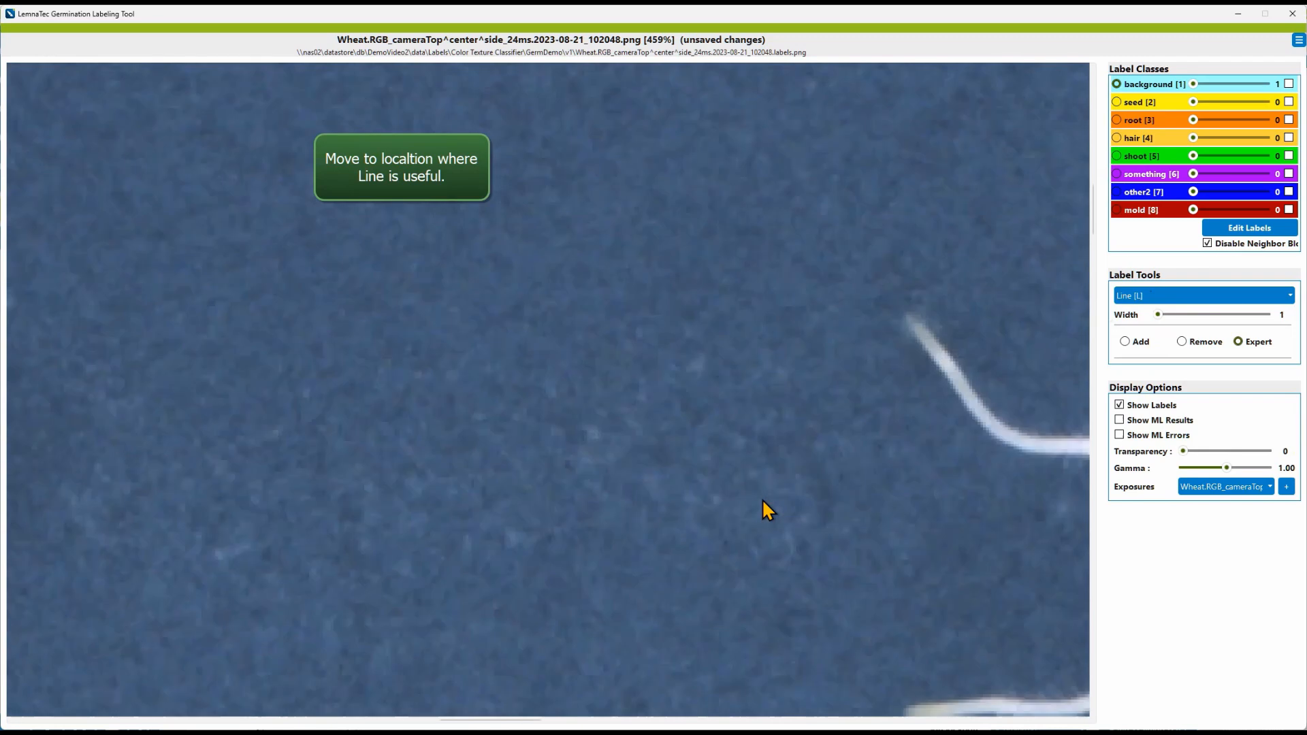
scroll(762, 500, "up", 2)
scroll(768, 507, "up", 2)
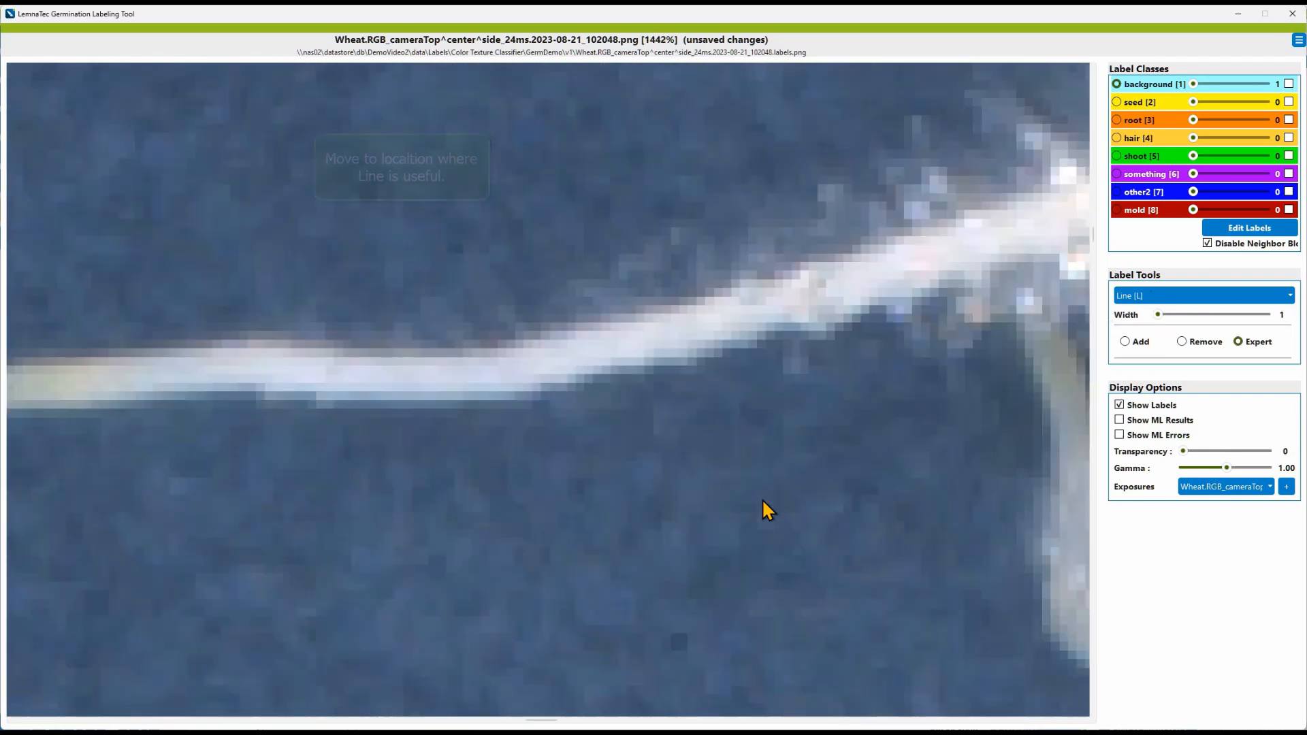
left_click(1125, 123)
mouse_move(969, 219)
left_mouse_down()
mouse_move(928, 247)
mouse_move(814, 275)
left_mouse_up()
left_click_drag(751, 313, 972, 218)
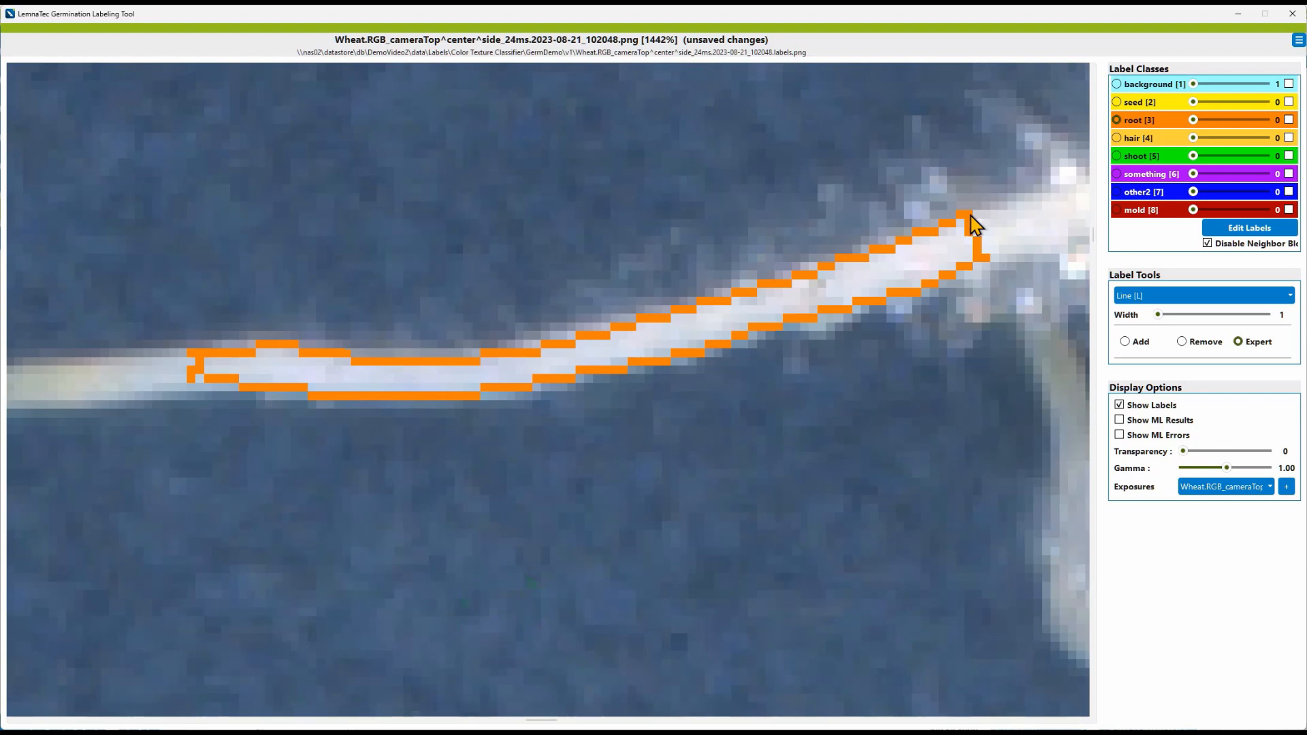
Step: Save the labels, then fill the inside of the root outline with the root label using Bucket Fill
key("ctrl+s")
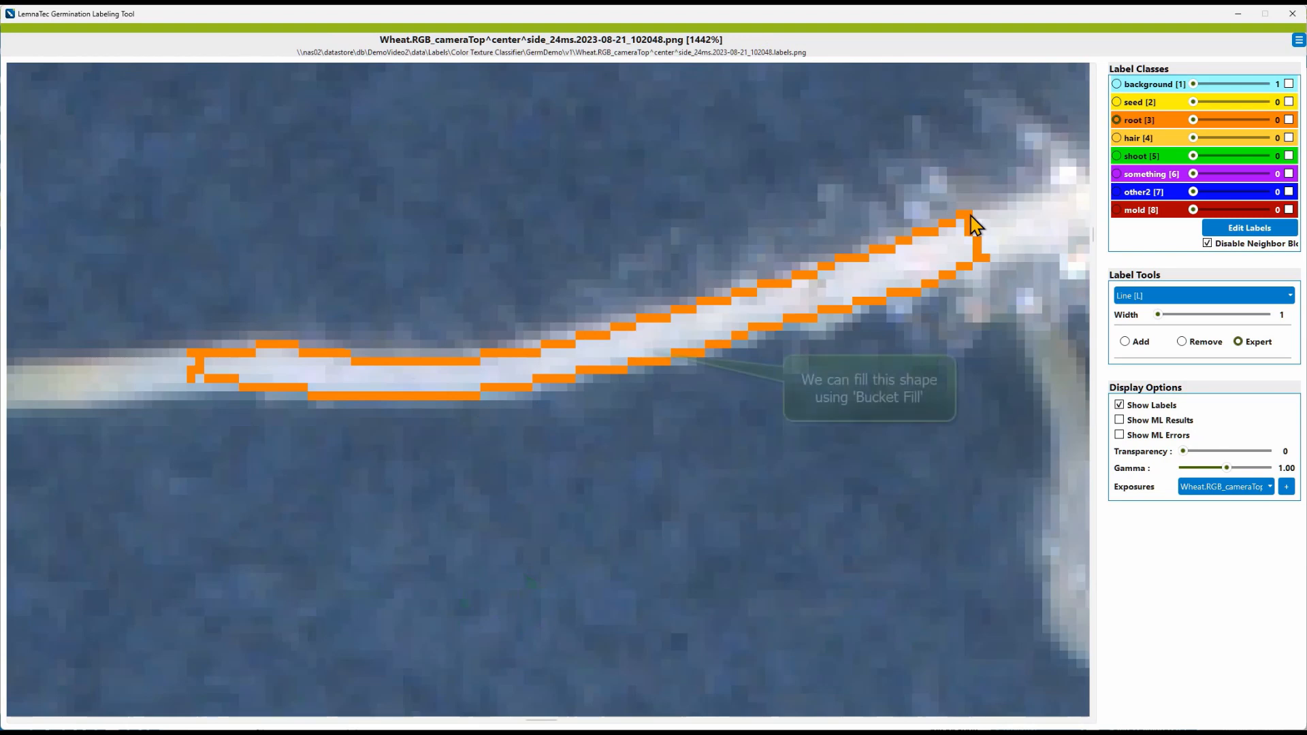
key("f")
left_click(913, 275)
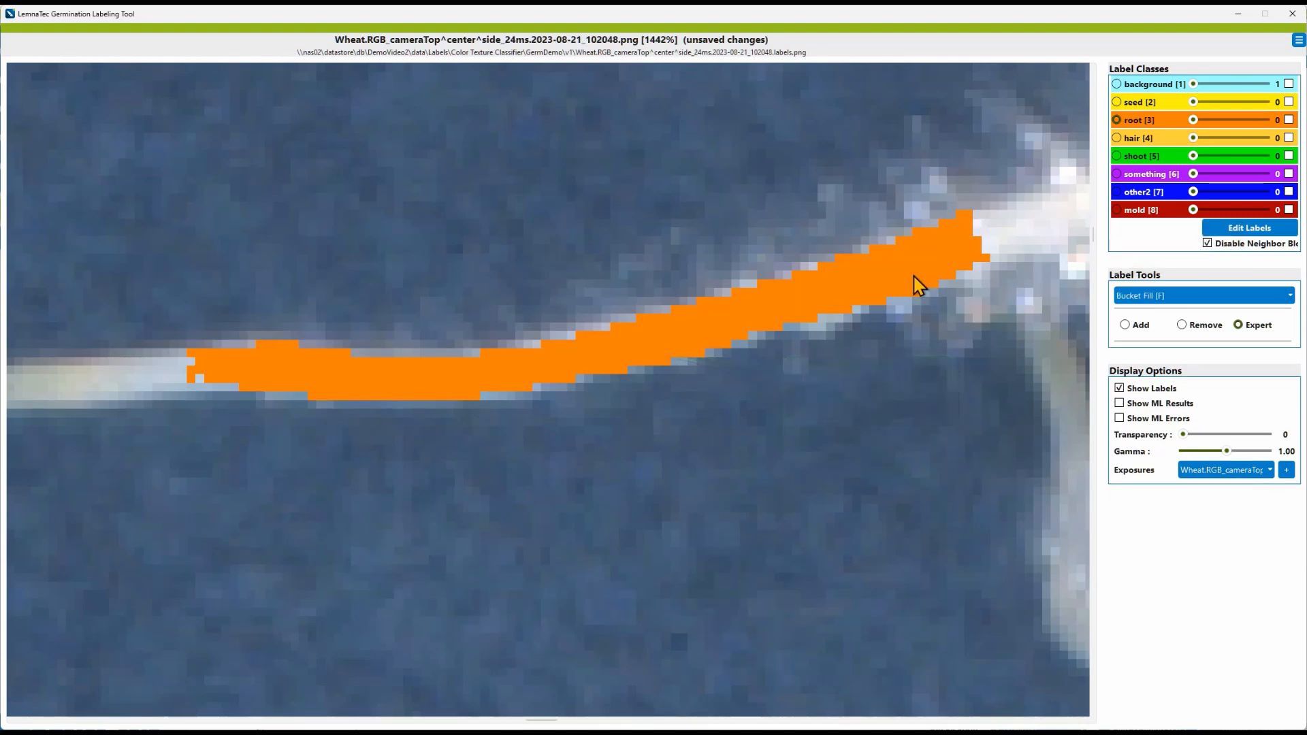
Step: Use the Pick Label tool to pick the background label from the labeled area around the seed
left_click(1126, 296)
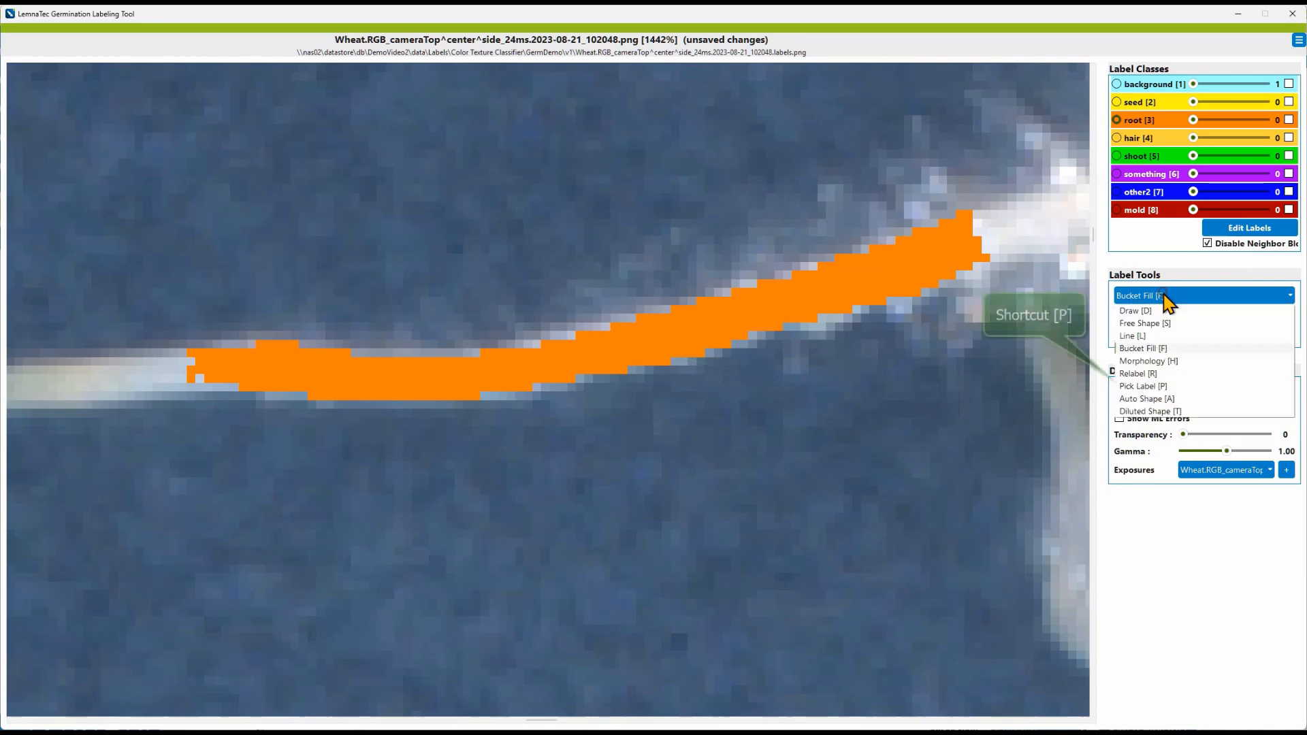
left_click(1160, 386)
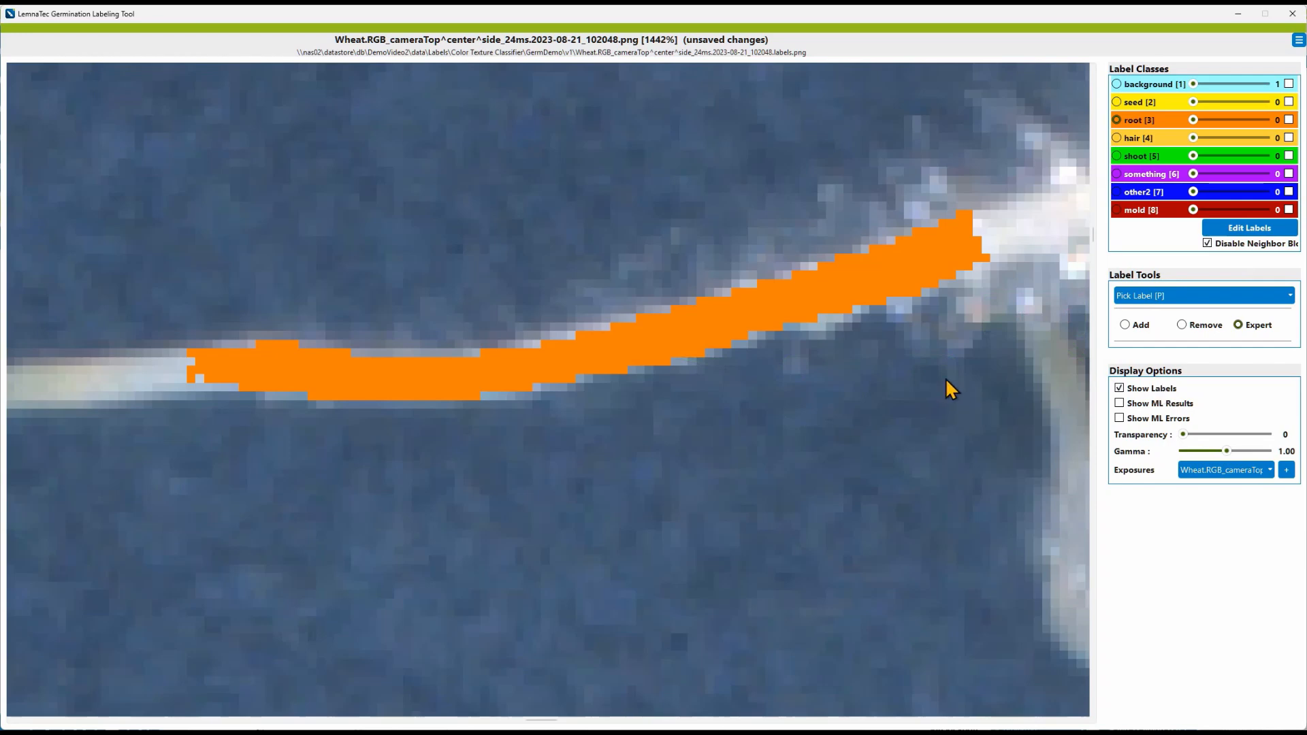
scroll(946, 385, "down", 5)
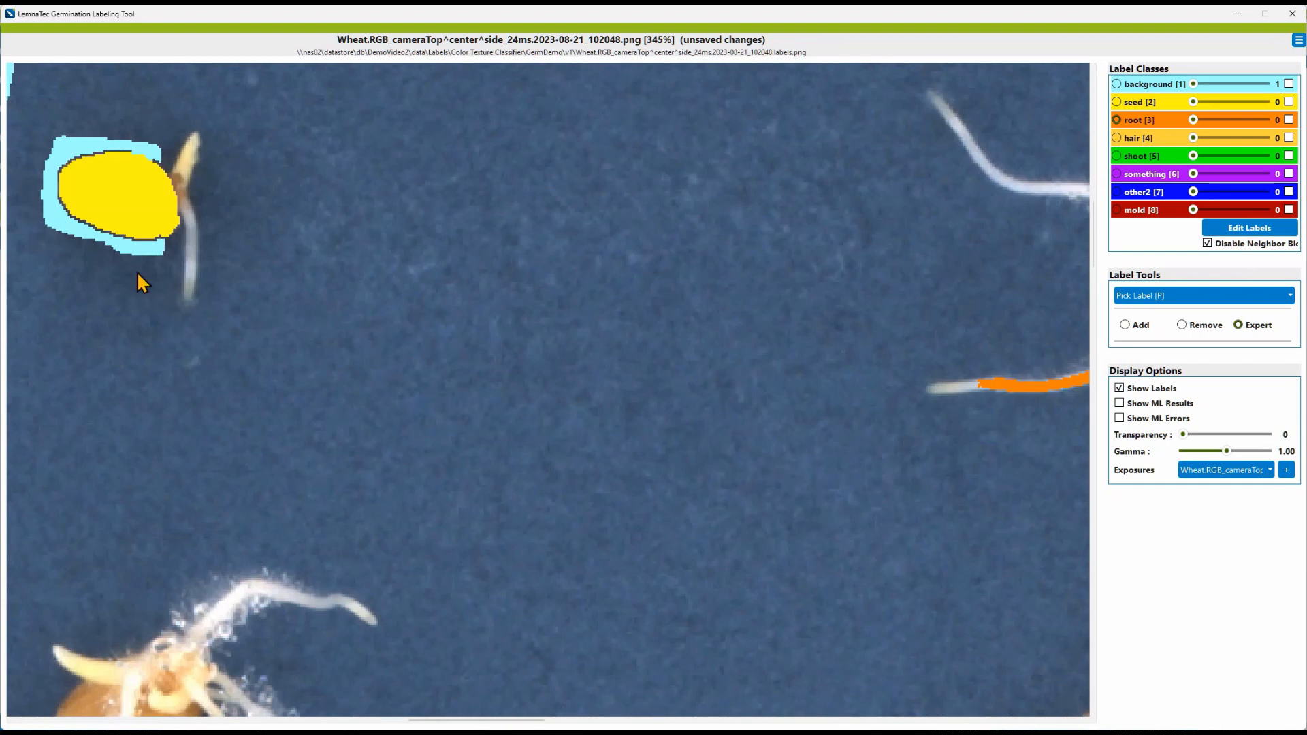
left_click(149, 259)
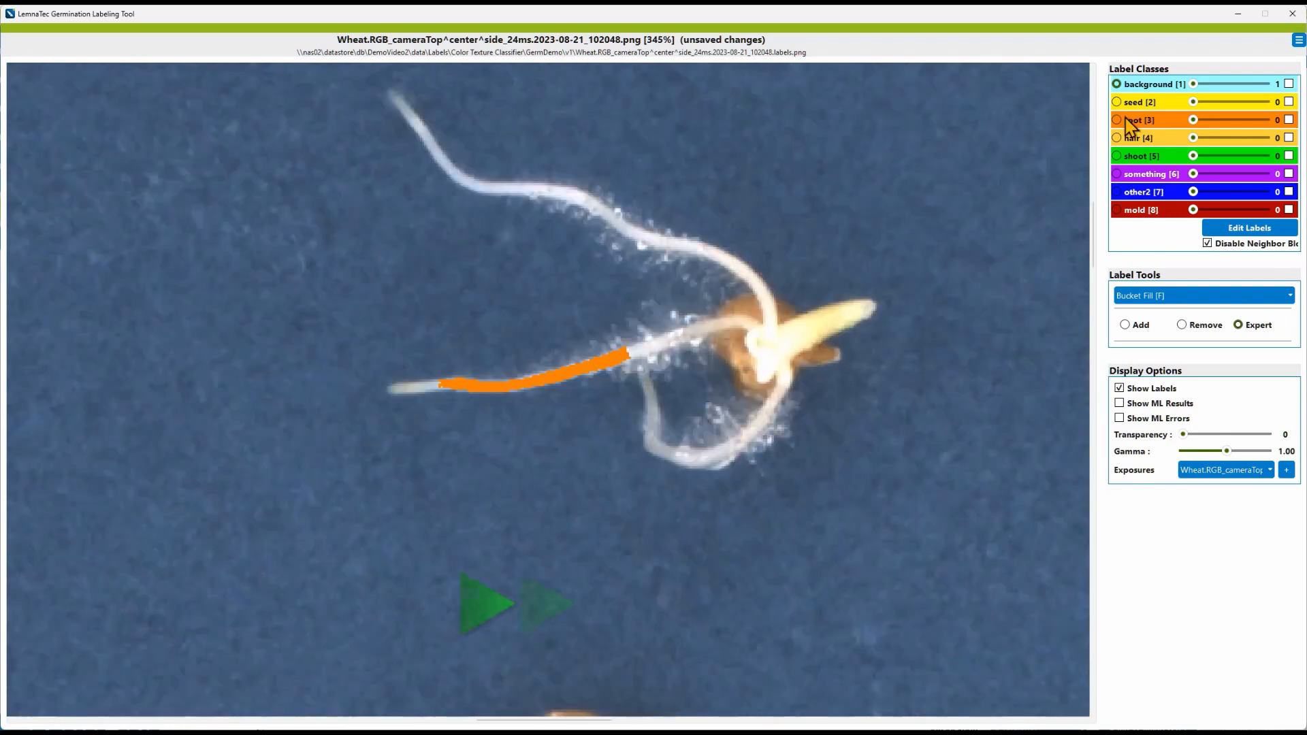
Step: Zoom in on the root tip and draw a background free shape extending the root's left end
scroll(411, 525, "up", 6)
key("s")
mouse_move(852, 369)
left_mouse_down()
mouse_move(754, 382)
mouse_move(857, 385)
left_mouse_up()
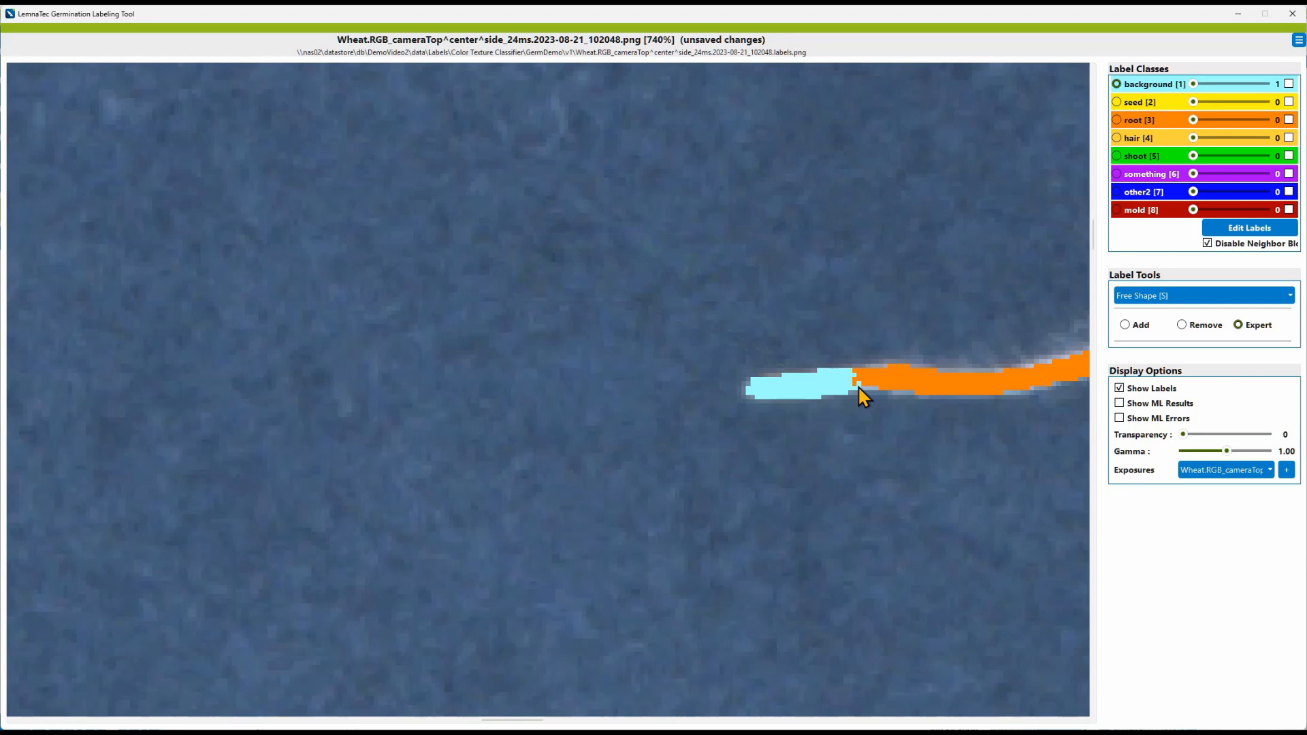
Step: Select the root label, use Relabel to convert the background patch at the root tip to root, and save
left_click(1119, 121)
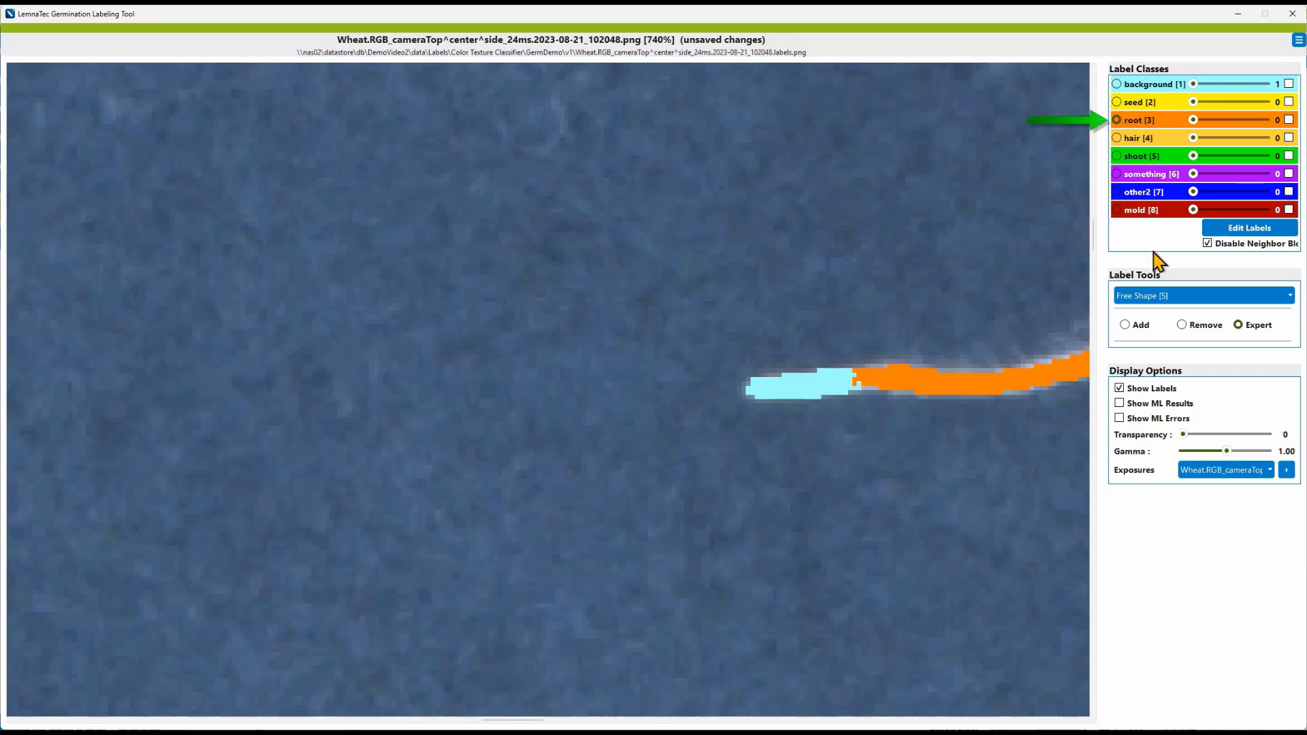
left_click(1167, 297)
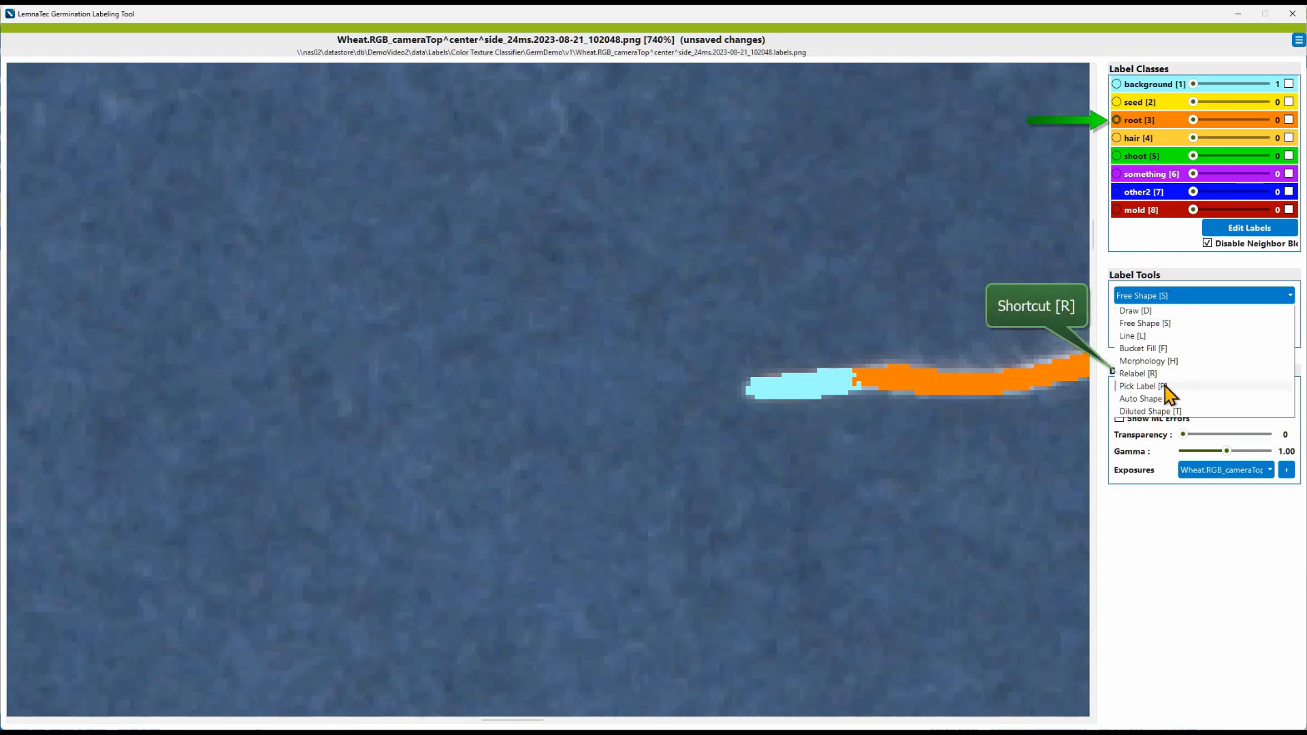
left_click(1164, 376)
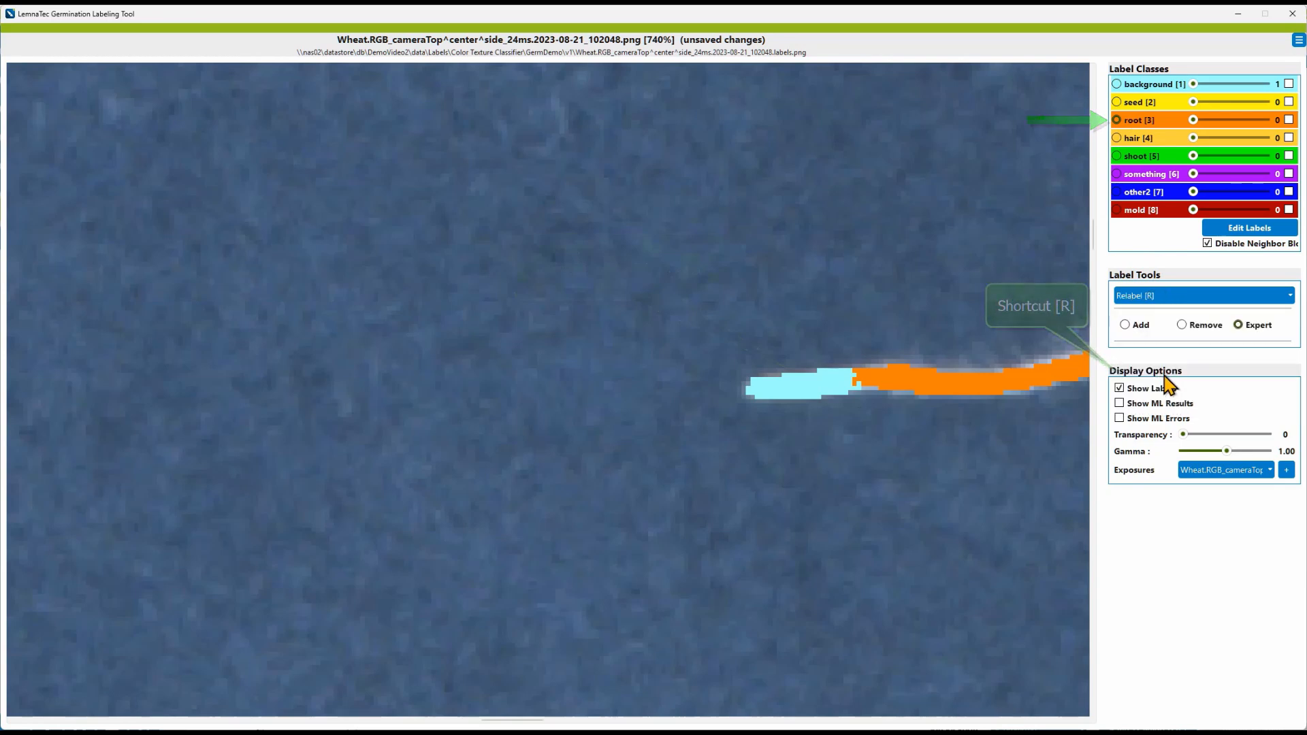
left_click(814, 382)
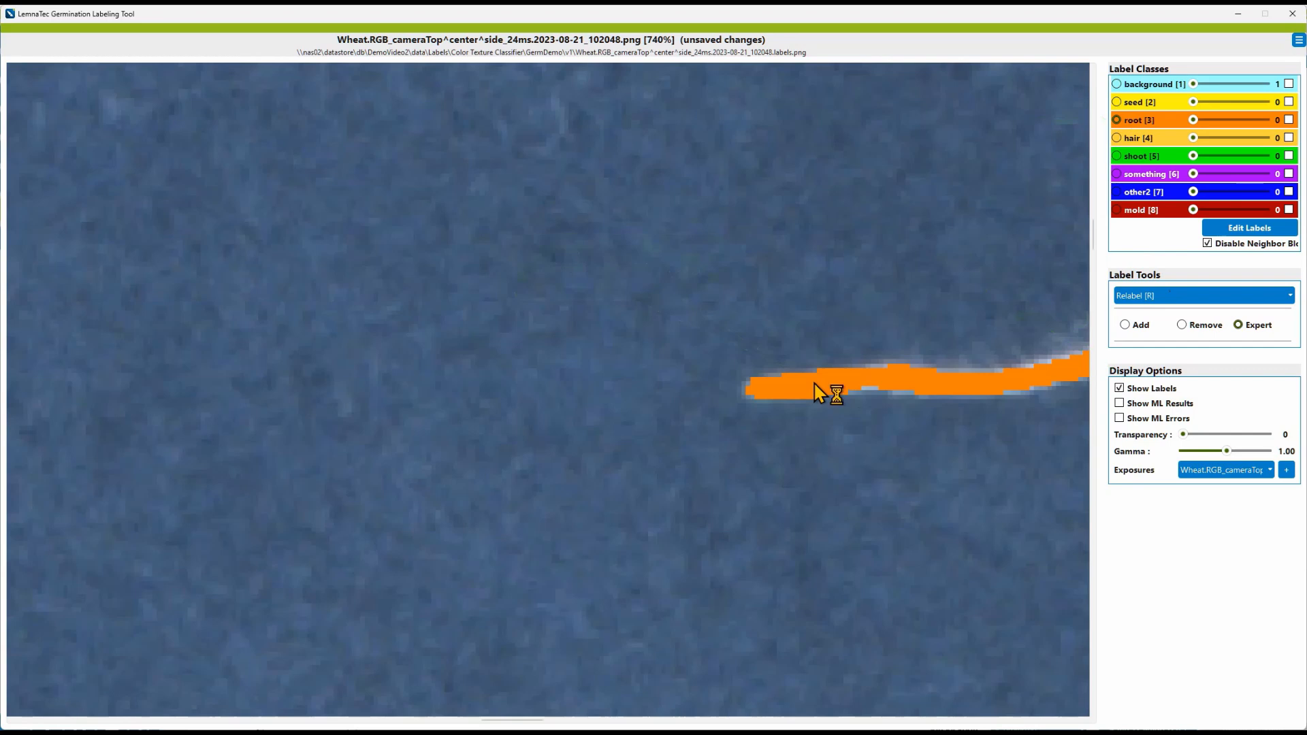
key("ctrl+s")
Step: Switch to Auto Shape, set Sensitivity to 1, and auto-label the root strand leading into the seed
scroll(814, 383, "down", 2)
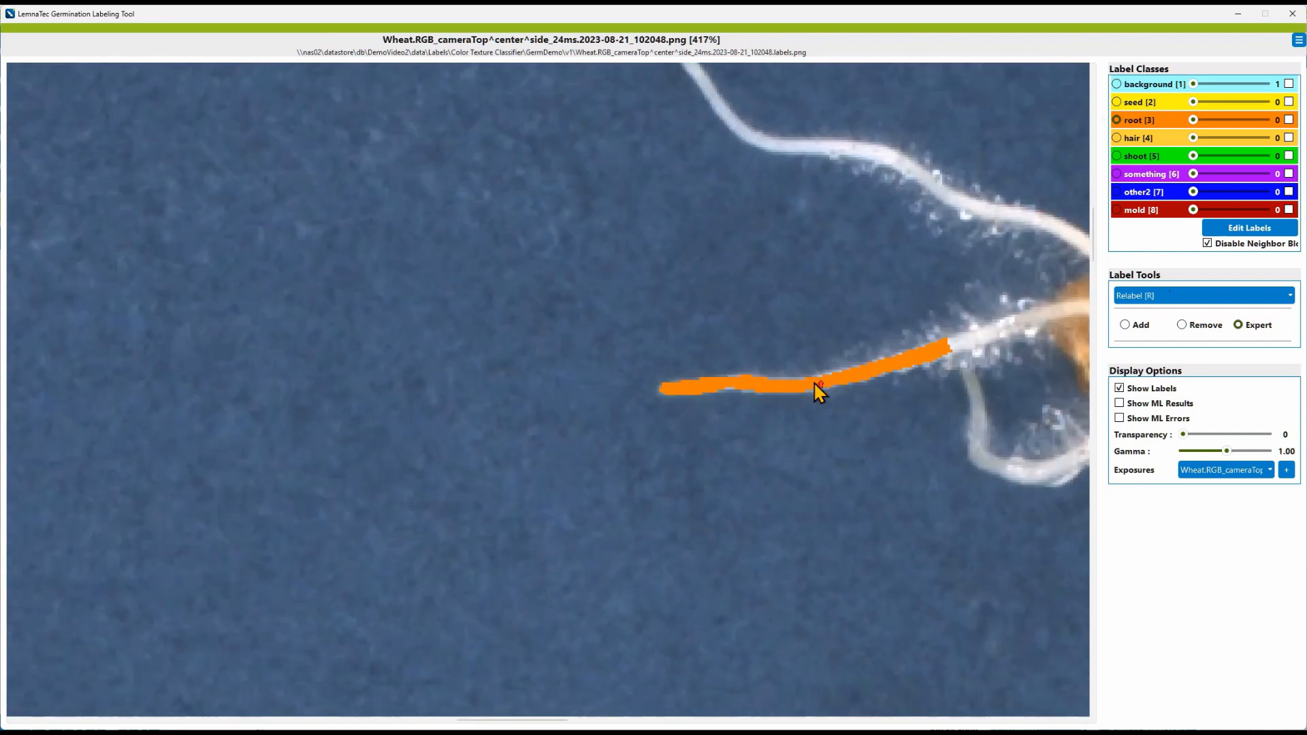
key("Up")
key("Right")
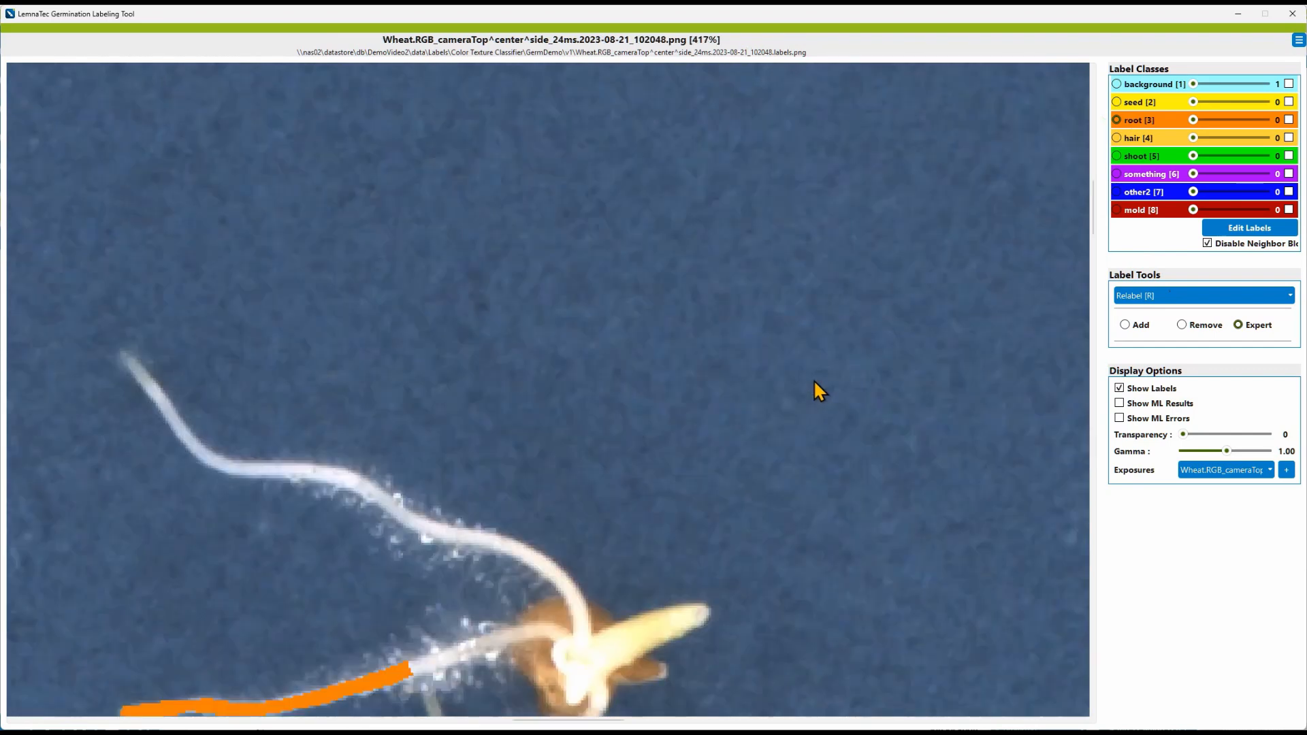
left_click(1169, 297)
left_click(1165, 400)
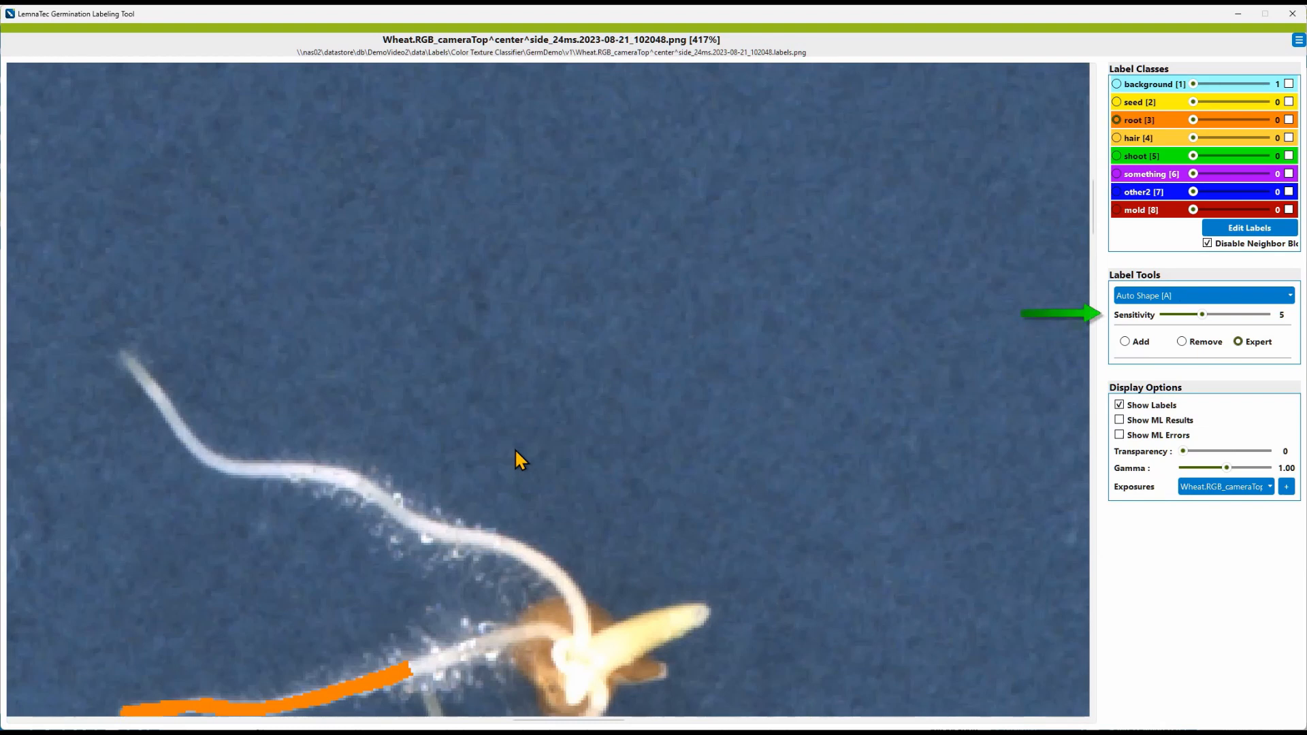
left_click_drag(1201, 316, 1150, 320)
left_click(520, 562)
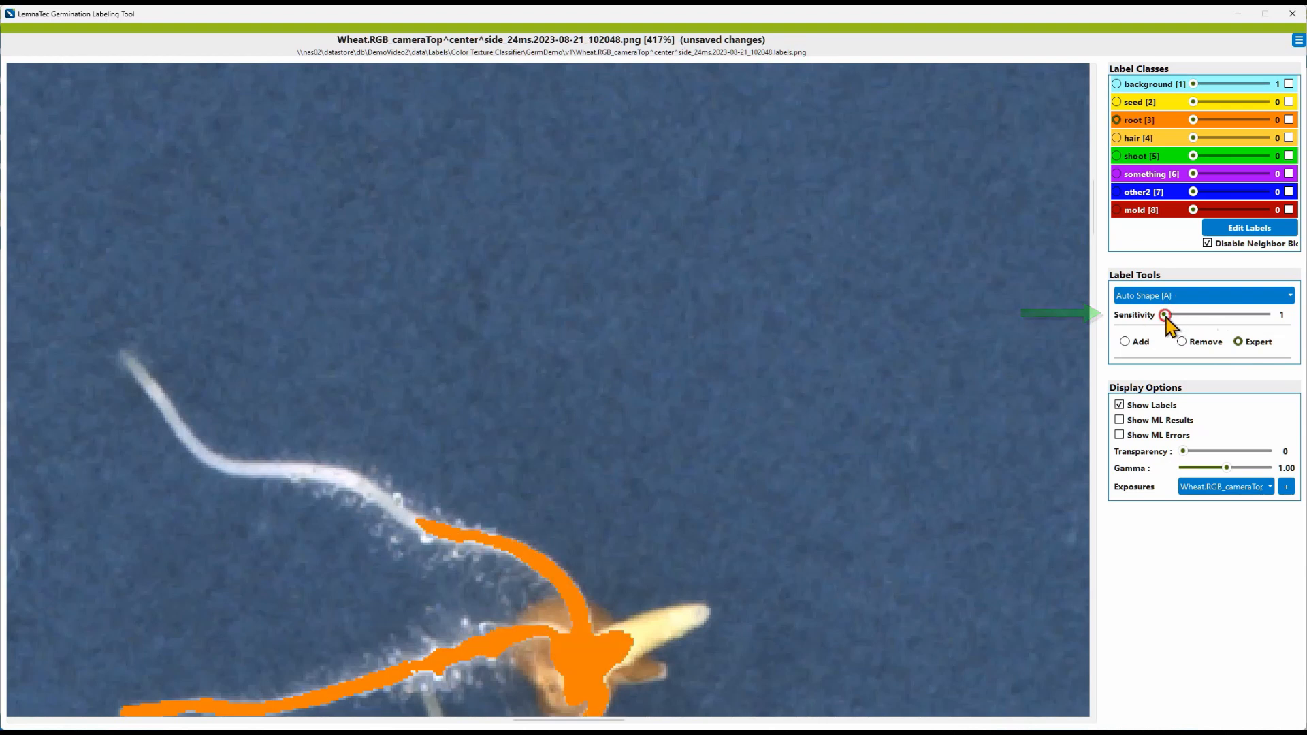
Step: Switch to Diluted Shape with the background label and draw a diluted background region right of the root
left_click_drag(1164, 316, 1273, 323)
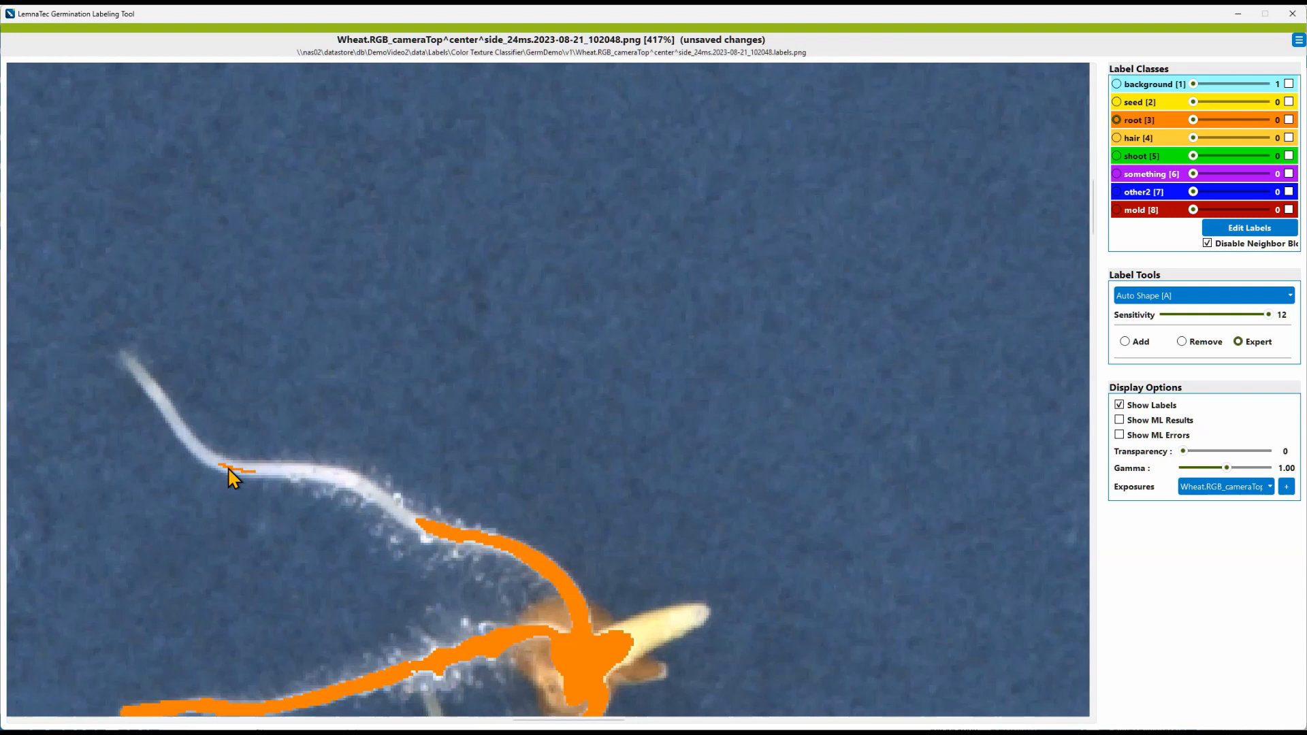
left_click(1124, 296)
left_click(1149, 411)
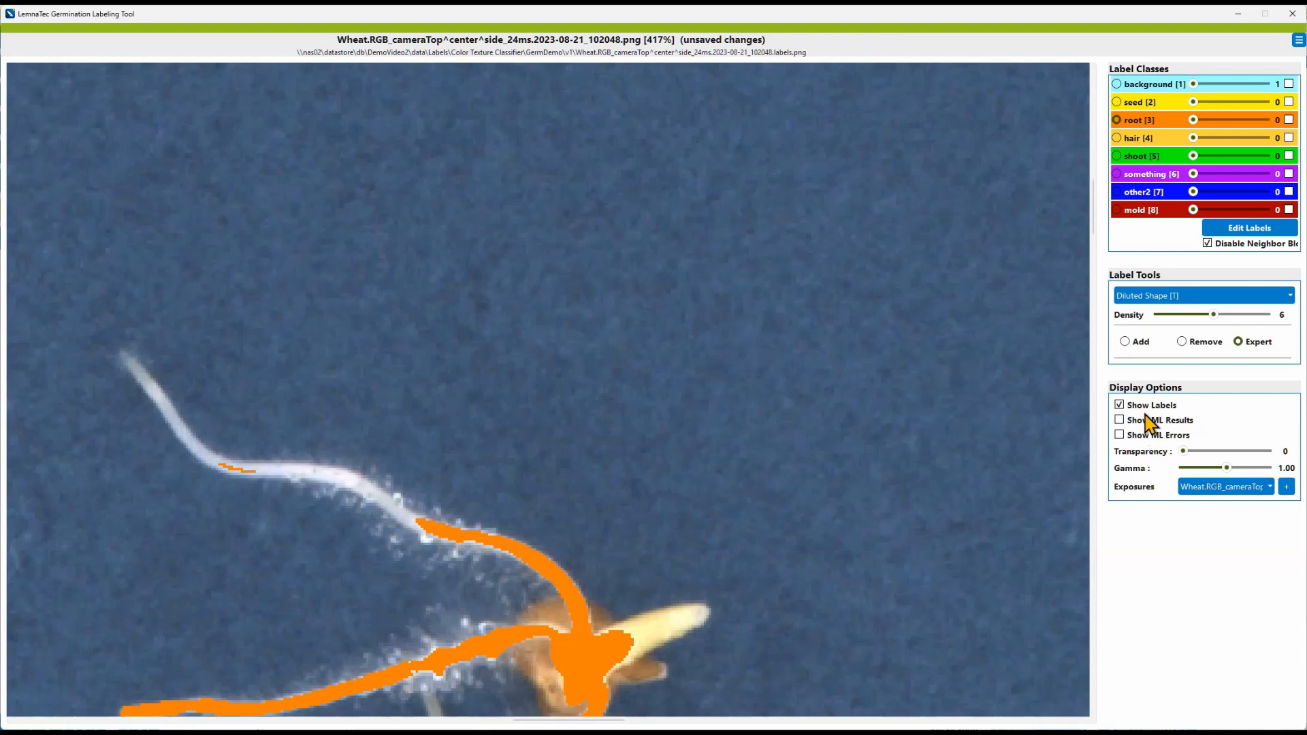
left_click(1147, 84)
mouse_move(771, 233)
left_mouse_down()
mouse_move(665, 417)
mouse_move(969, 330)
mouse_move(965, 318)
left_mouse_up()
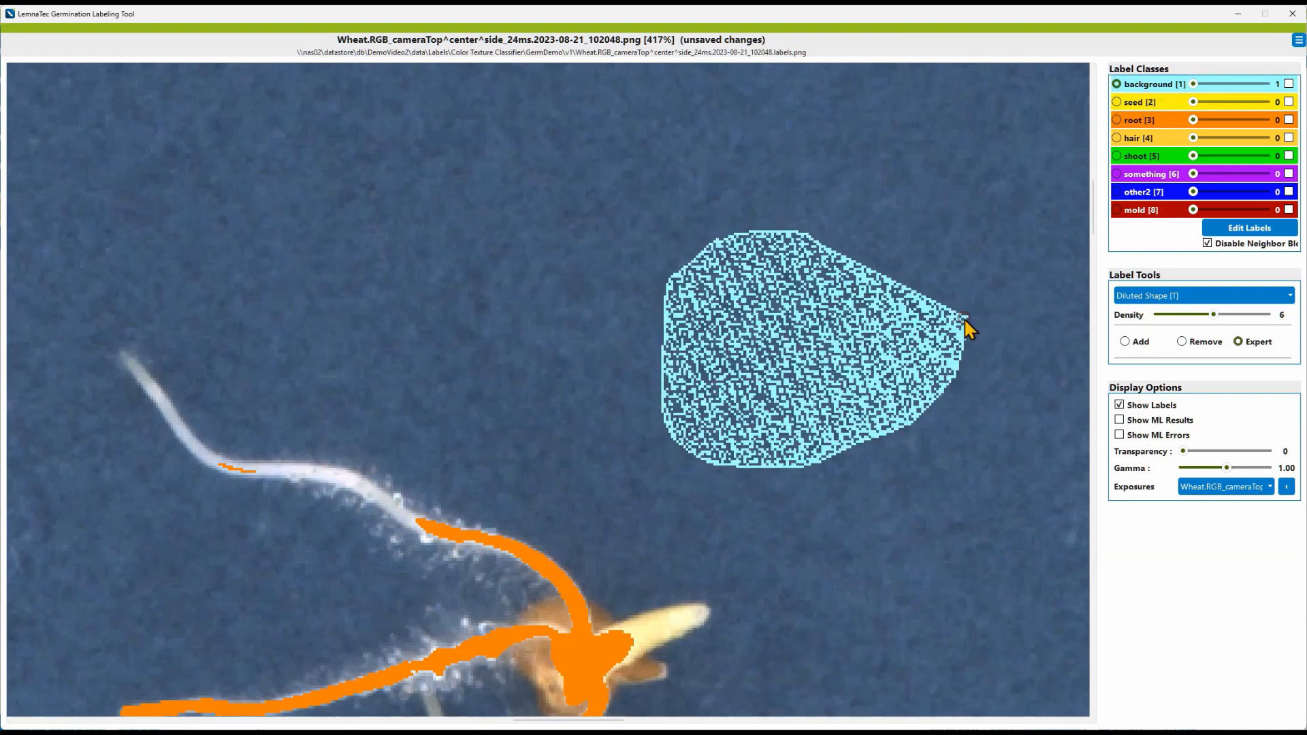
Step: Draw more diluted background patches, one at Density 2 near the top and one at Density 10 at lower right
left_click_drag(1212, 315, 1170, 316)
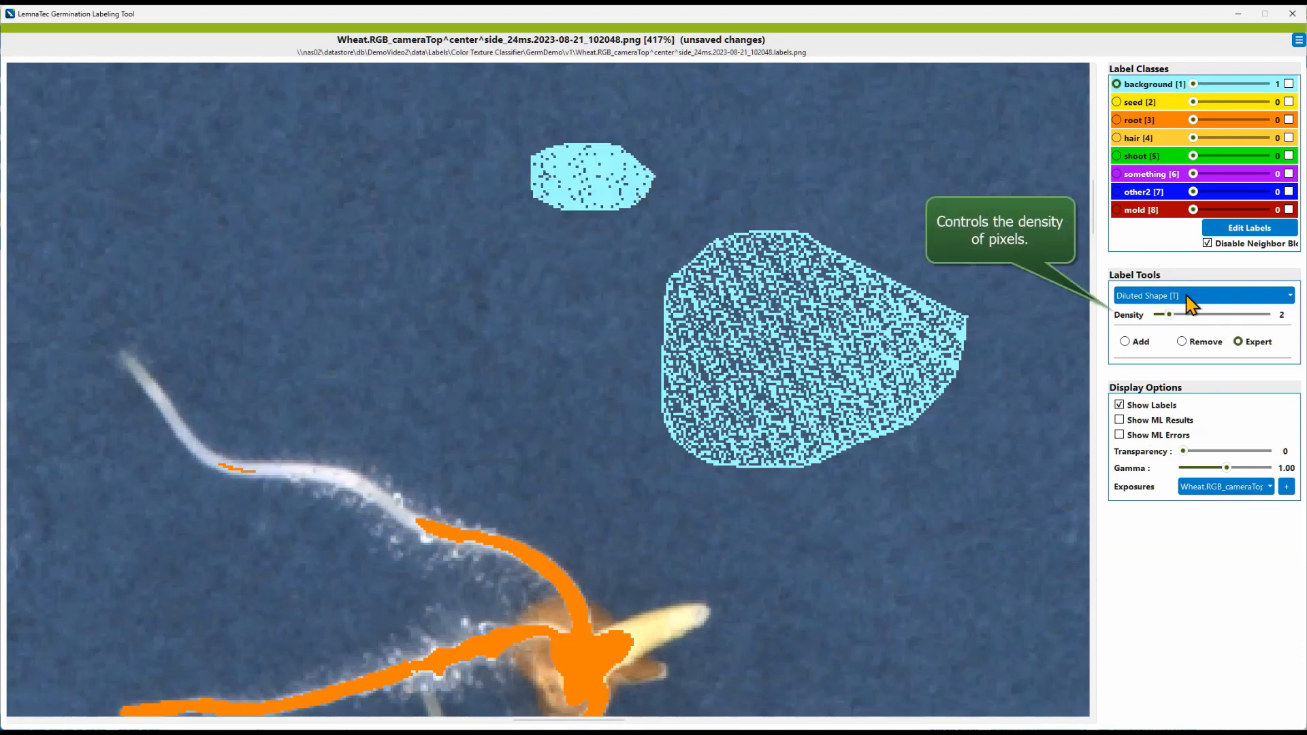
left_click_drag(1169, 314, 1258, 316)
mouse_move(937, 579)
left_mouse_down()
mouse_move(850, 640)
mouse_move(981, 640)
left_mouse_up()
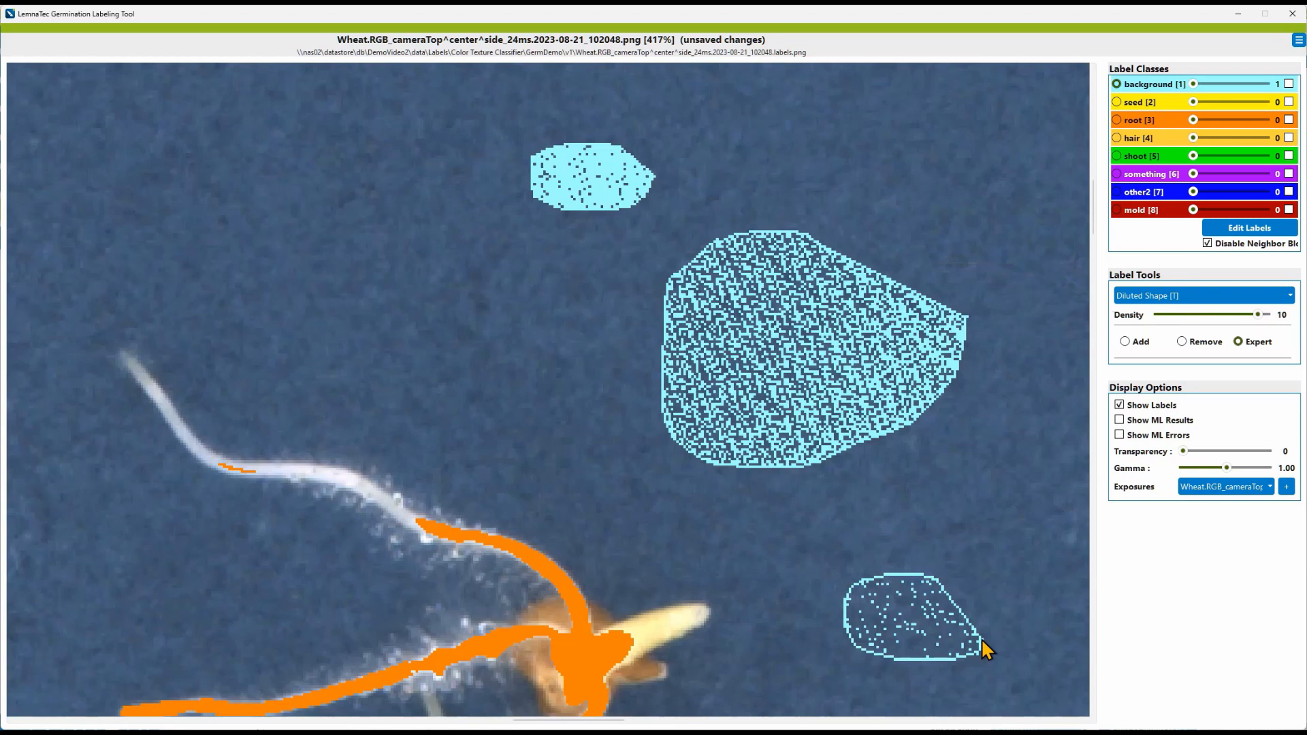
Step: Undo the three diluted background patches and redo all three of them
key("ctrl+z")
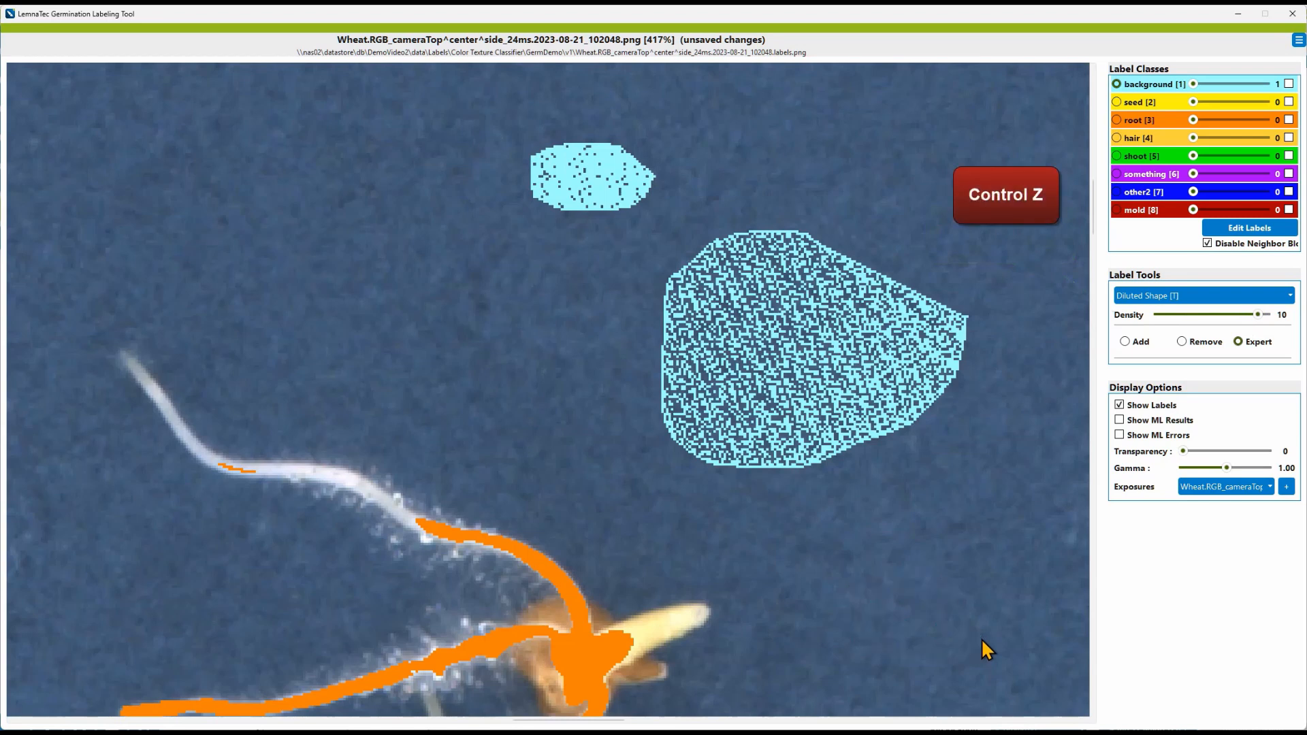
key("ctrl+z")
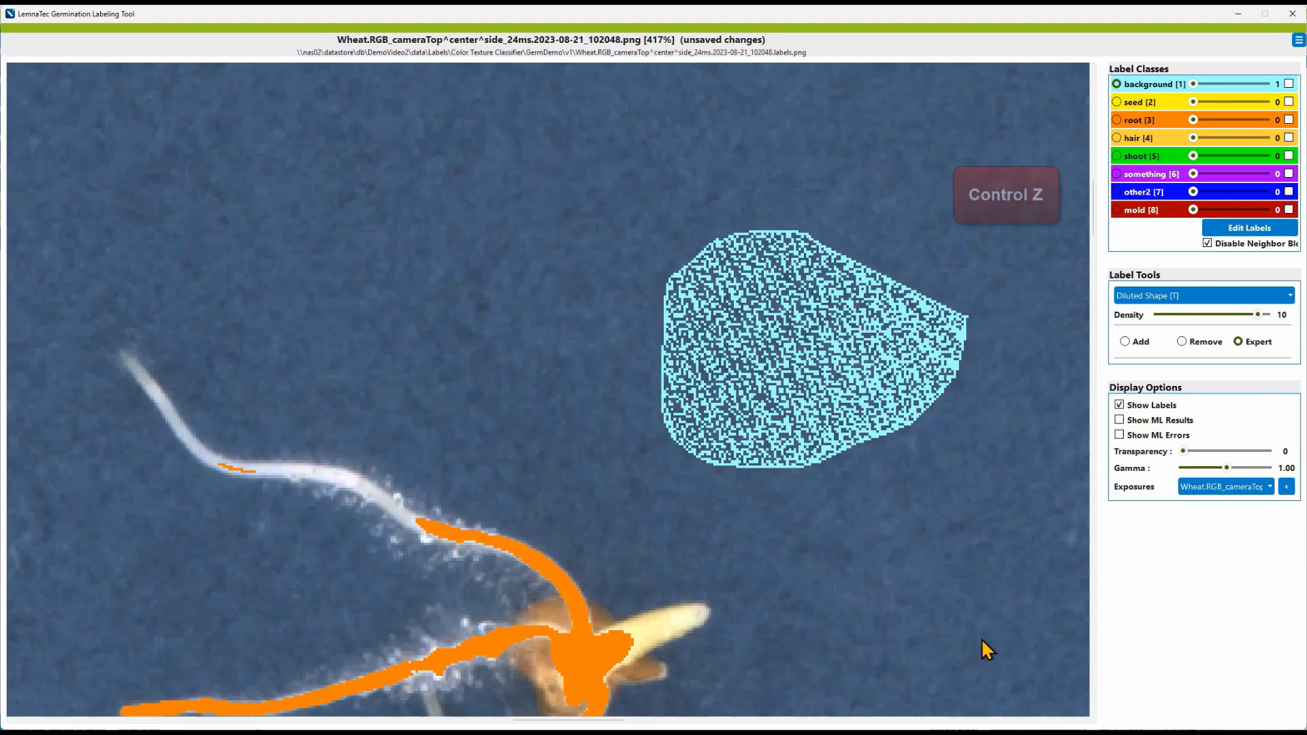
key("ctrl+z")
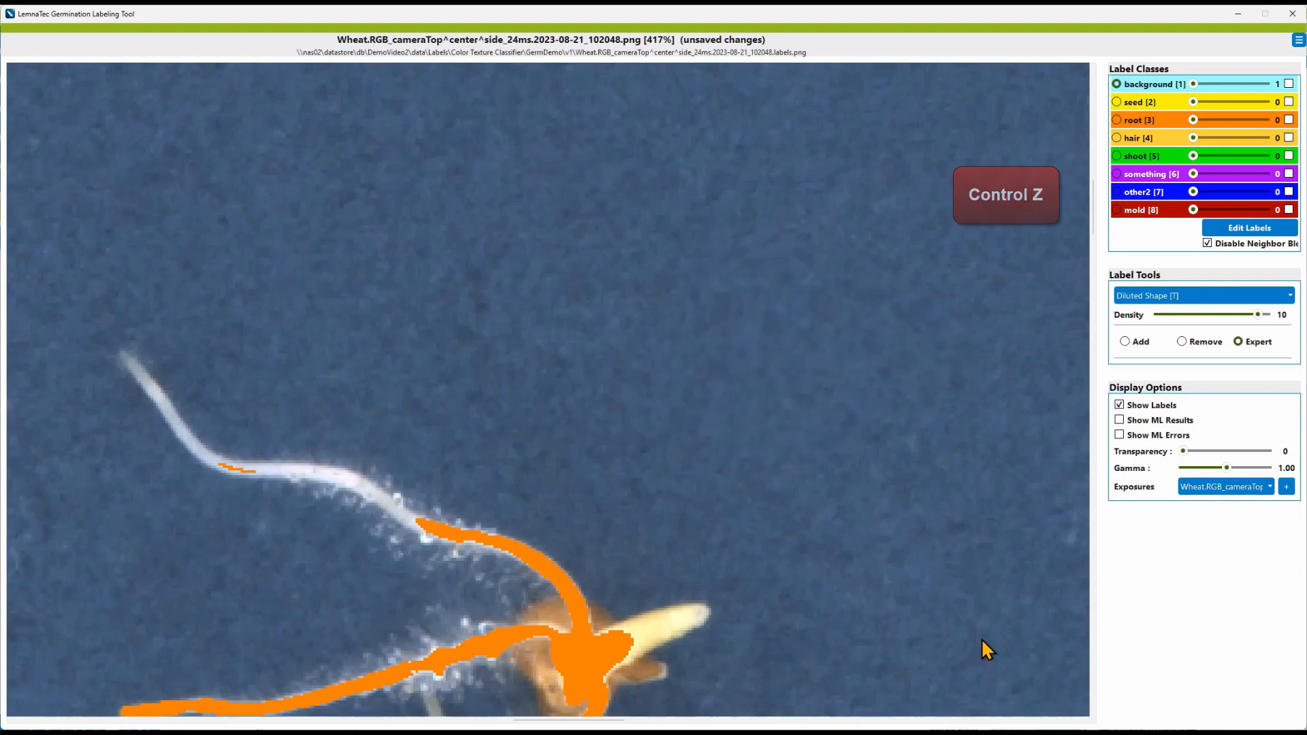
key("ctrl+y")
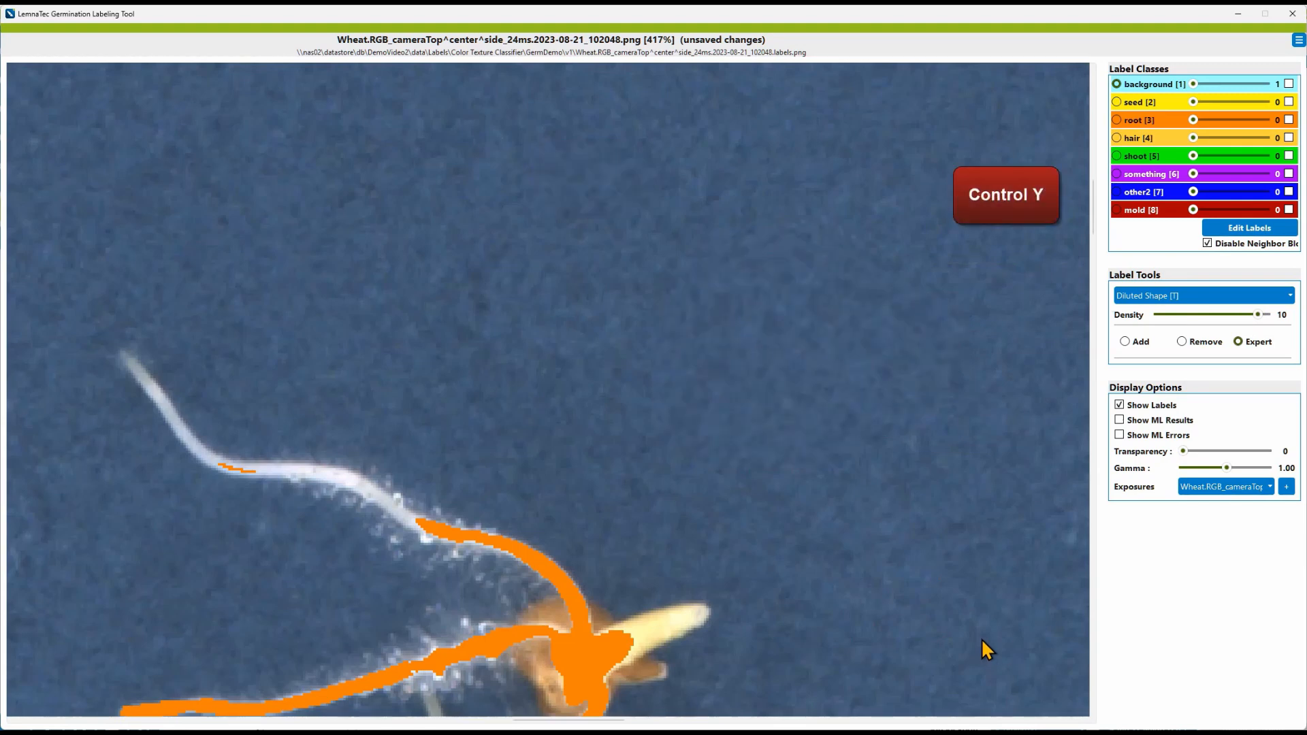
key("ctrl+y")
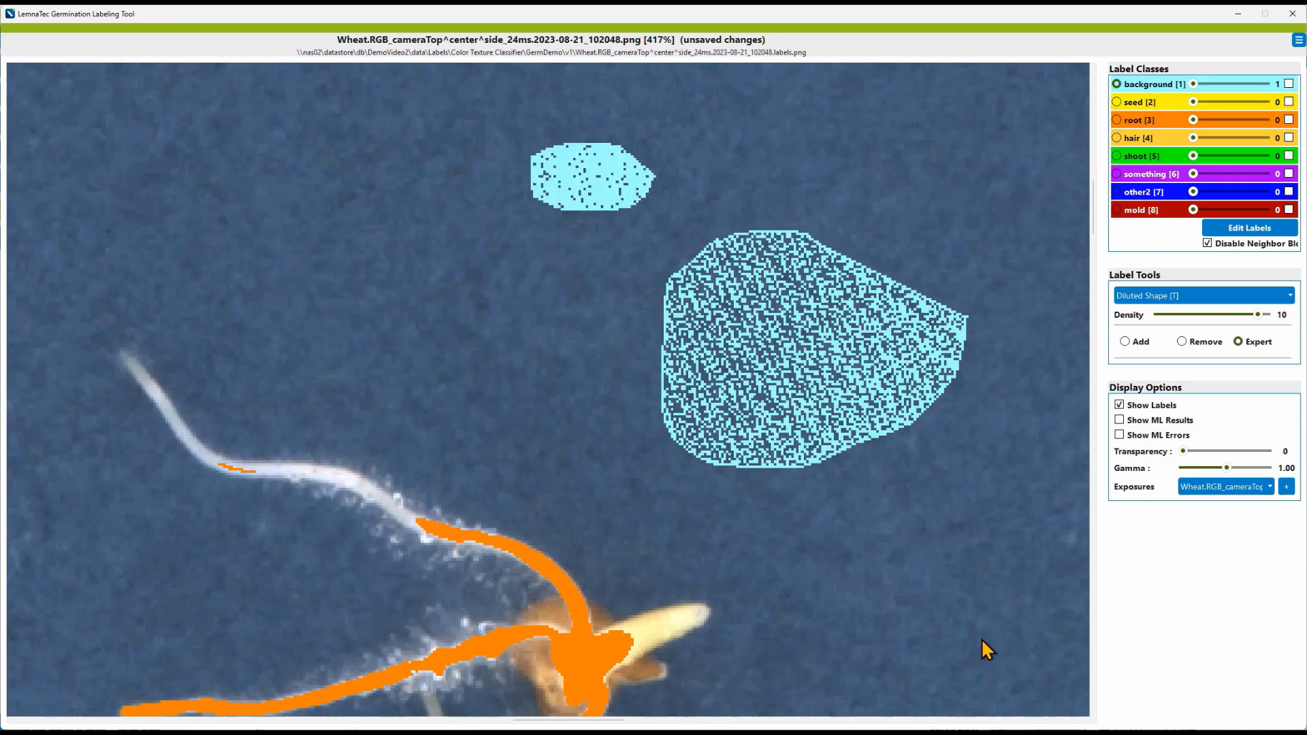
key("ctrl+y")
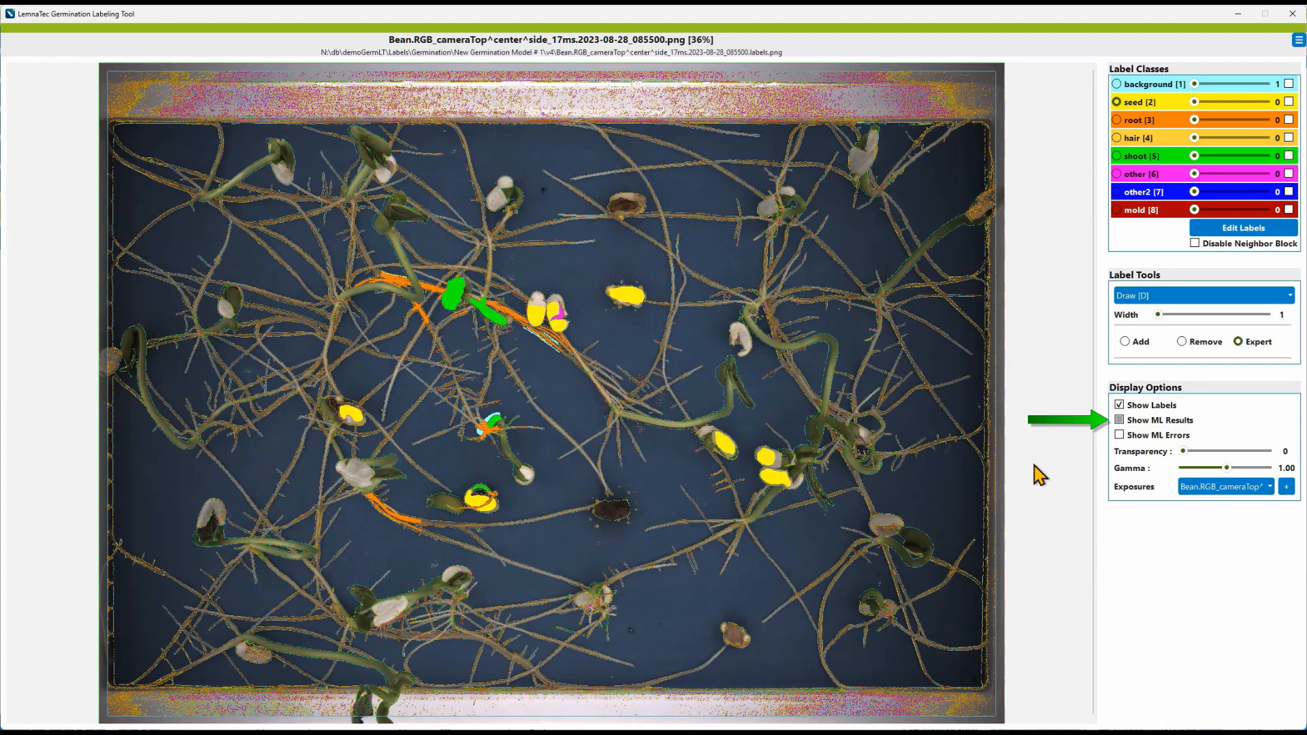
Step: Zoom into the bean image and toggle the ML results and labels to inspect where predictions are wrong
scroll(926, 467, "up", 3)
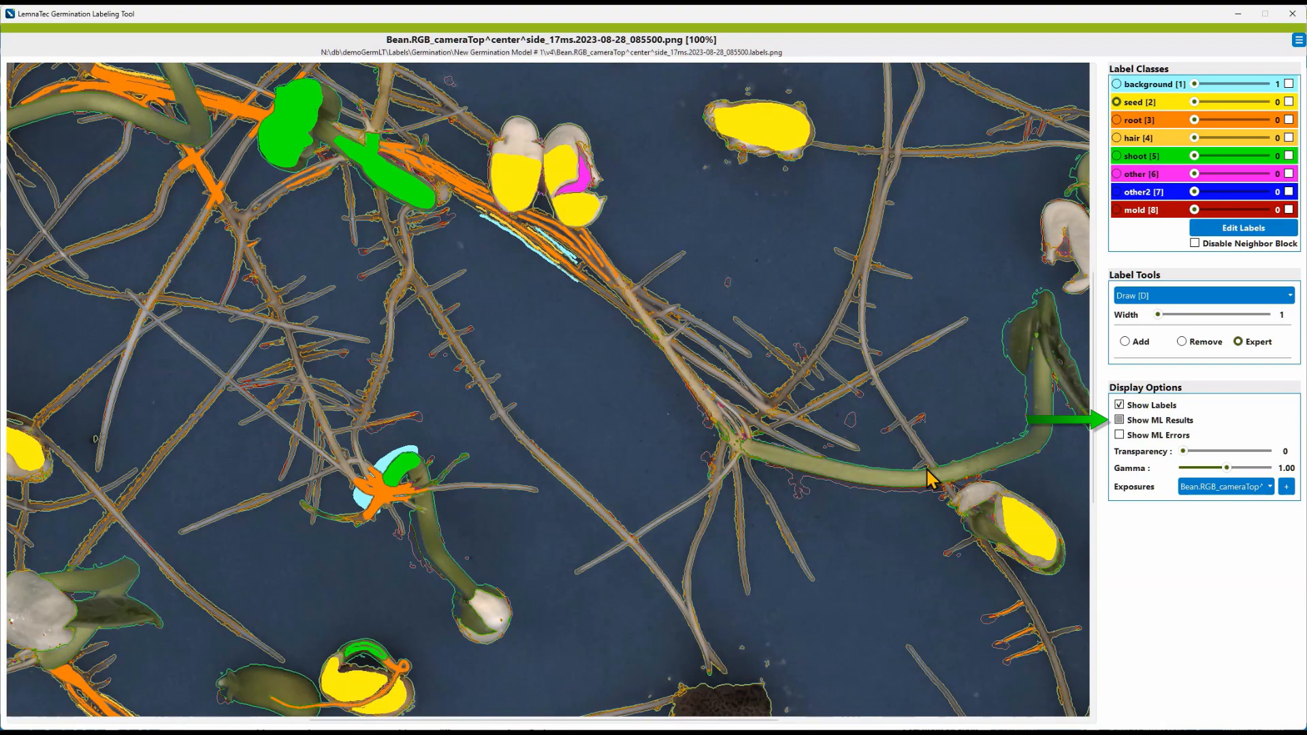
scroll(851, 469, "up", 2)
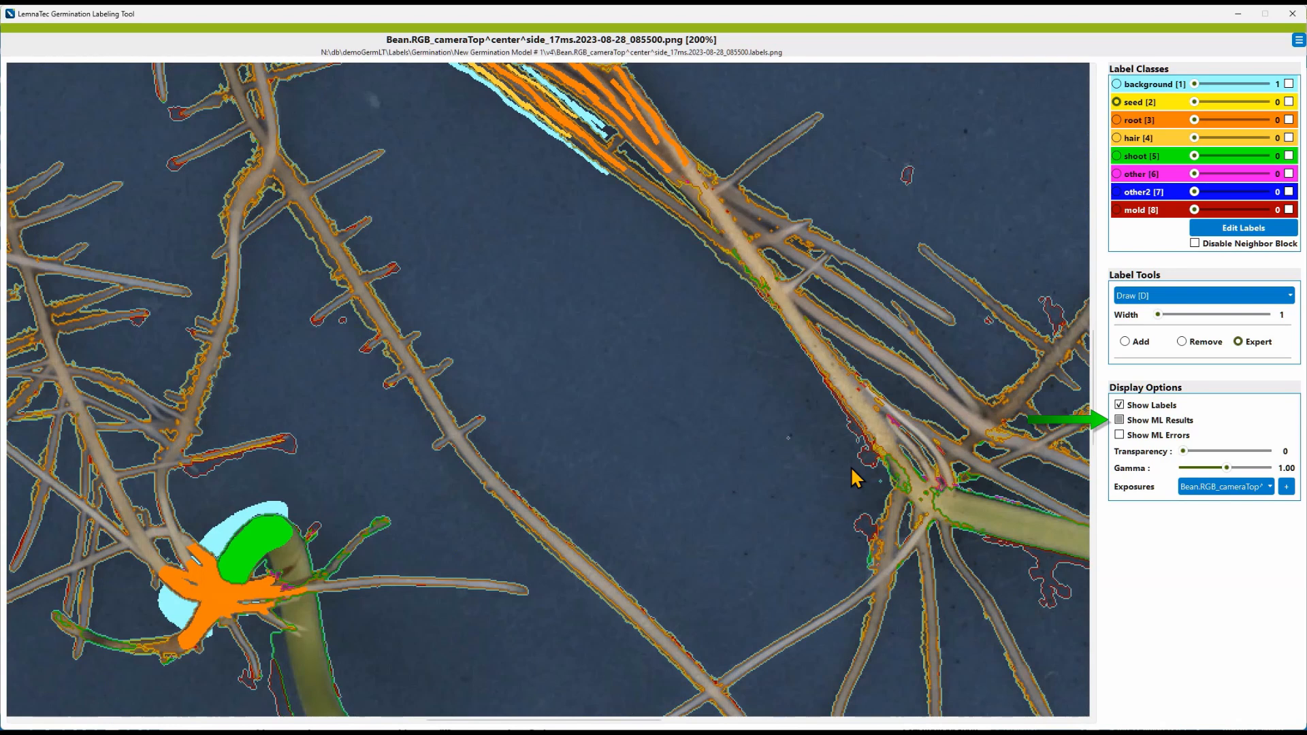
key("space")
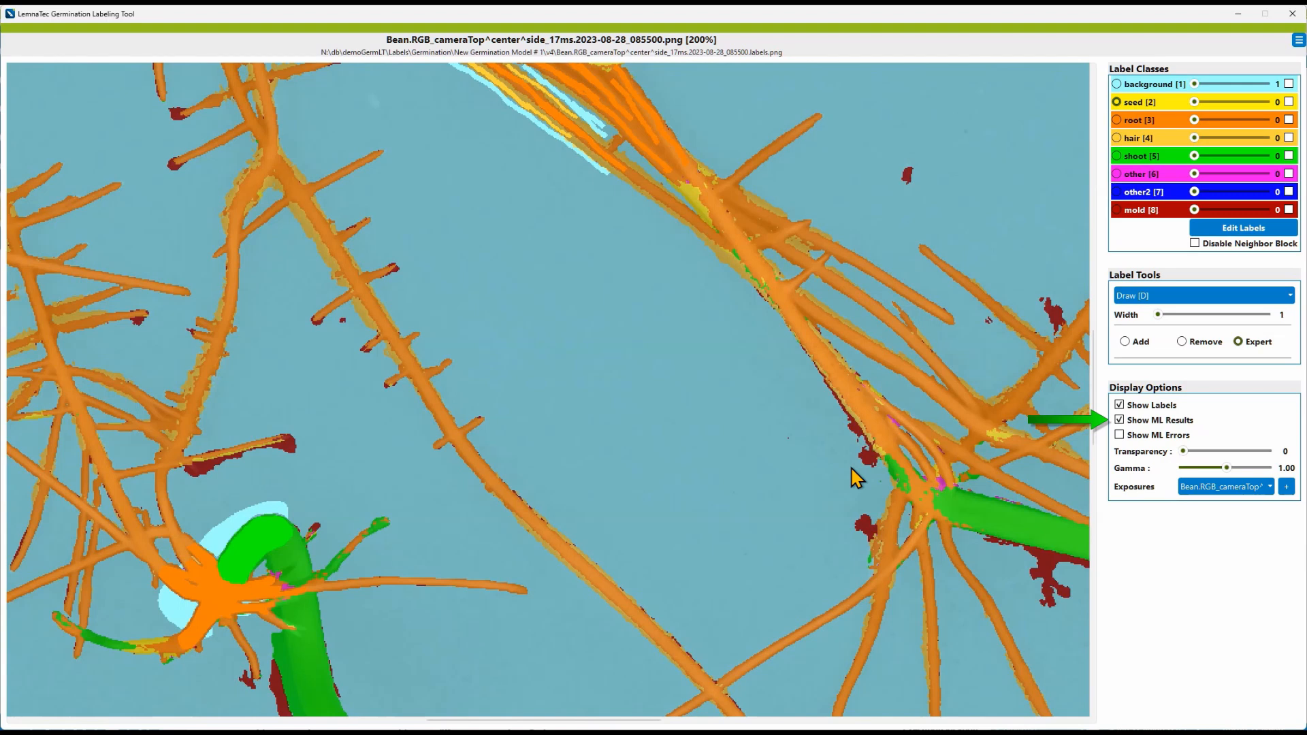
key("l")
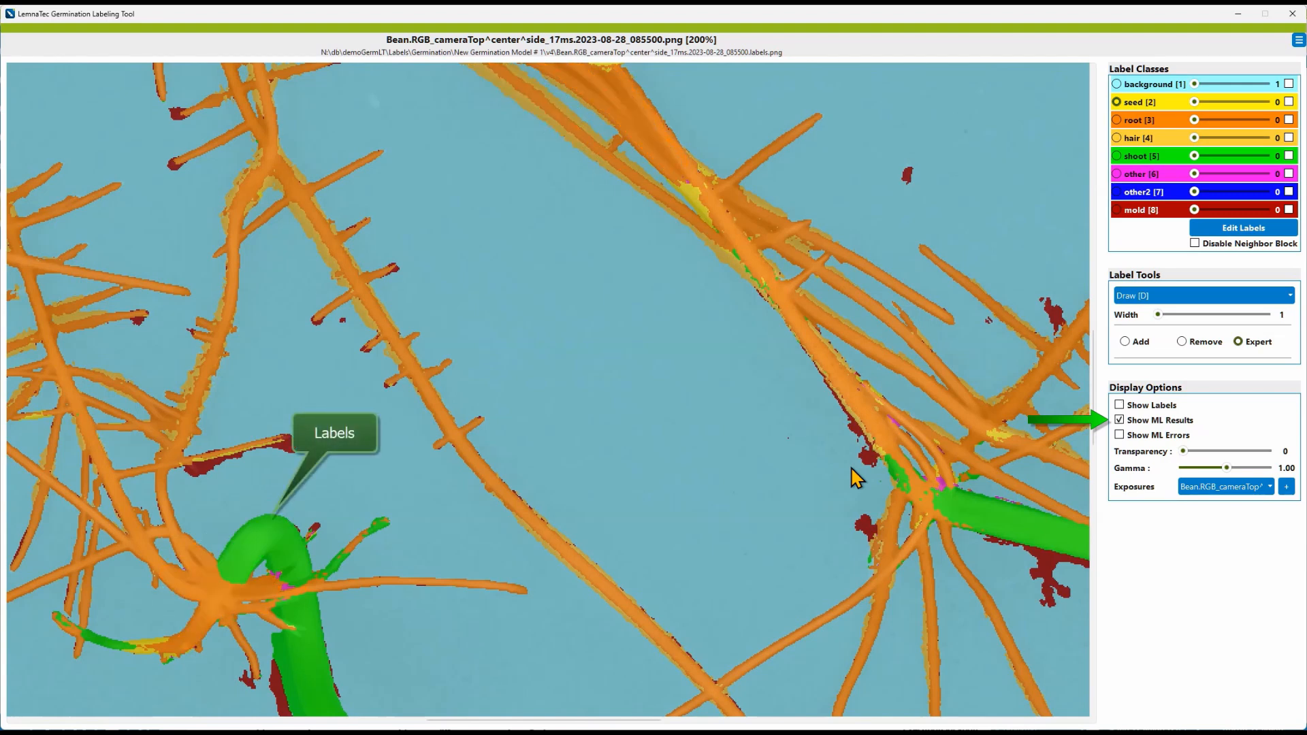
key("l")
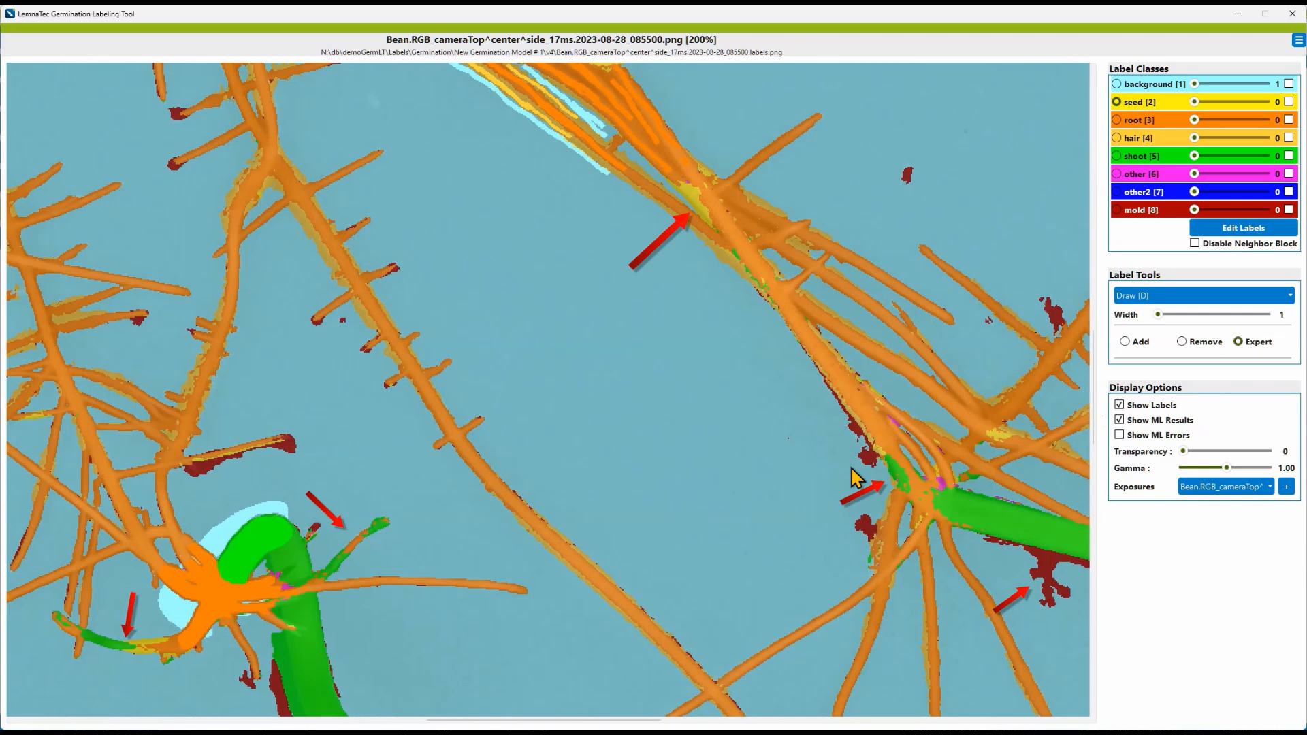
scroll(637, 359, "up", 3)
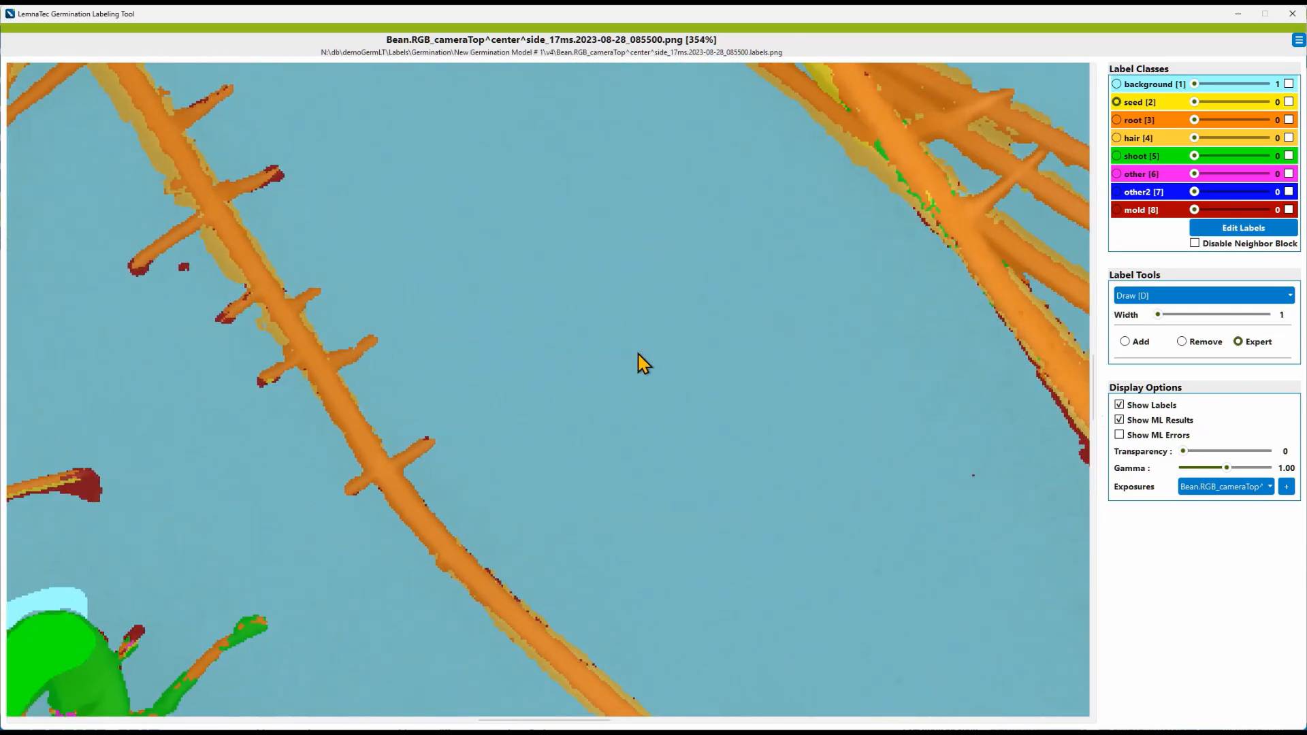
scroll(638, 354, "up", 4)
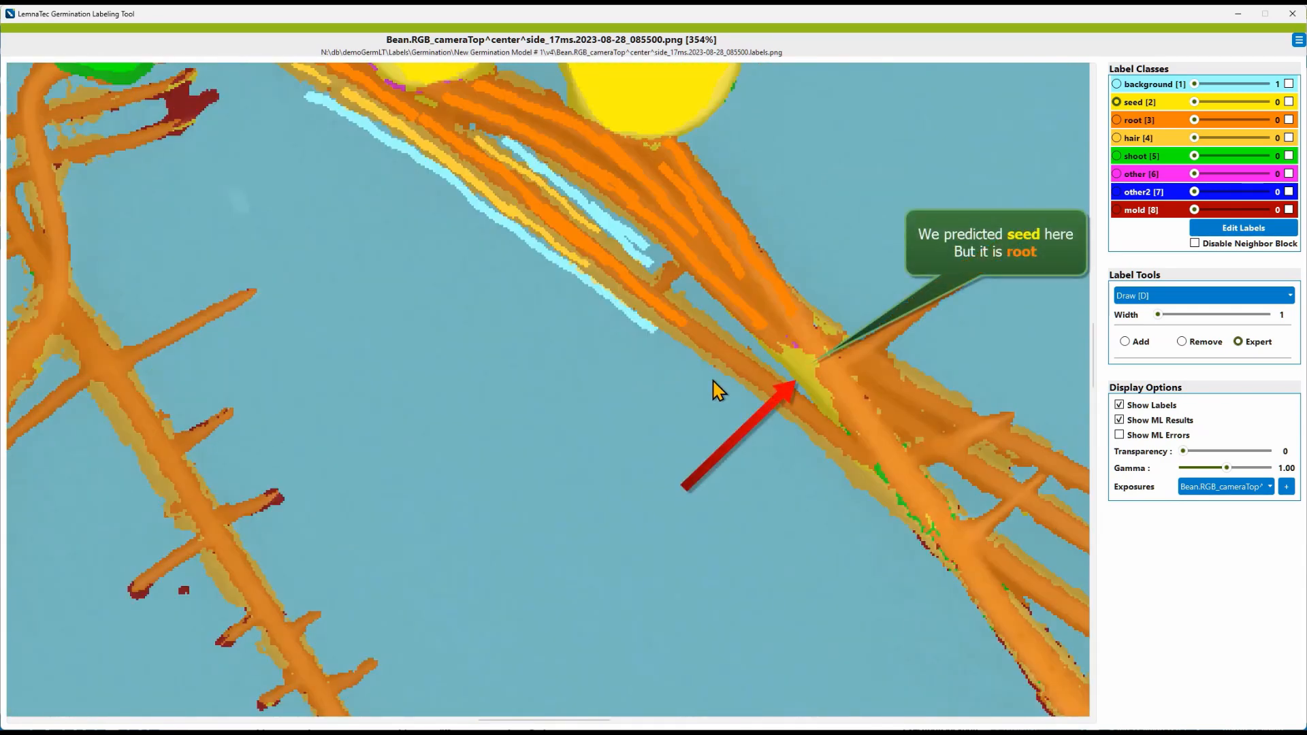
key("m")
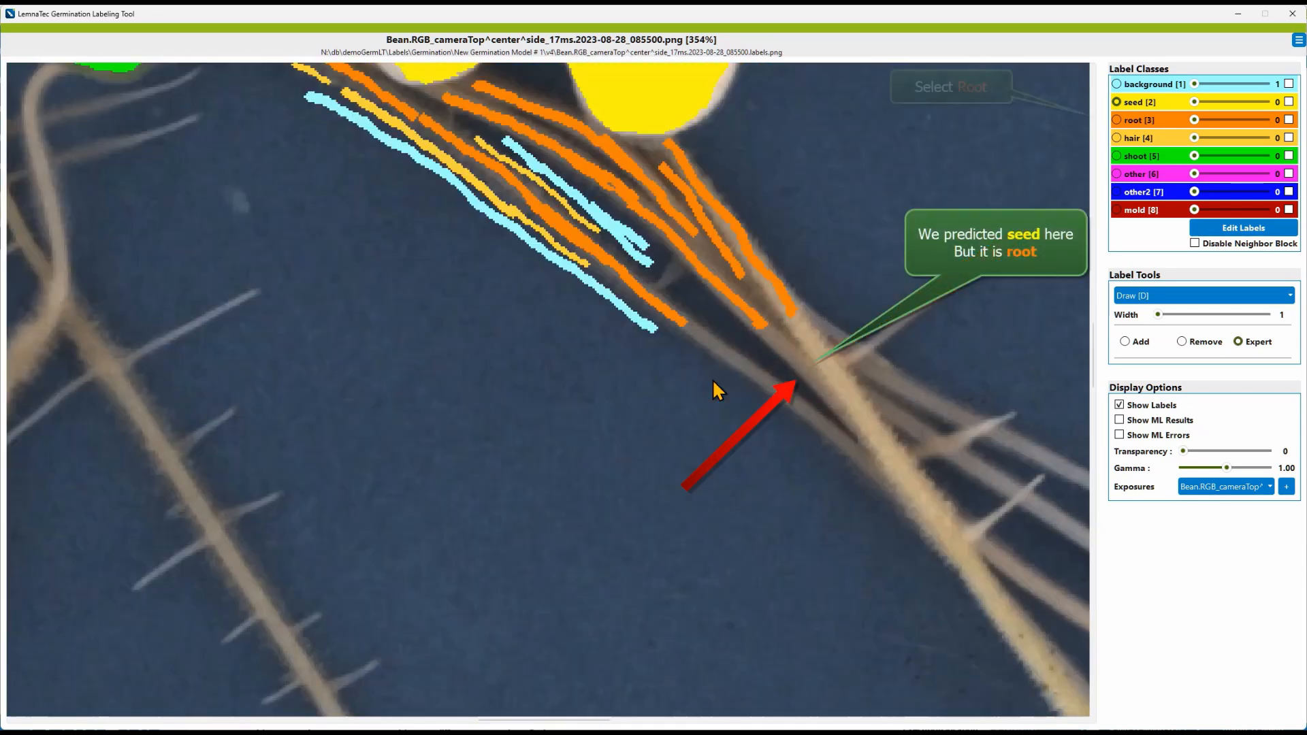
Step: Select the root label, set the Draw width to 3, and draw root strokes over the mispredicted spot where roots cross
left_click(1118, 121)
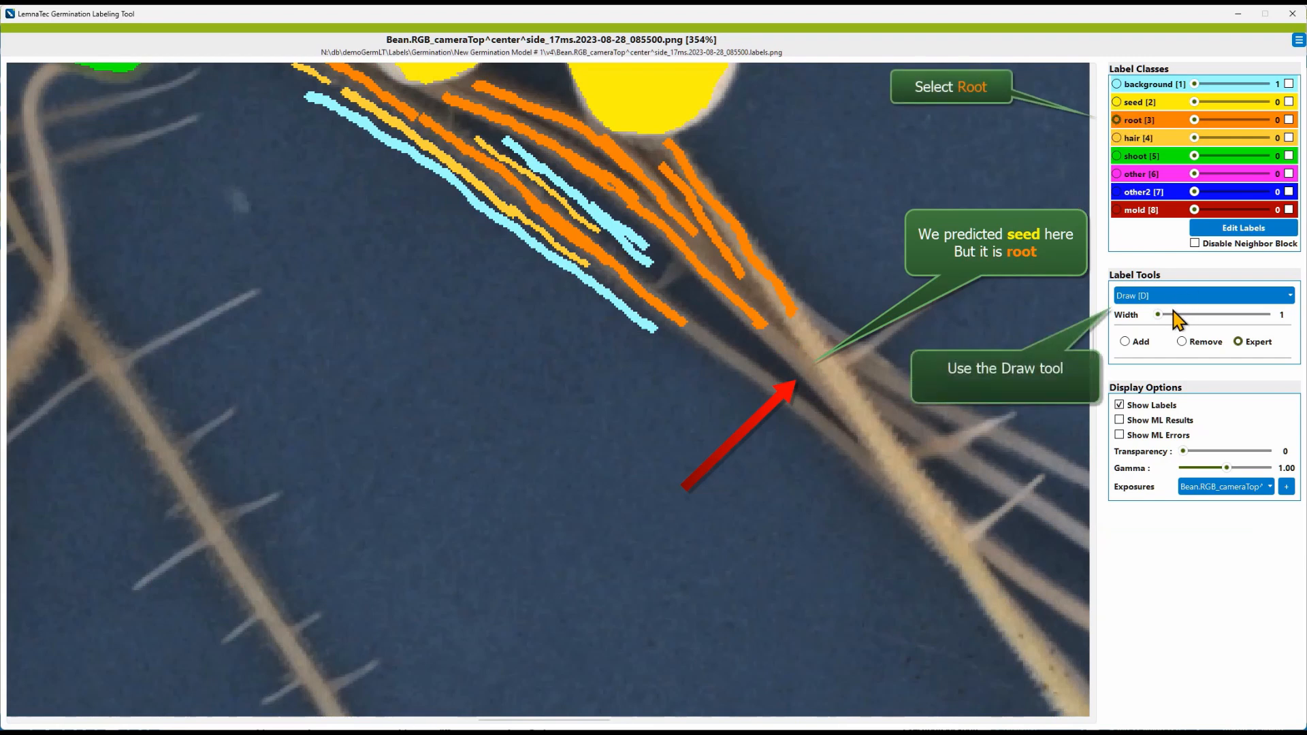
left_click_drag(1160, 315, 1194, 317)
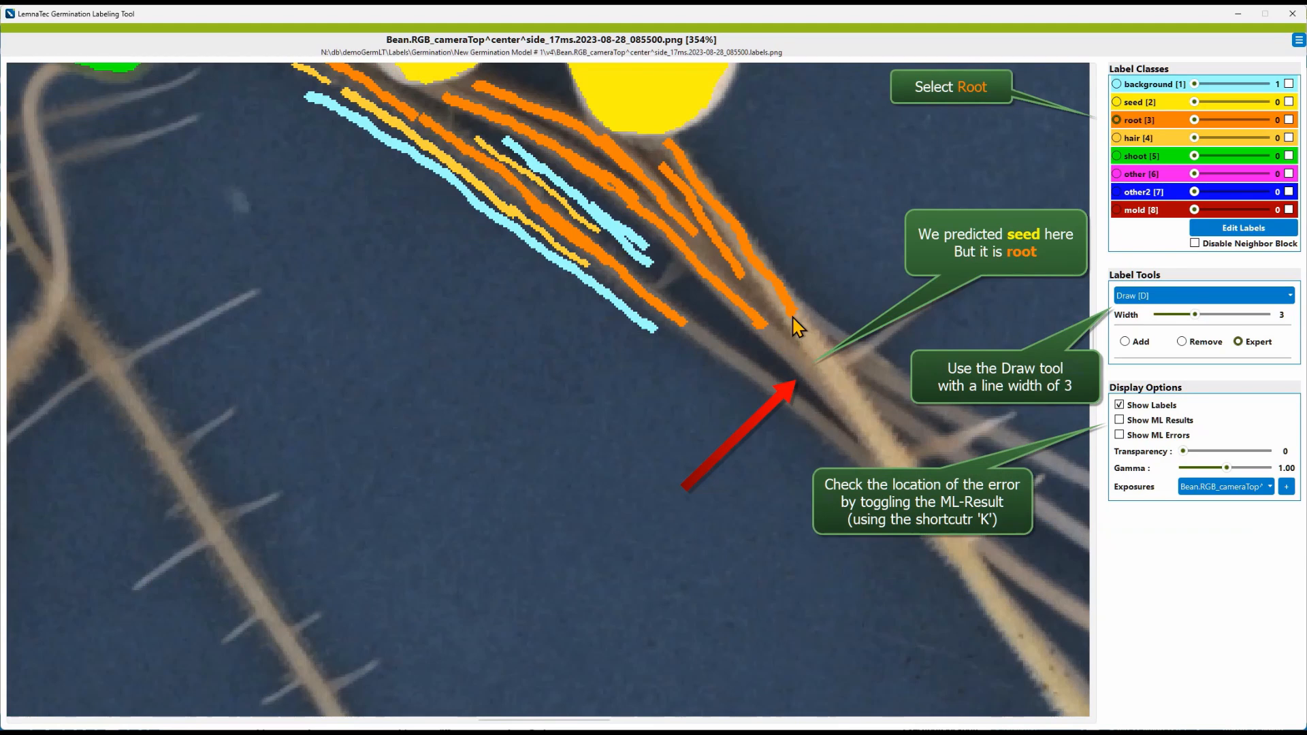
key("k")
key("k")
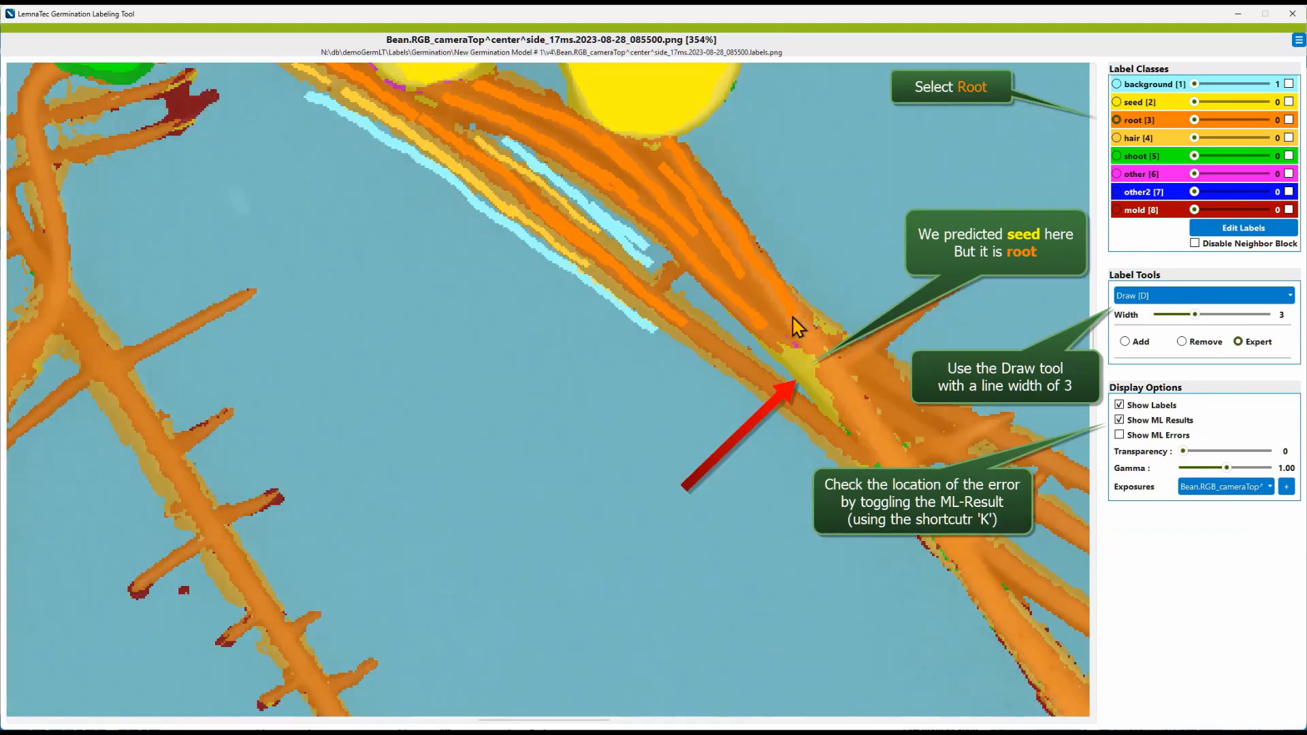
key("k")
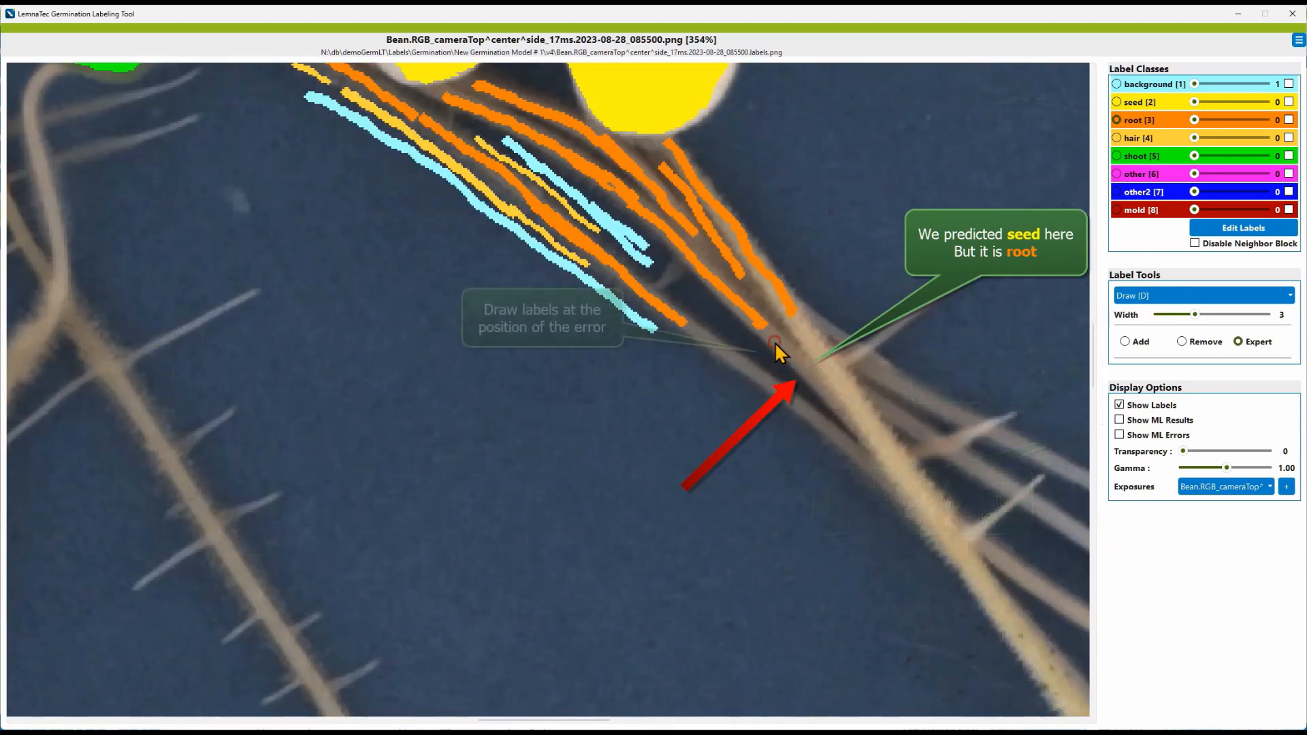
left_click_drag(775, 341, 795, 365)
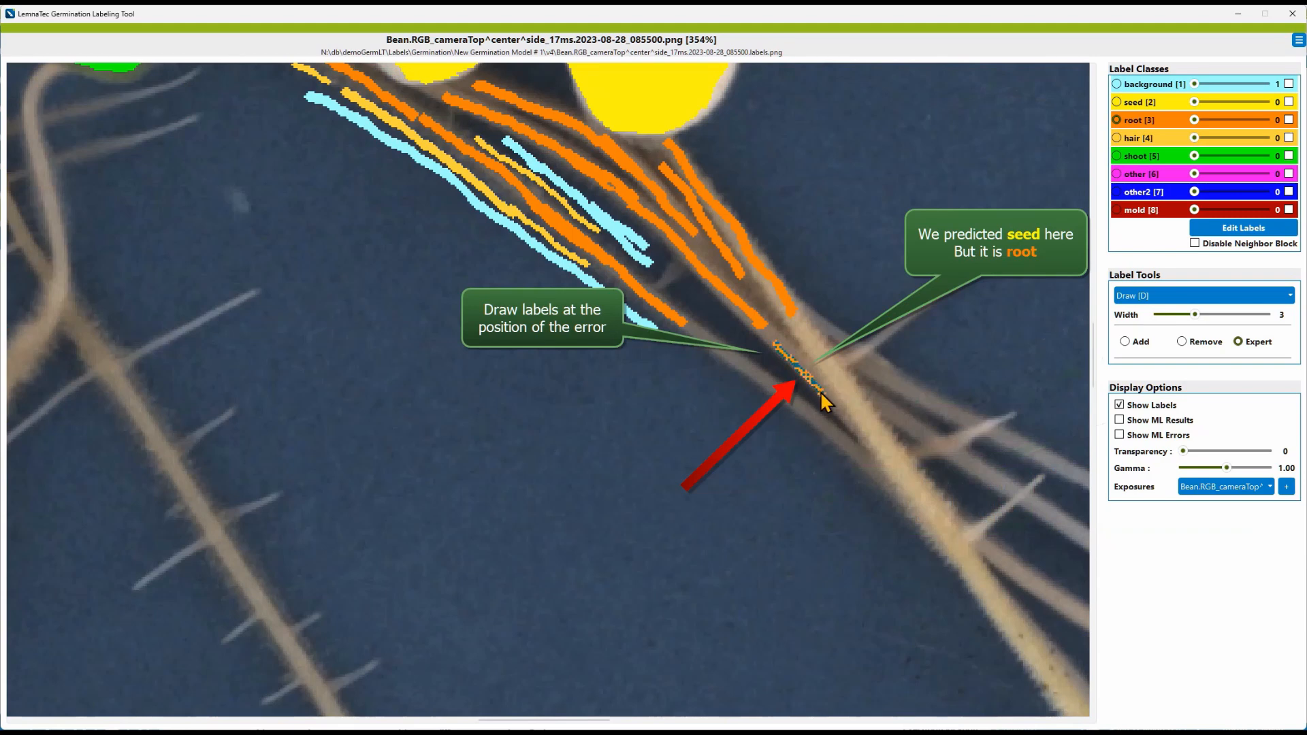
left_click_drag(823, 402, 844, 419)
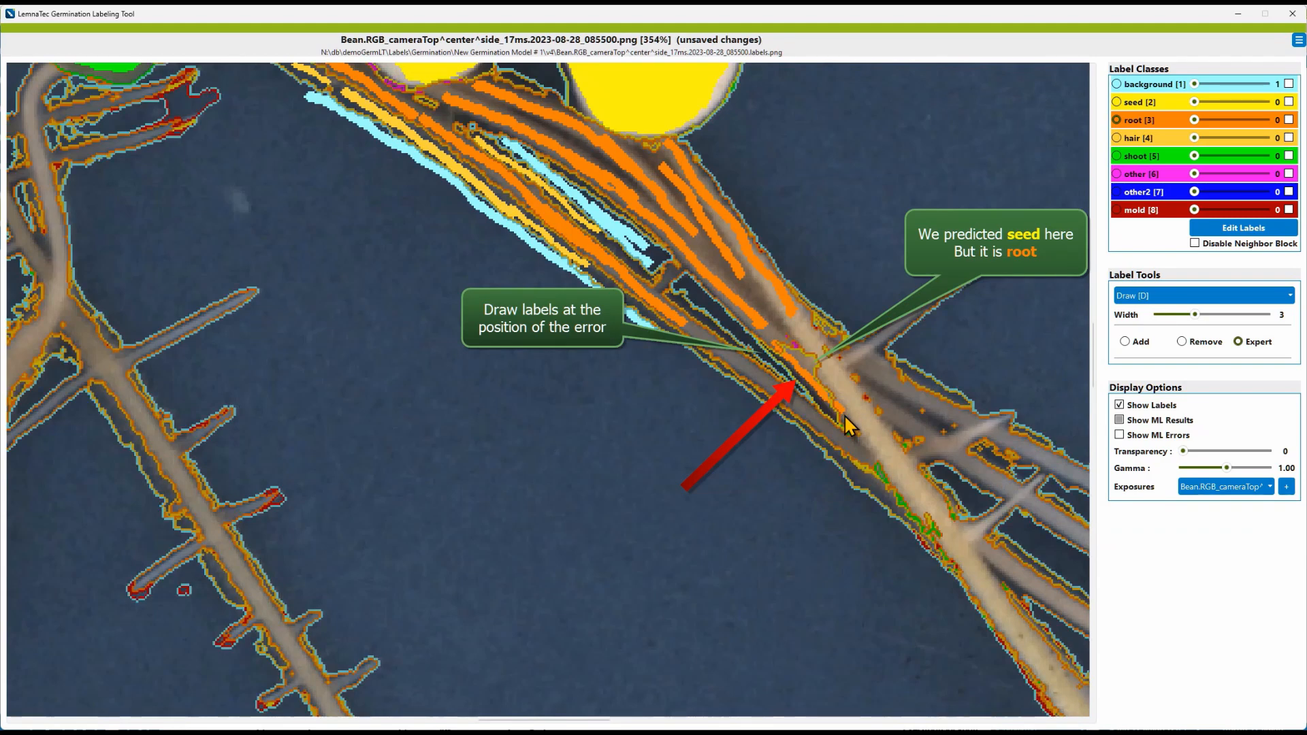
Step: Select the background label and draw a thin background strip beside the root crossing, reducing the width to 1
key("m")
key("m")
key("1")
left_click_drag(769, 355, 808, 393)
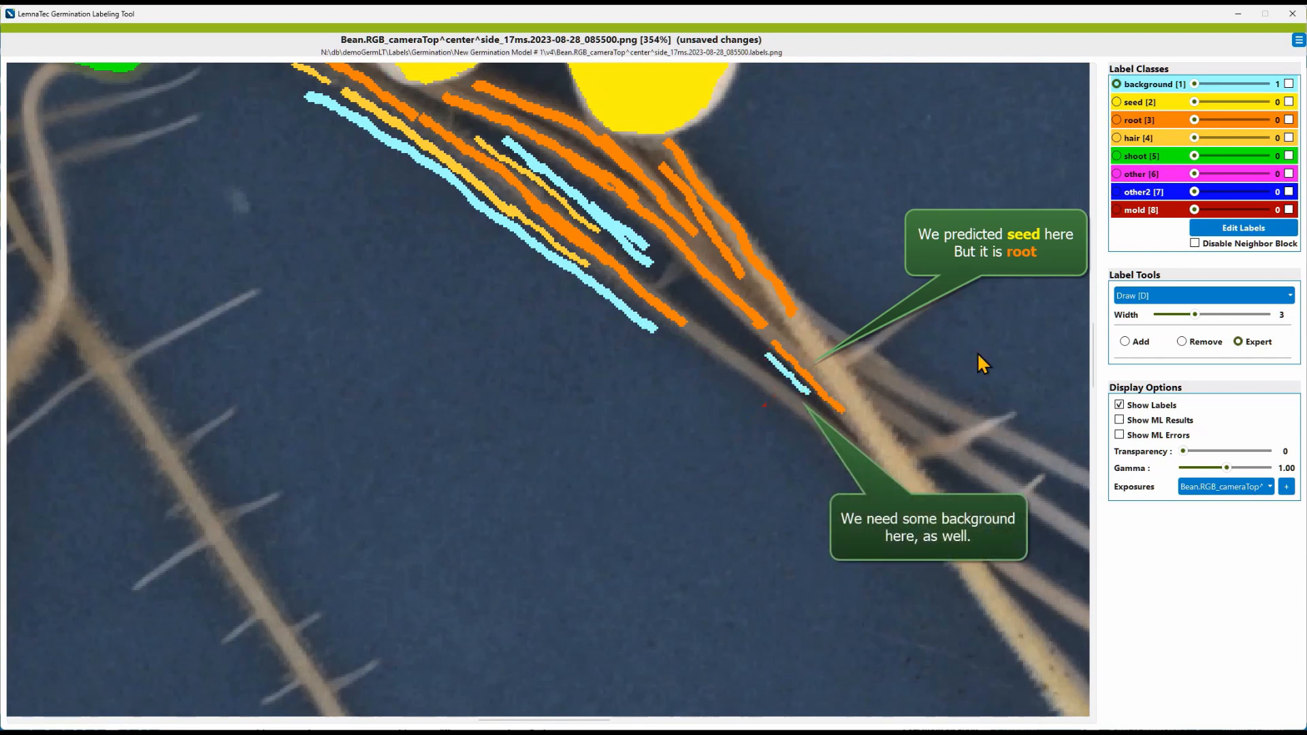
left_click_drag(1194, 315, 1157, 314)
left_click_drag(808, 394, 818, 401)
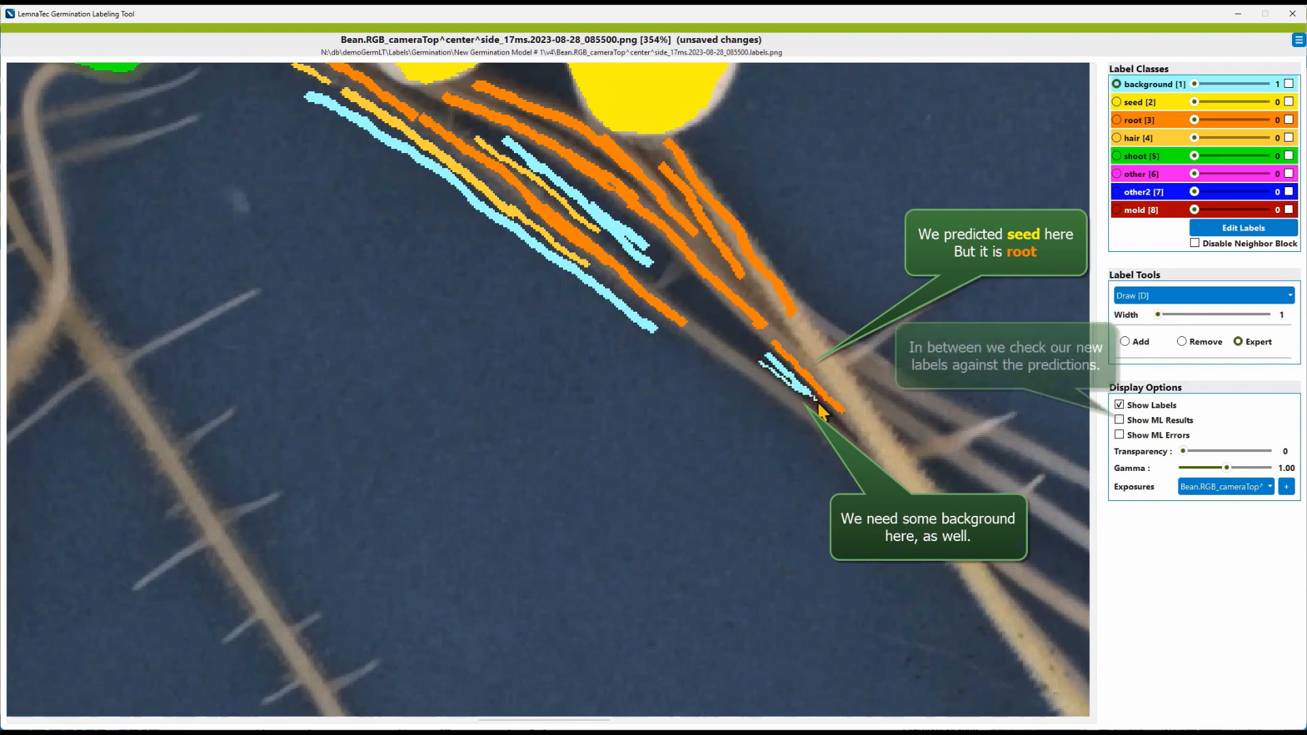
Step: Compare the new labels against the ML results and extend the background strip along the root edge
key("m")
key("m")
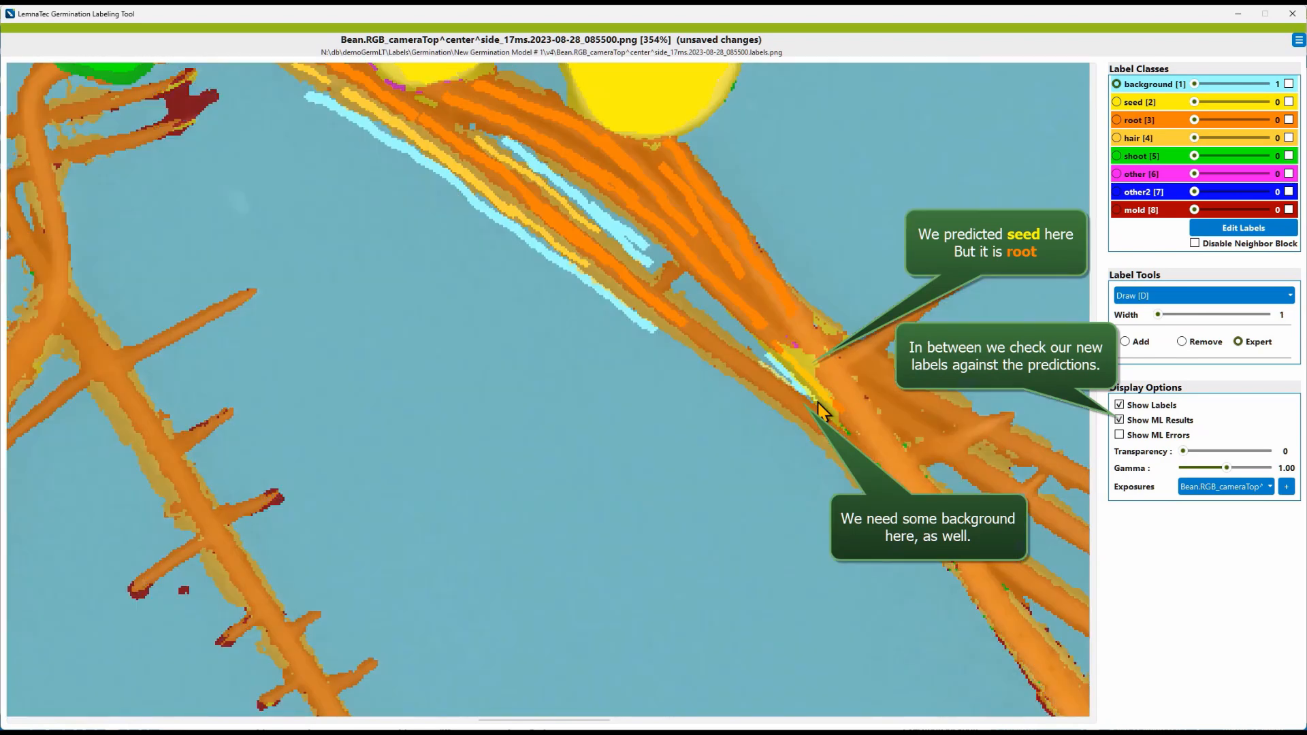
key("m")
left_click_drag(815, 398, 840, 422)
key("space")
key("space")
key("space")
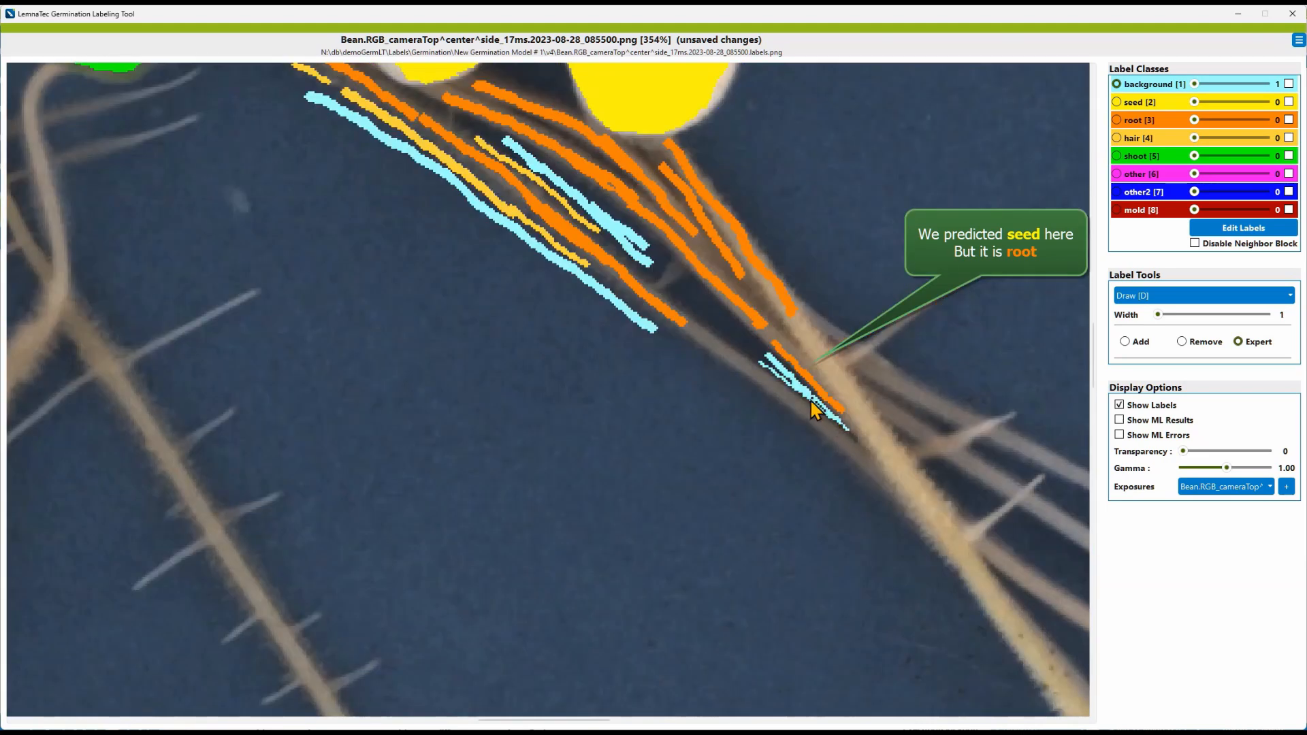
key("space")
key("space")
key("space")
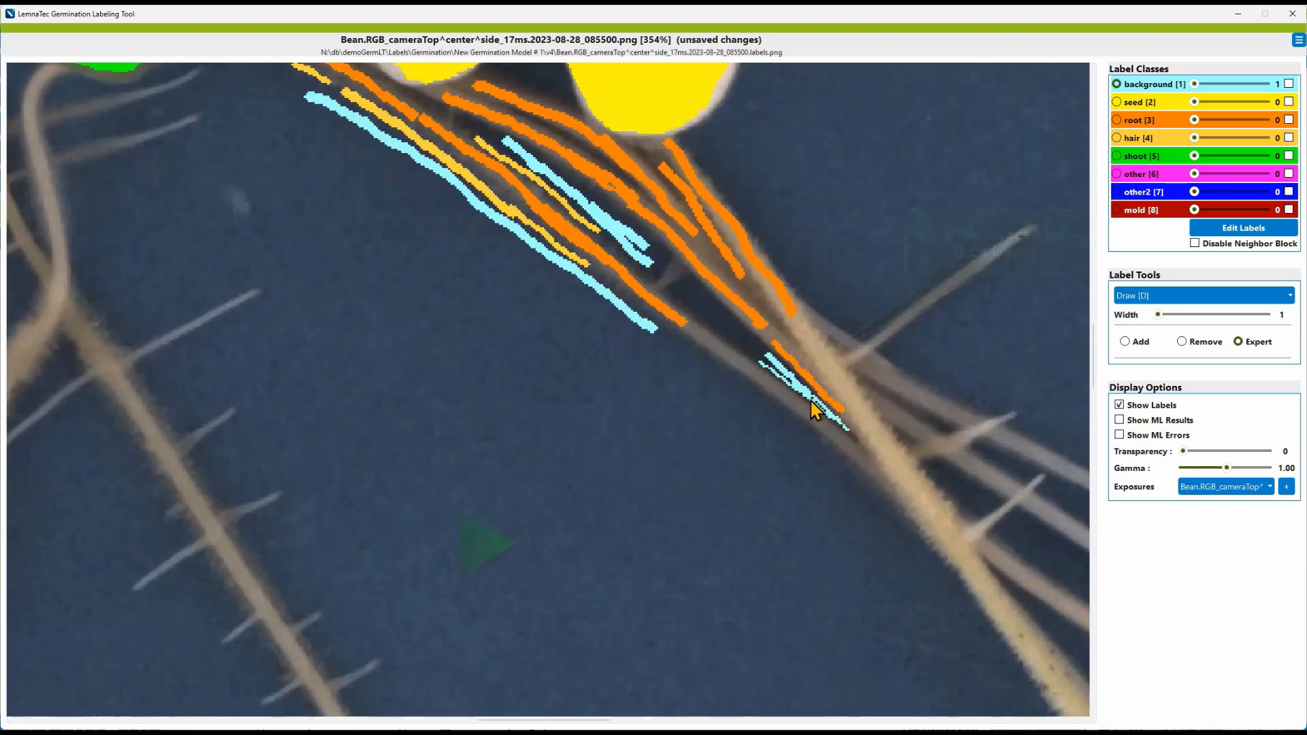
Step: Select the root label, set the Draw width to 5, and paint more root strokes over the crossing area
key("3")
left_click_drag(1158, 315, 1231, 314)
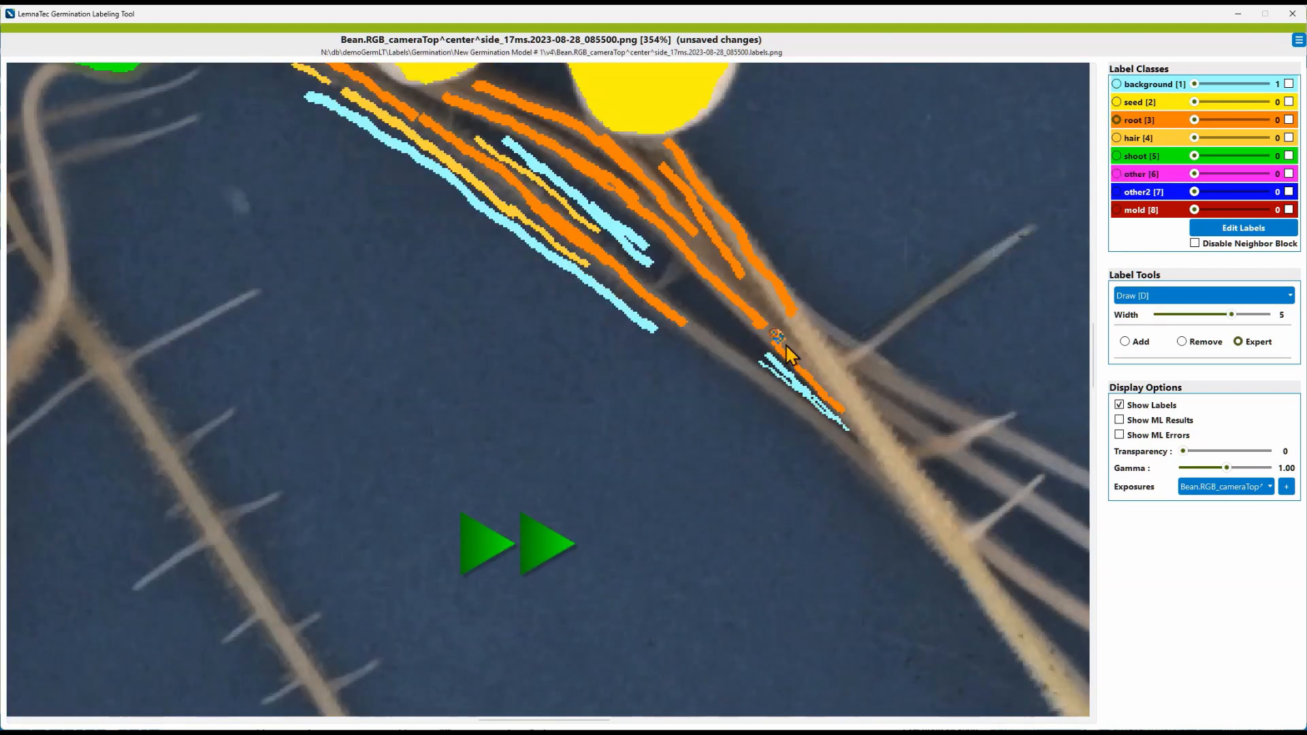
left_click_drag(832, 390, 841, 394)
key("space")
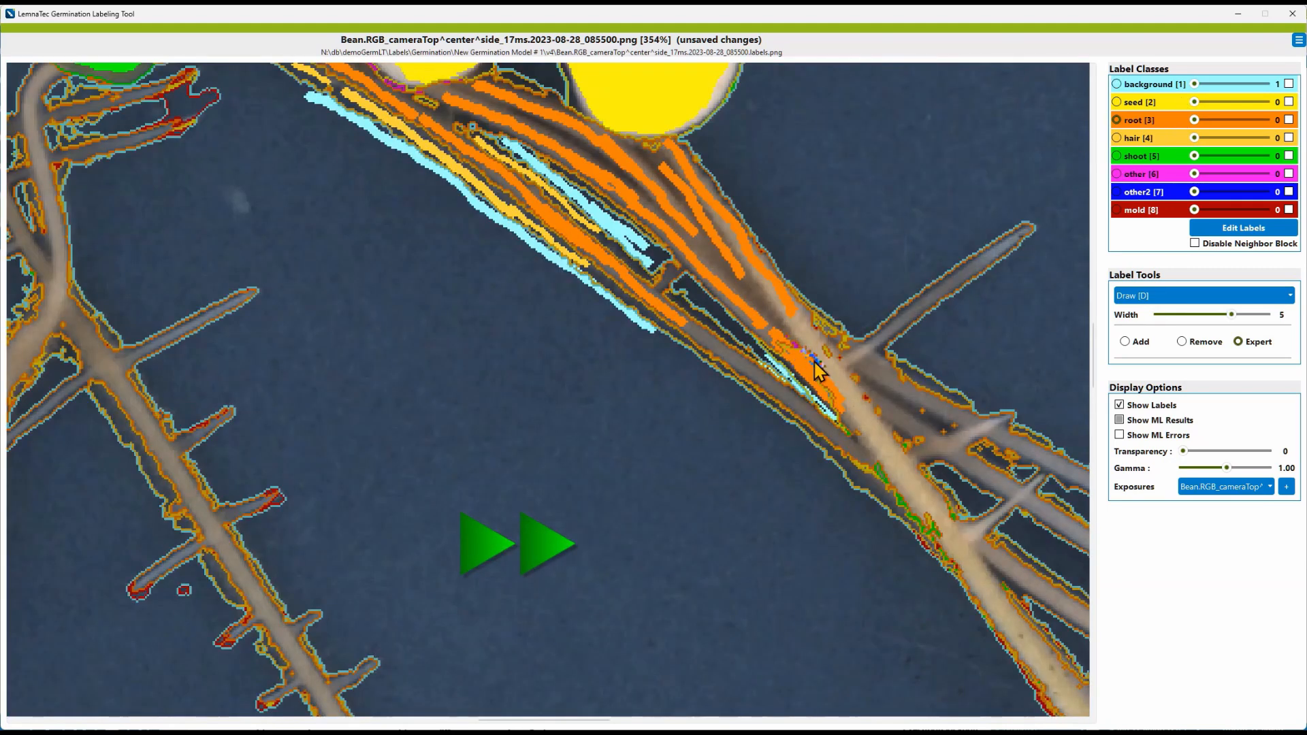
left_click_drag(790, 338, 812, 372)
key("space")
key("space")
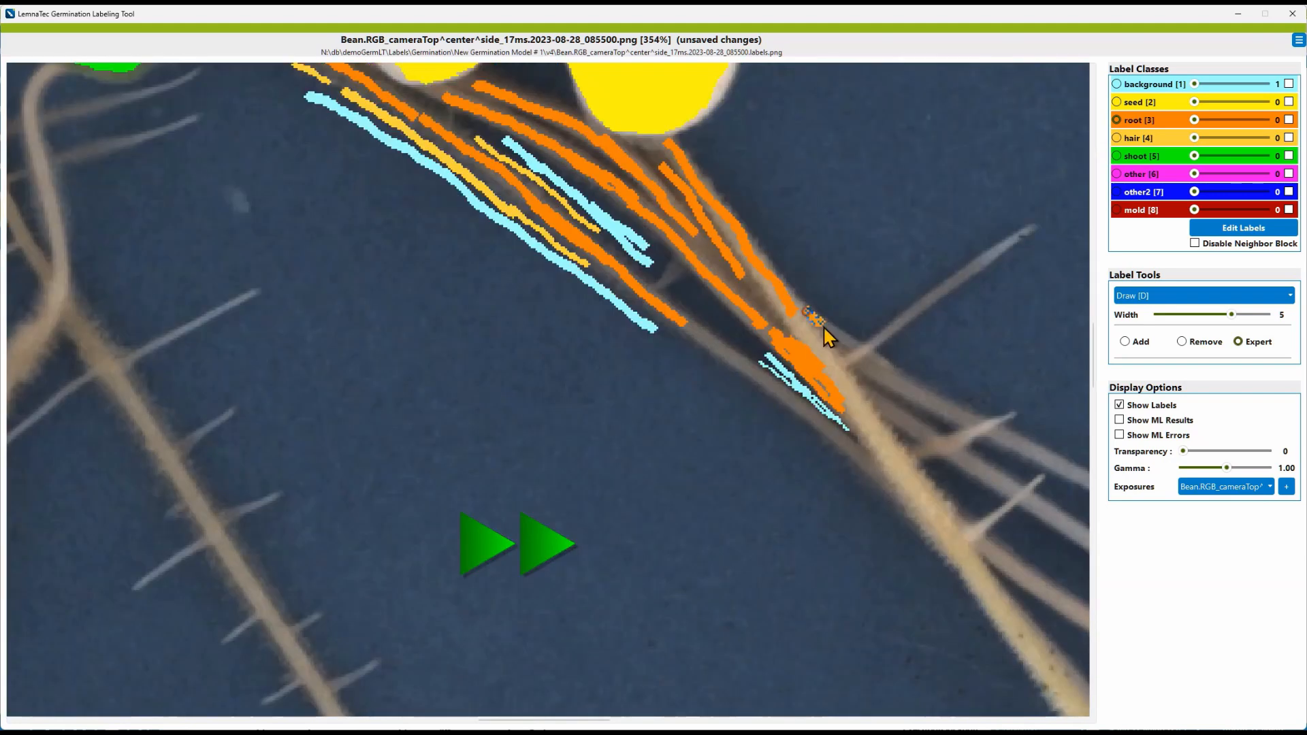
left_click_drag(823, 326, 836, 337)
Step: Draw a root stroke along the lower root segment and save the labels
key("space")
key("space")
left_click_drag(896, 480, 937, 536)
key("ctrl+s")
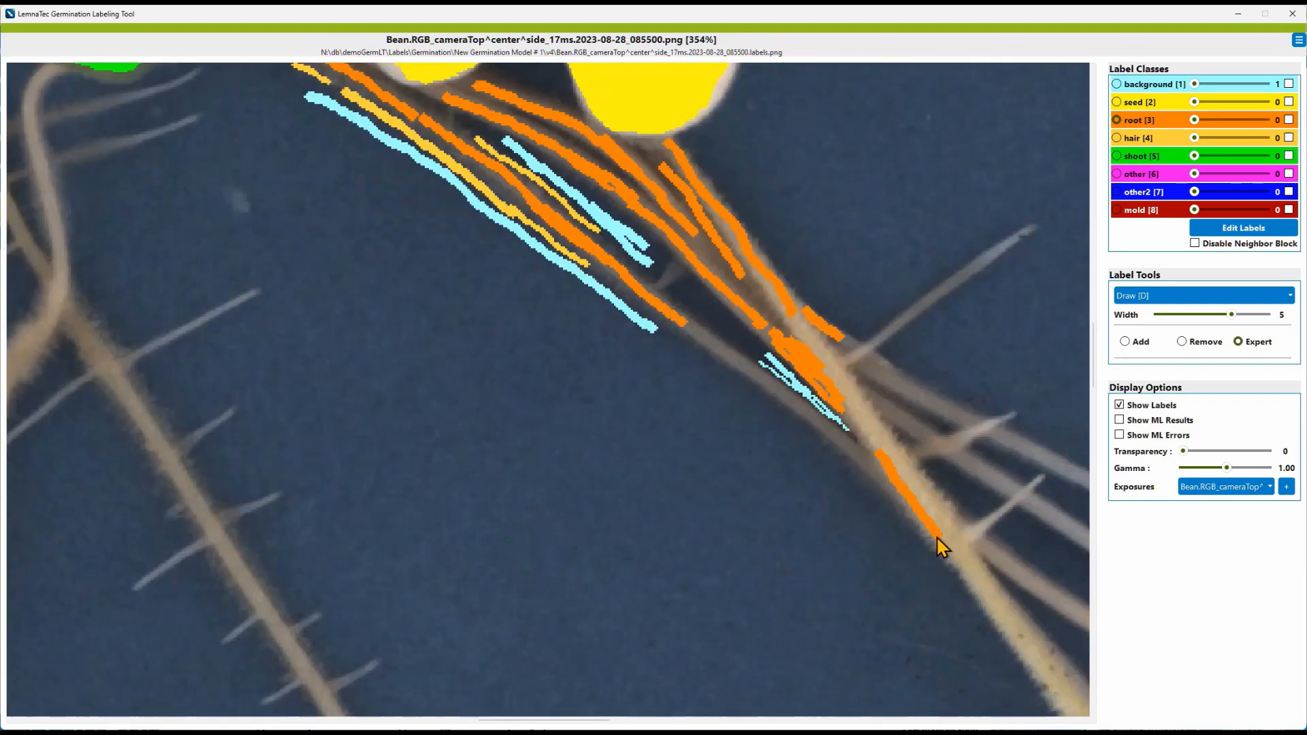